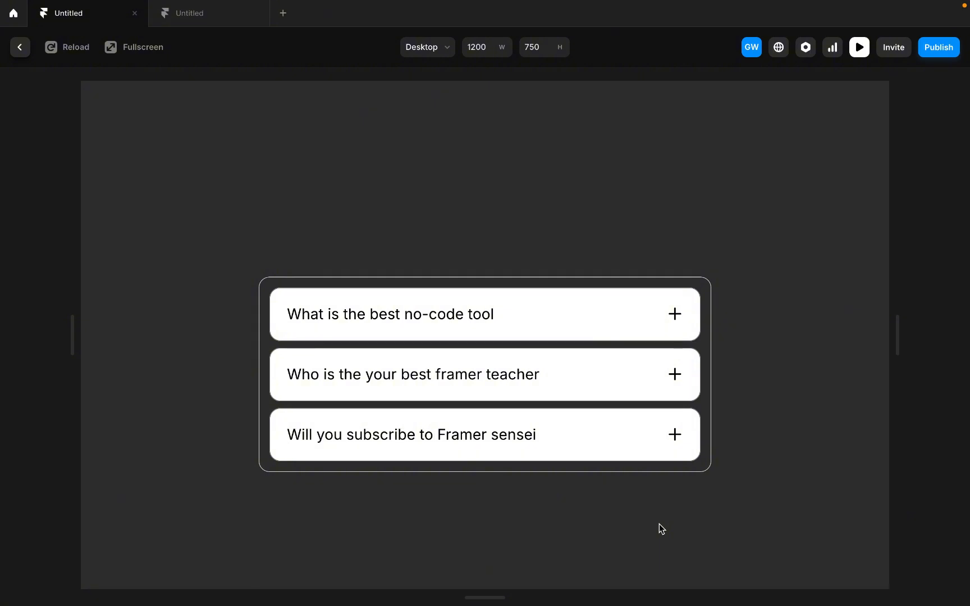
- Preview the finished FAQ accordion by expanding and collapsing its three question cards
click(684, 334)
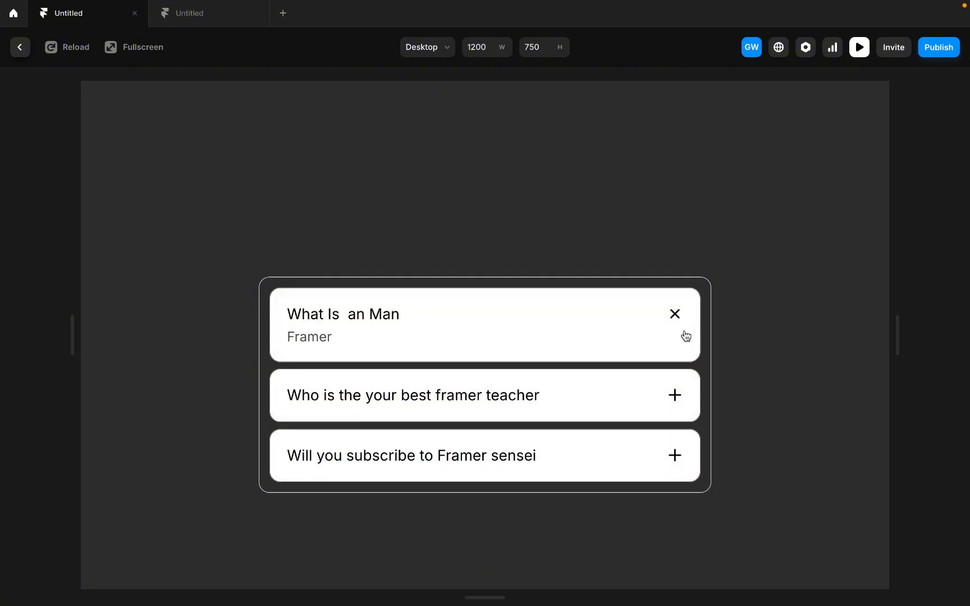
click(673, 309)
click(673, 375)
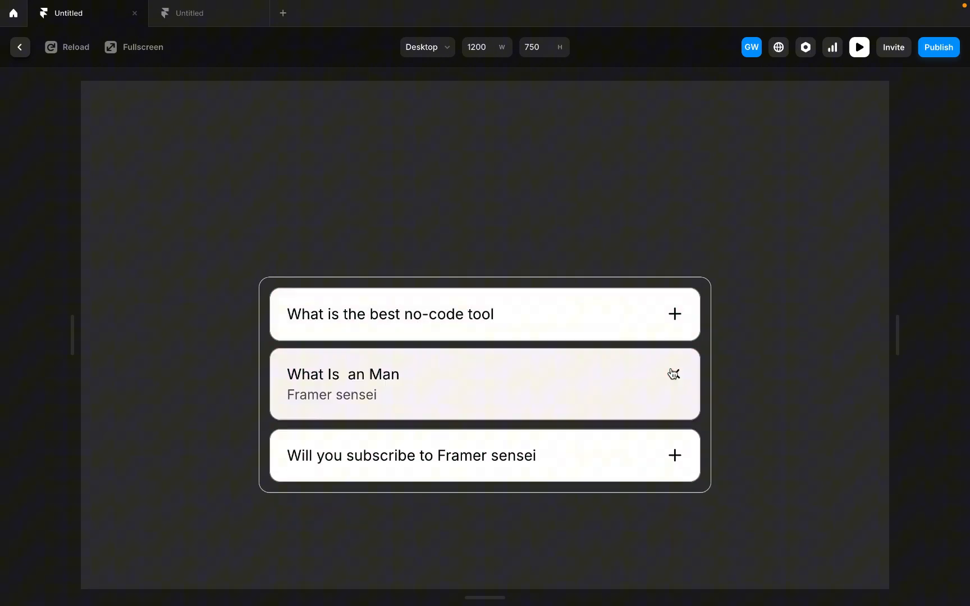
click(672, 447)
click(676, 461)
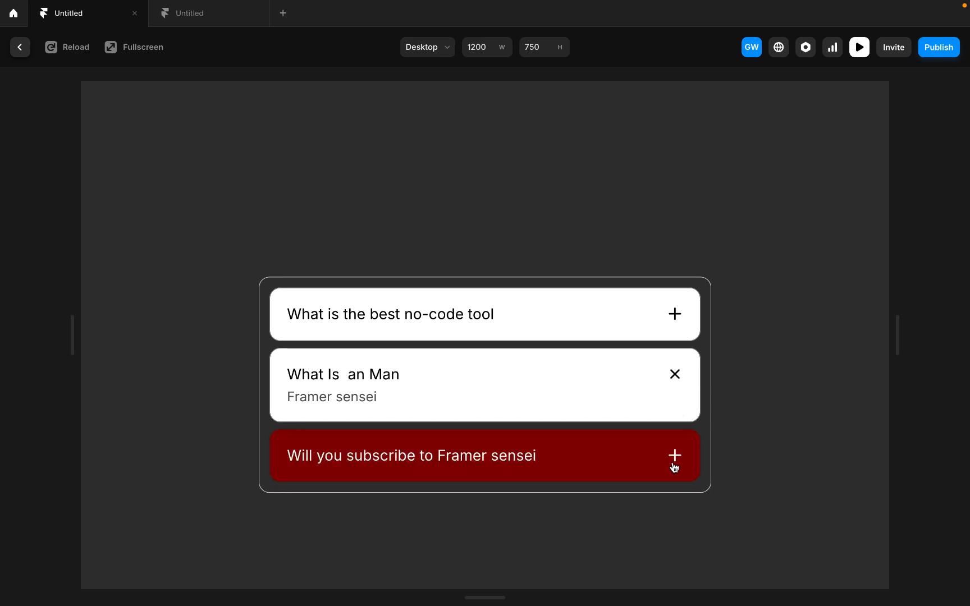
click(674, 467)
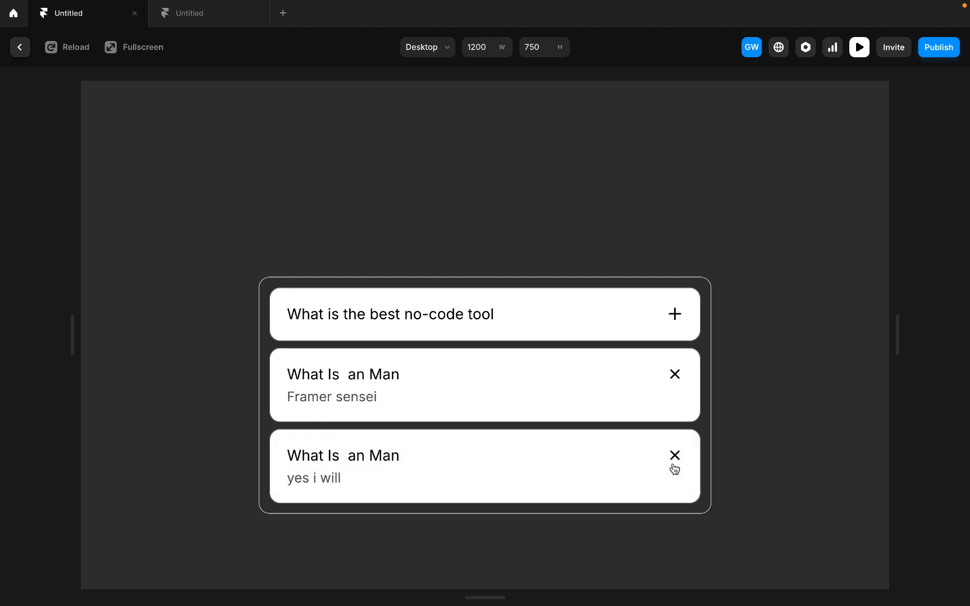
click(675, 467)
click(675, 468)
click(674, 467)
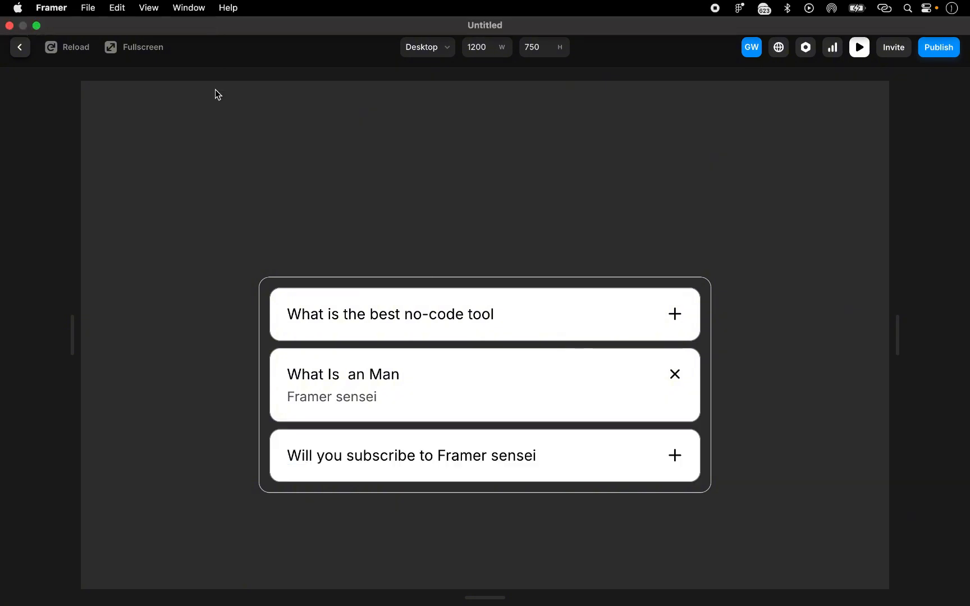
- In the blank Untitled project, add a text layer reading "Whats the best no-code tool" to the Desktop page
click(196, 22)
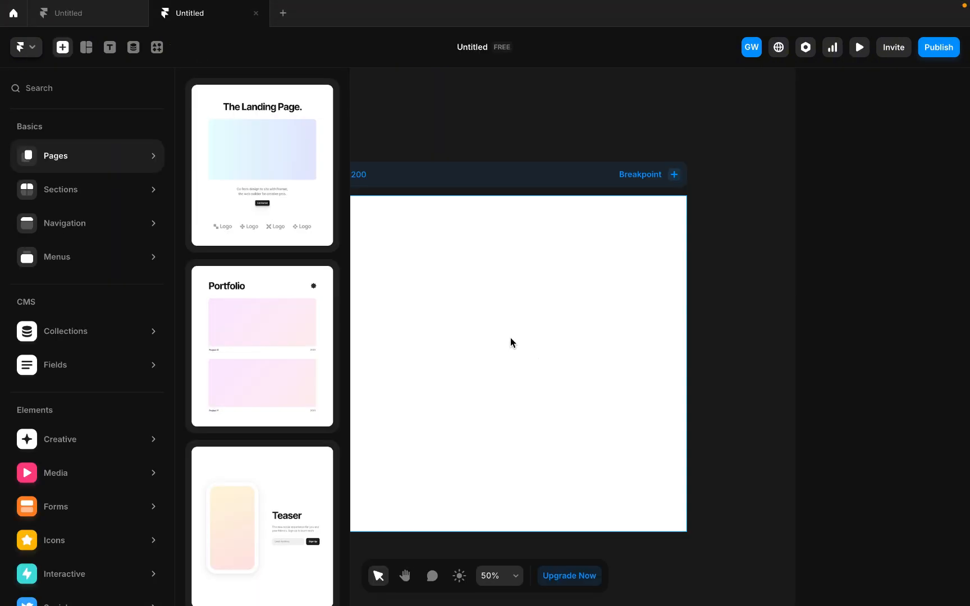
click(482, 157)
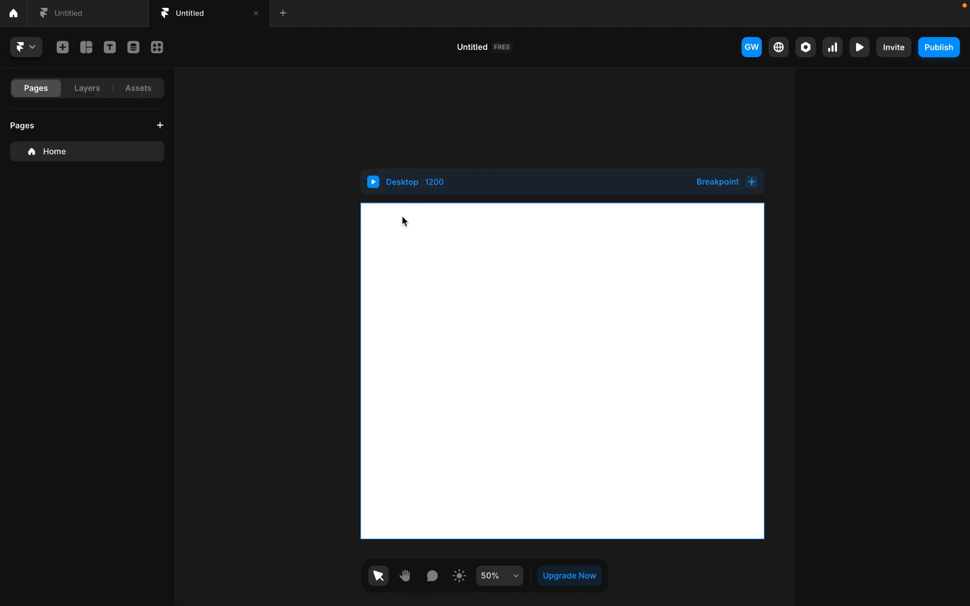
click(109, 48)
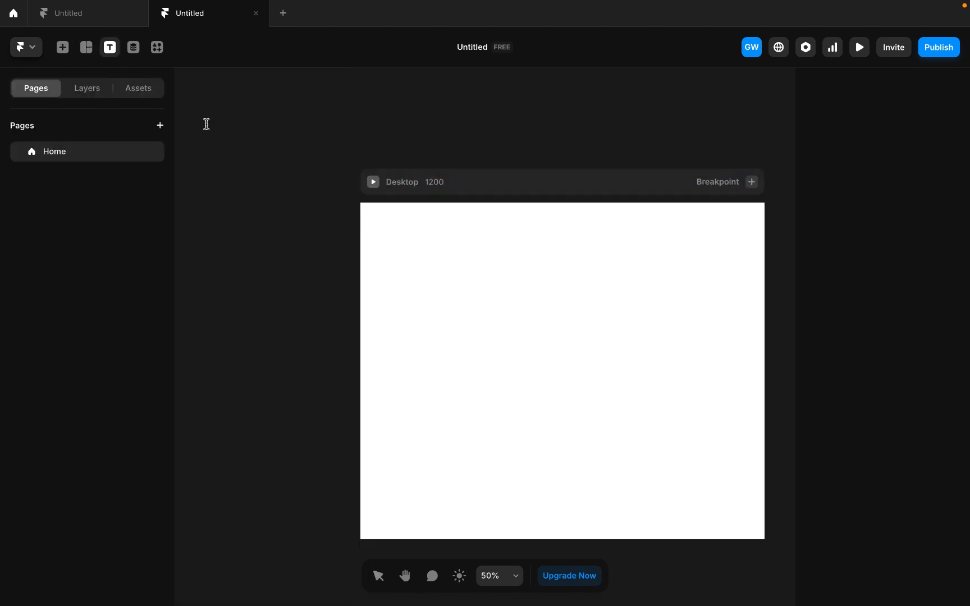
click(448, 351)
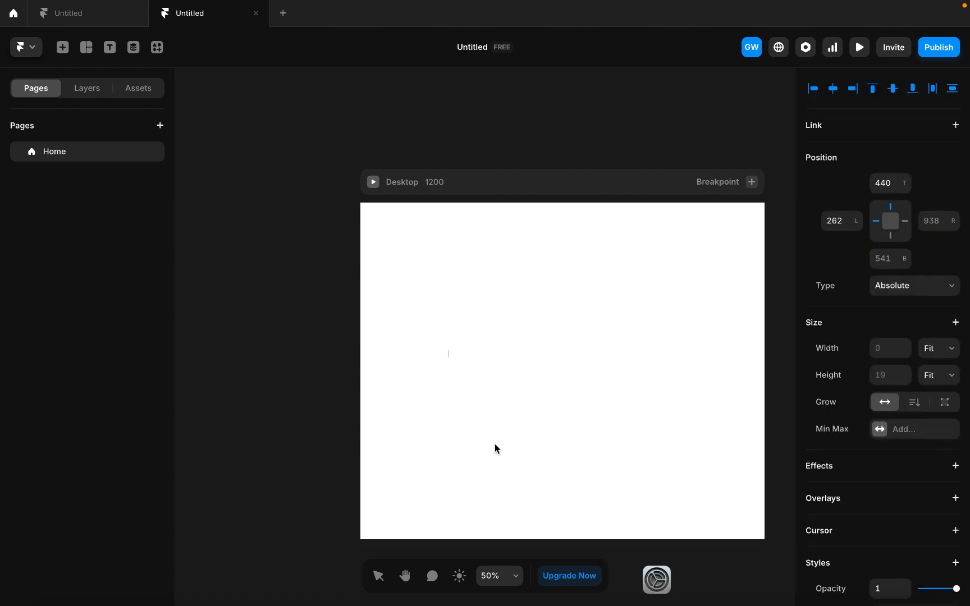
text(w)
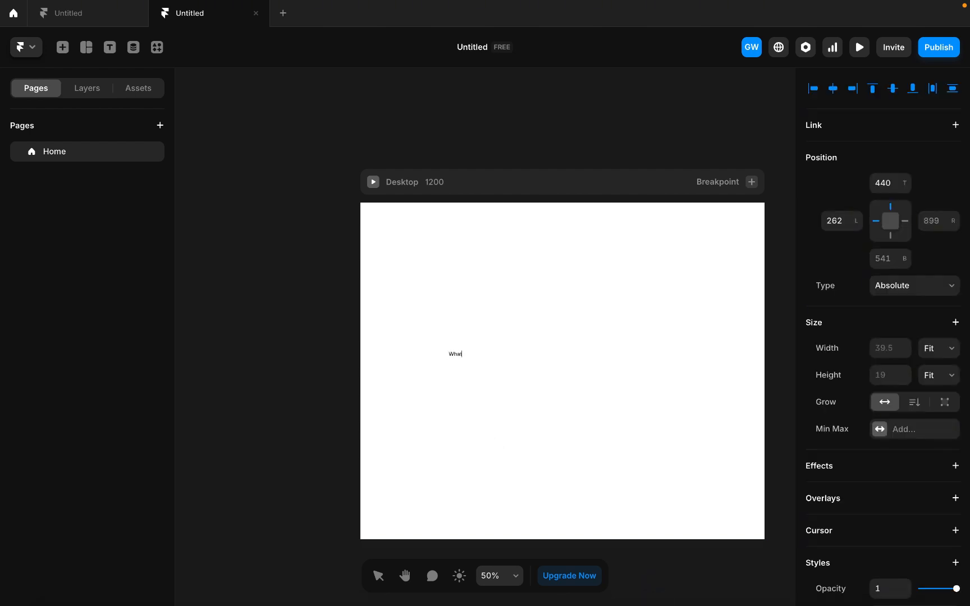
text(hats the best fra)
text(ool)
key(Escape)
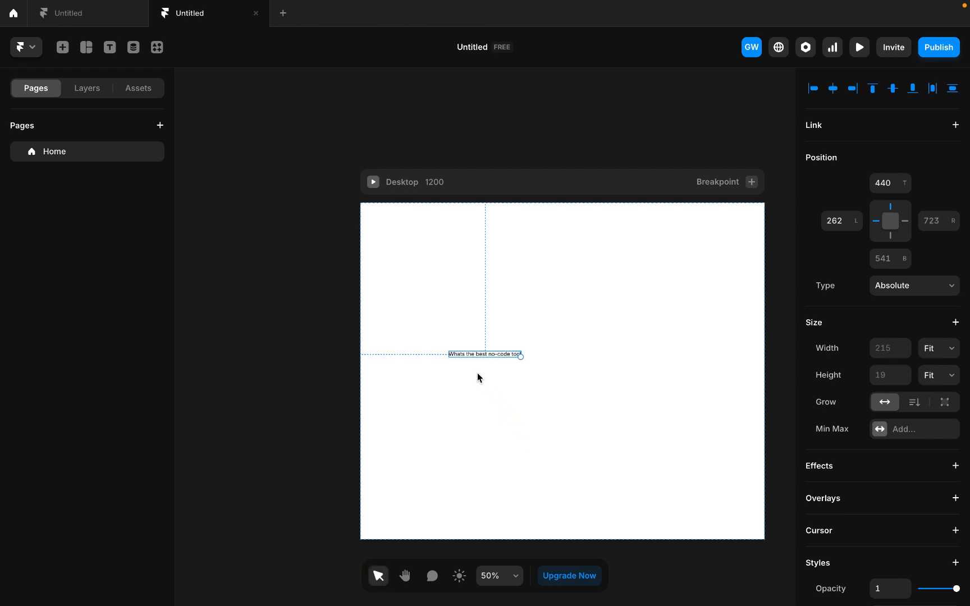
- Set the question text's font size to 22 pixels
scroll(485, 354, up, 5)
scroll(872, 528, down, 10)
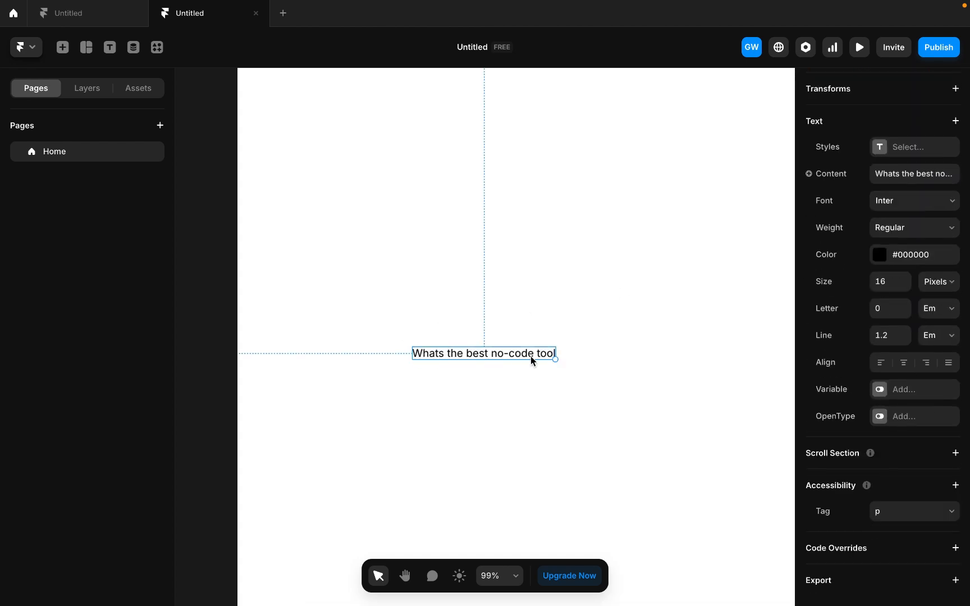
click(889, 283)
text(22)
click(593, 355)
click(497, 363)
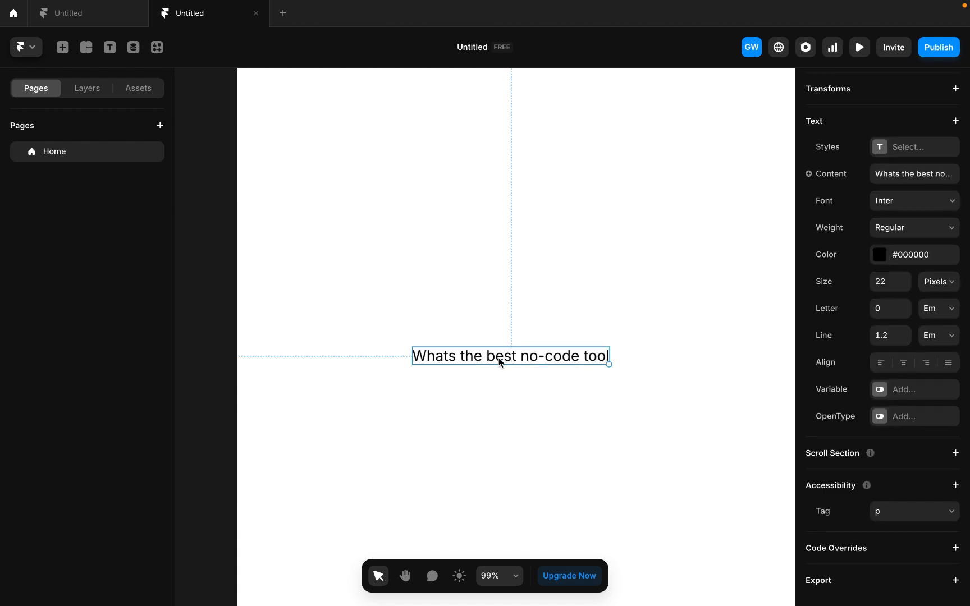
- Wrap the question text in a stack 68% wide, centred horizontally on the Desktop page
right_click(501, 362)
click(528, 400)
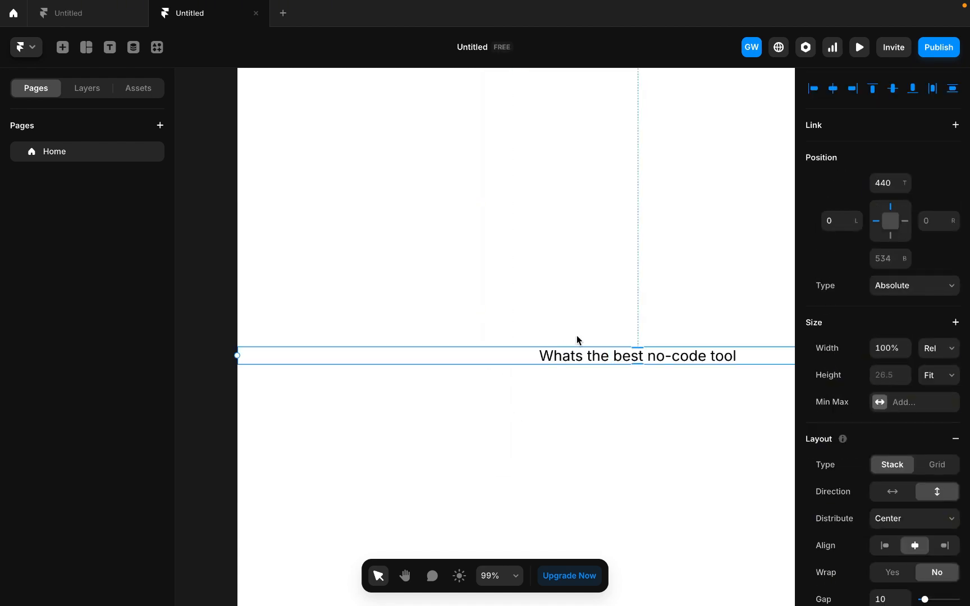
drag(236, 355, 496, 355)
click(832, 88)
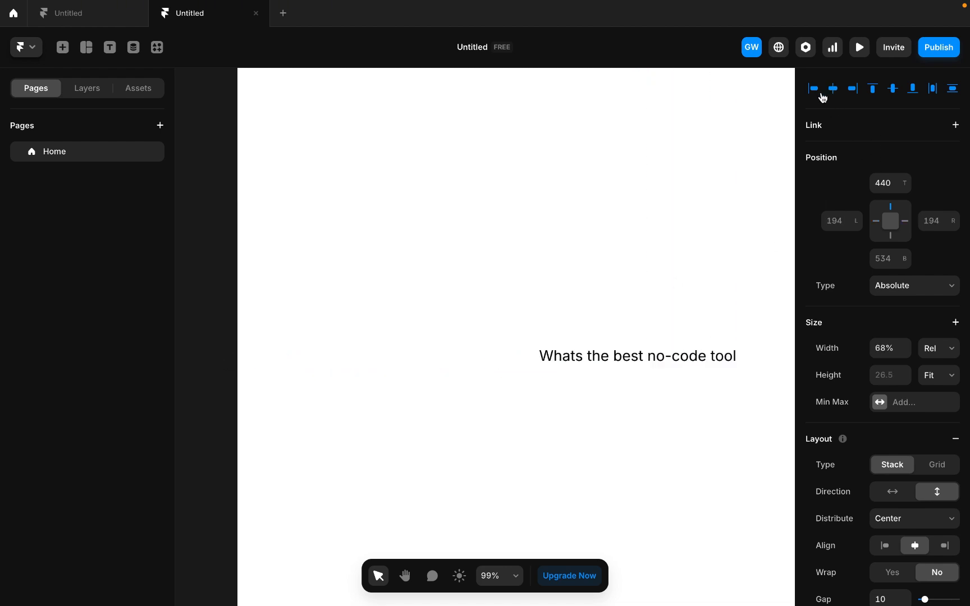
- Insert a Phosphor icon beside the question text, at the right end of its stack
scroll(569, 271, down, 3)
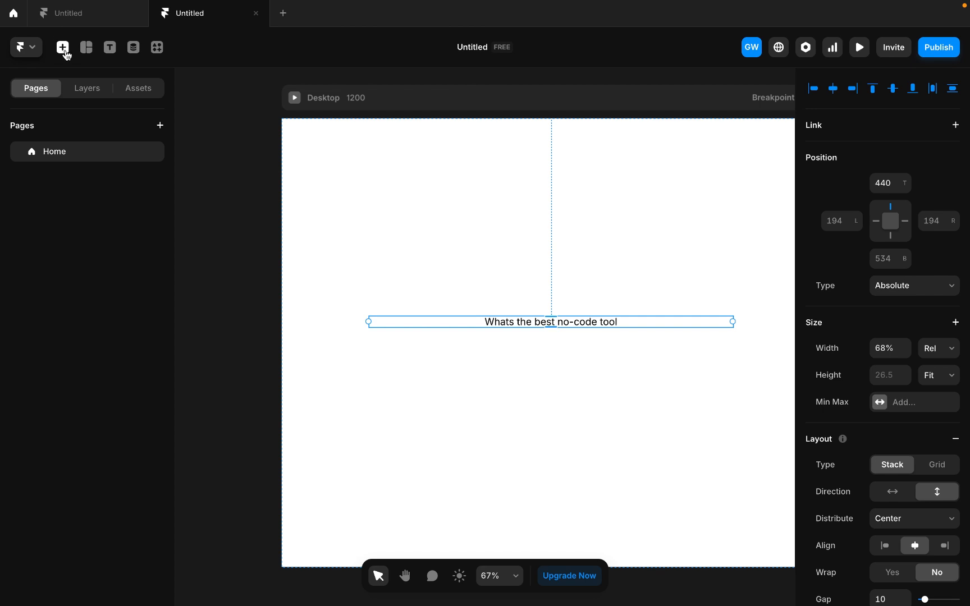
click(63, 48)
mouse_move(88, 546)
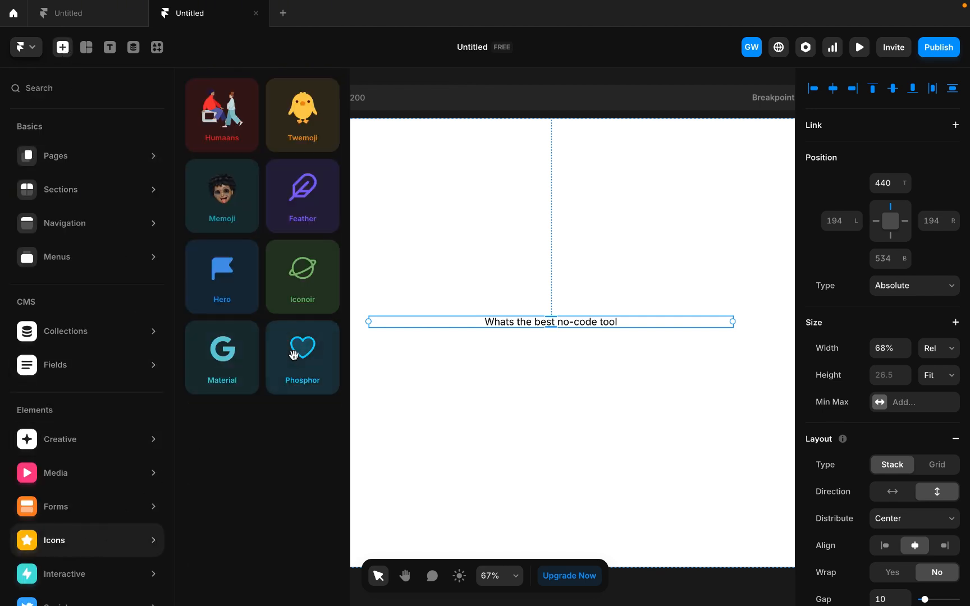
drag(293, 355, 676, 322)
- Narrow the outer stack holding the text and icon to 51% width and centre it horizontally on the page
scroll(615, 321, down, 5)
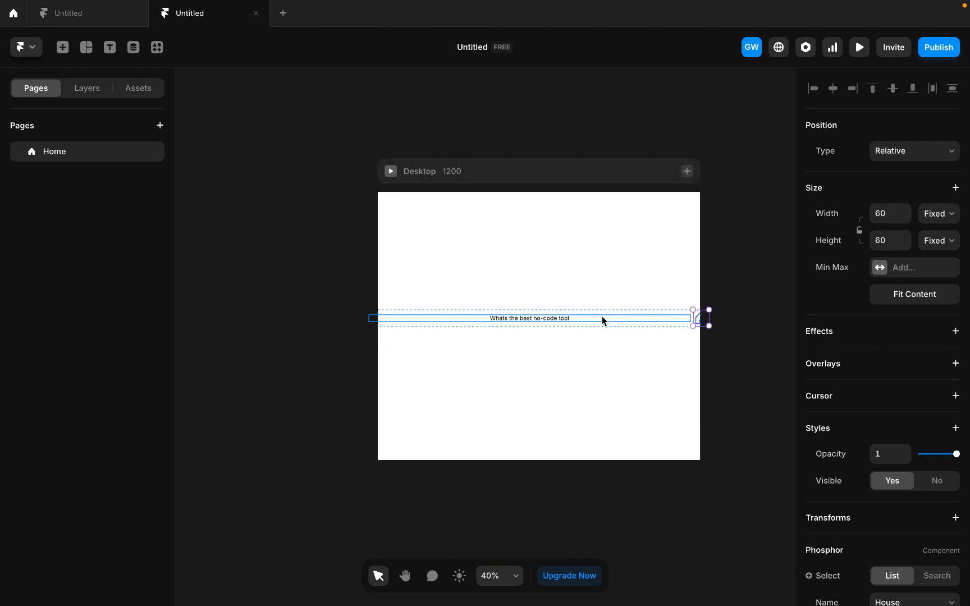
click(576, 324)
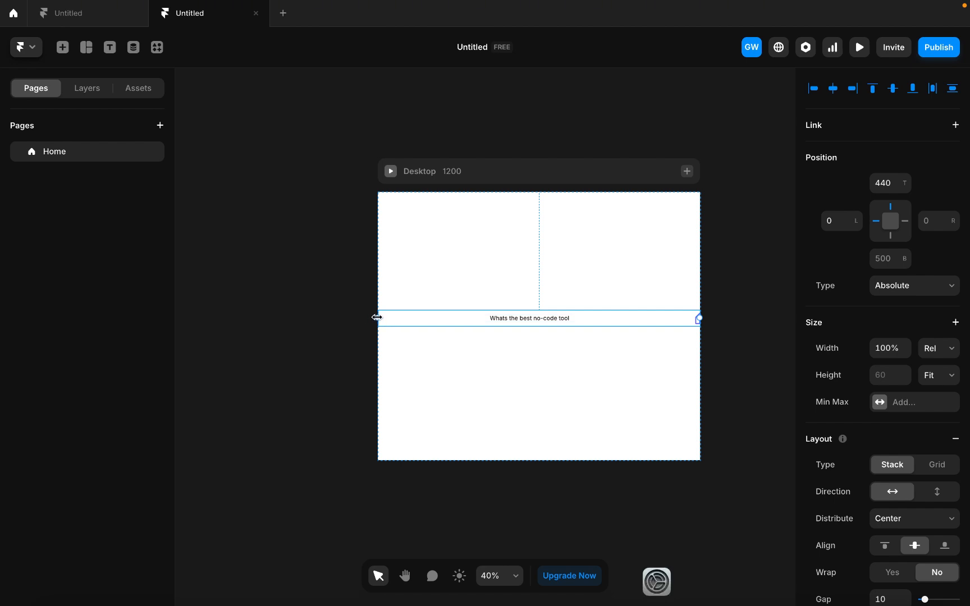
drag(376, 321, 544, 318)
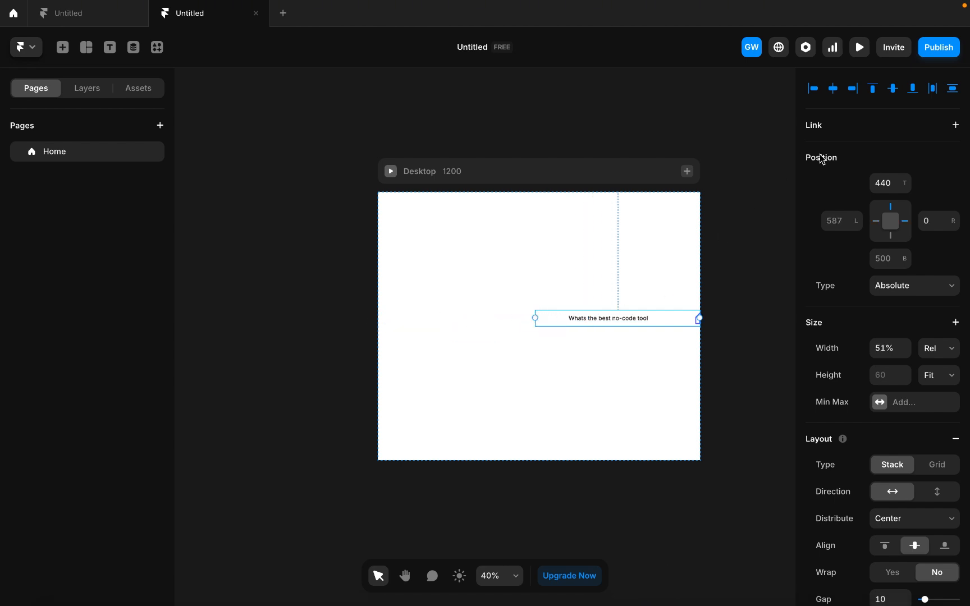
click(833, 90)
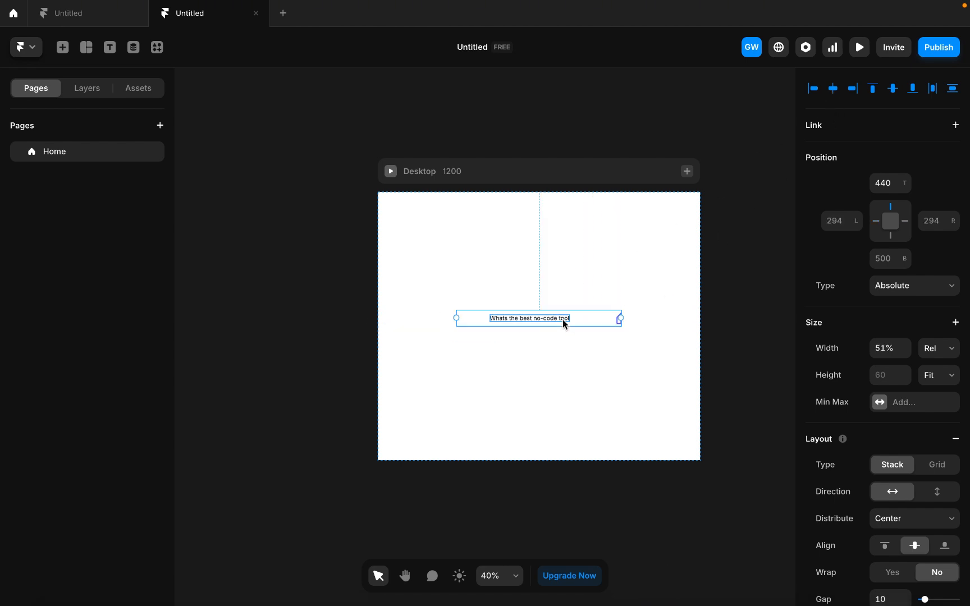
- Set the Phosphor icon's height and width to 24
click(620, 320)
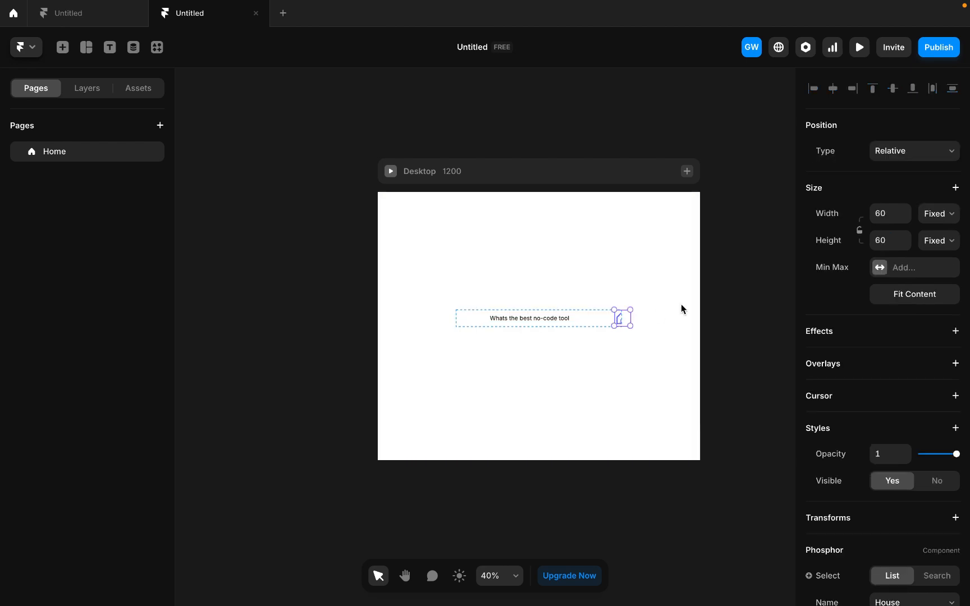
click(880, 241)
text(24)
click(879, 214)
text(2)
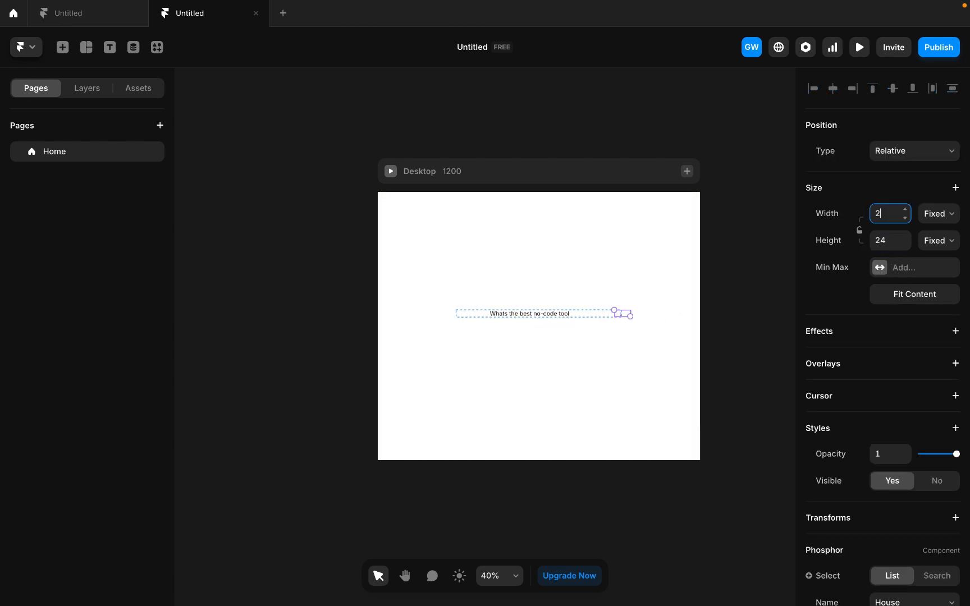
click(754, 257)
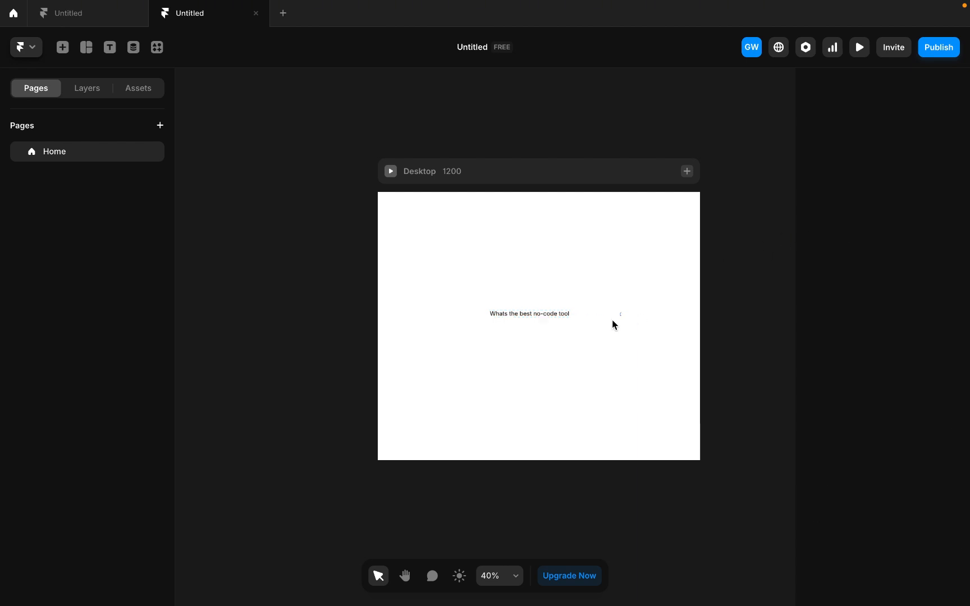
- Remove the inner stack around the question text so the text sits directly in the outer stack
click(477, 313)
click(80, 93)
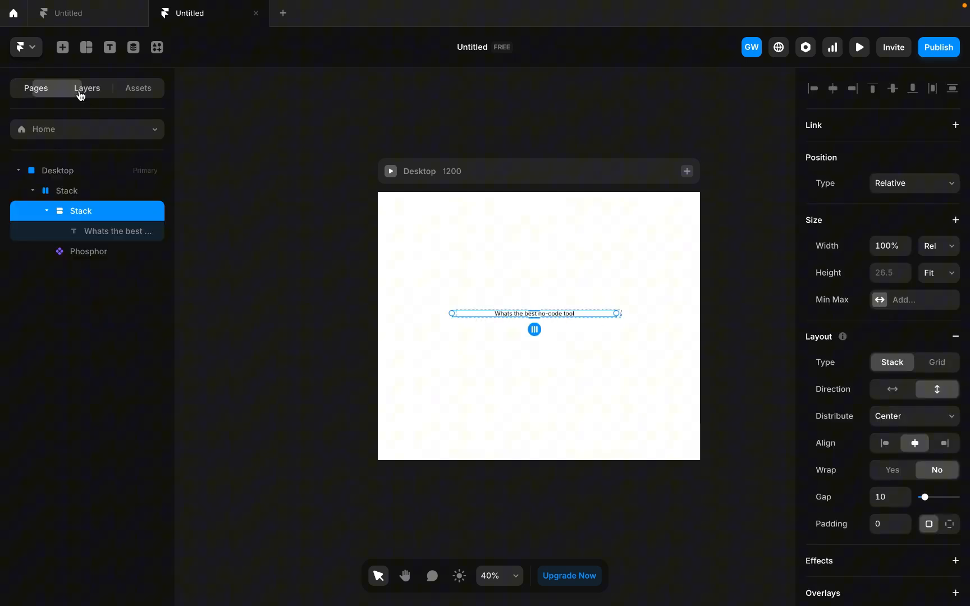
click(86, 193)
click(90, 211)
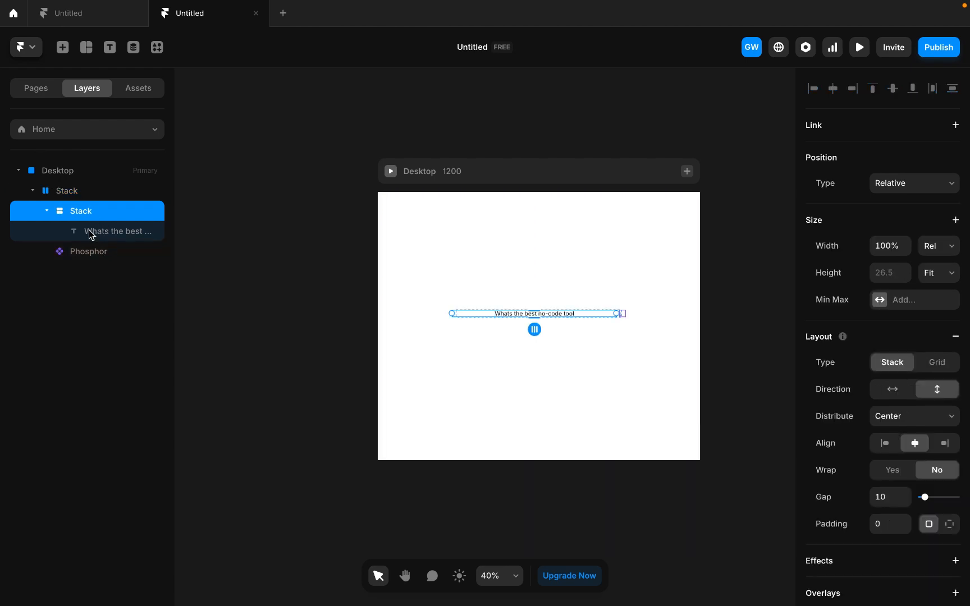
click(74, 196)
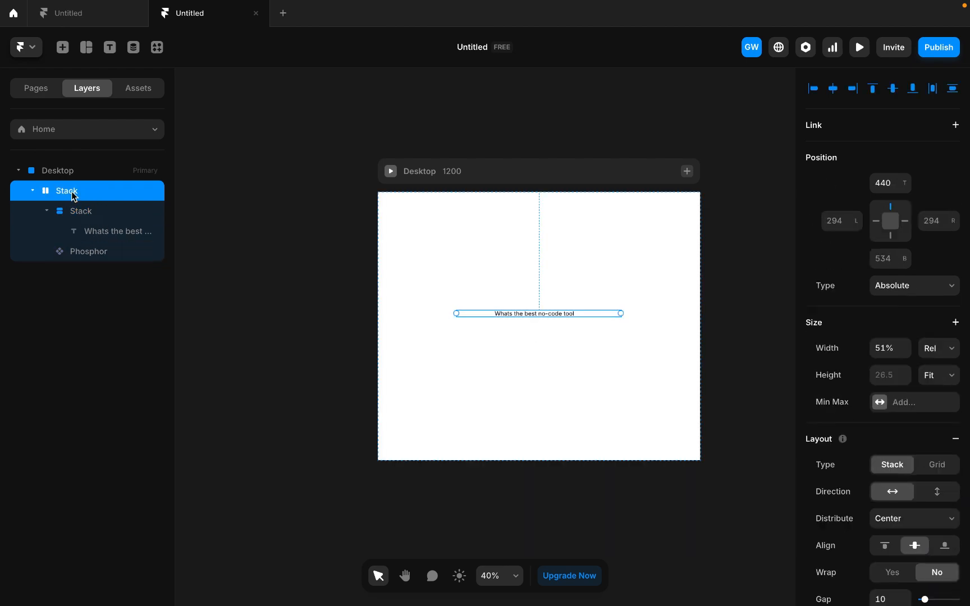
click(80, 214)
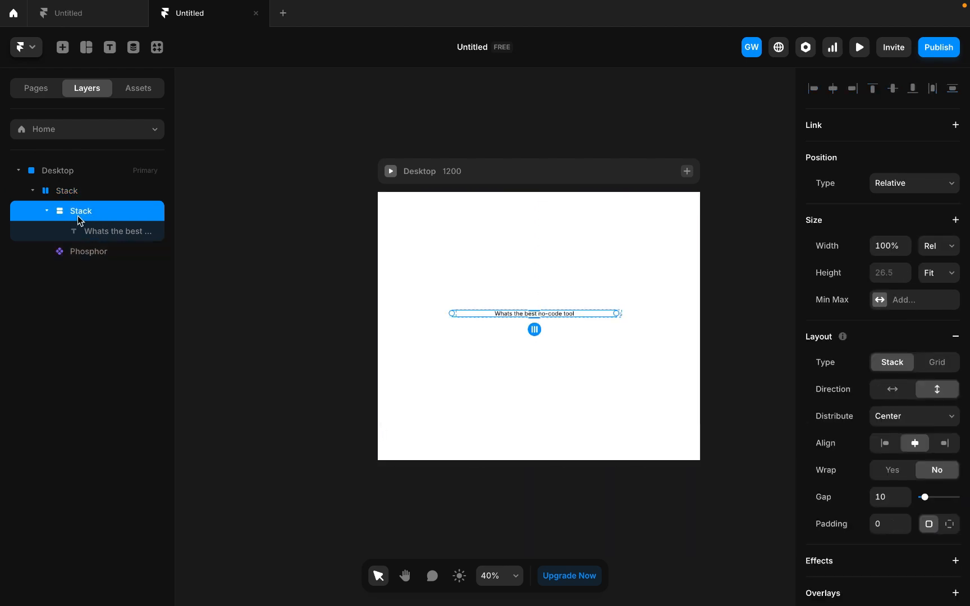
right_click(81, 220)
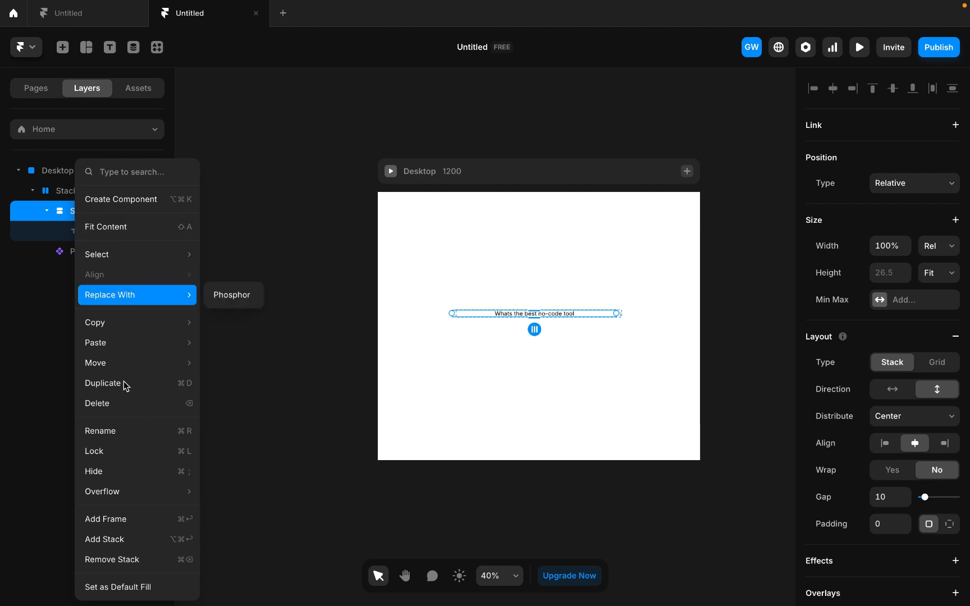
click(124, 565)
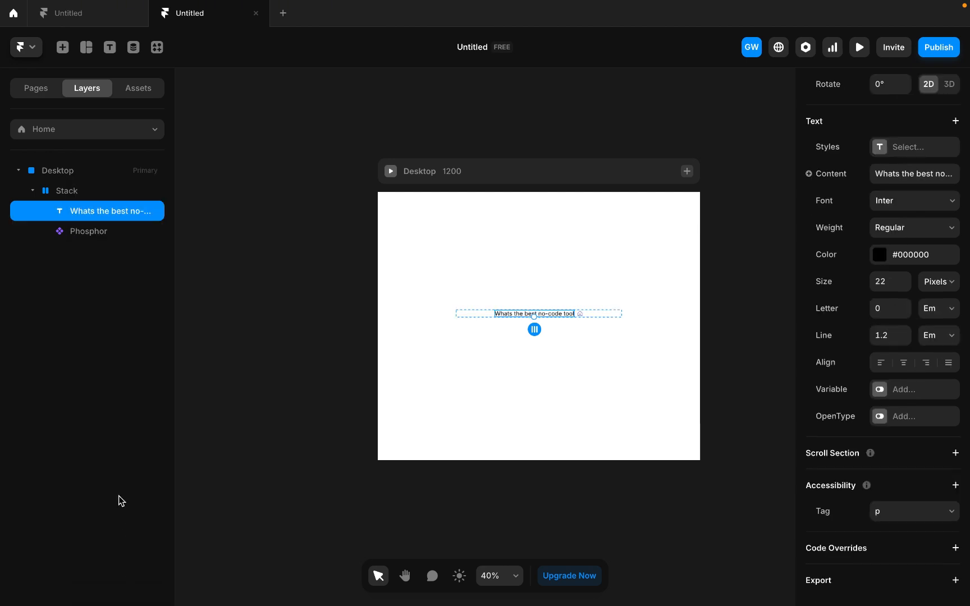
- Set the question text's width to Fill within the stack
scroll(595, 318, up, 5)
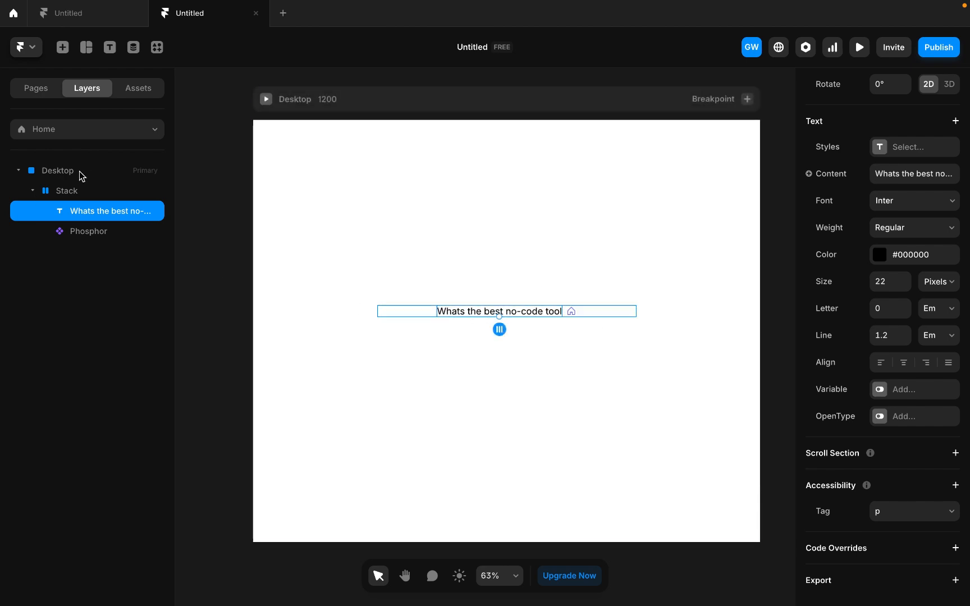
click(82, 193)
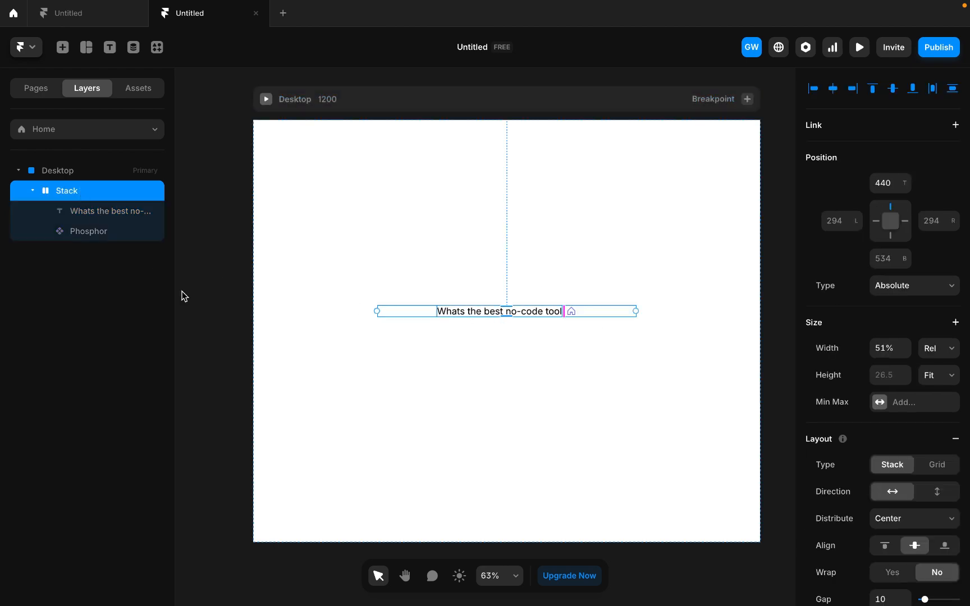
click(455, 313)
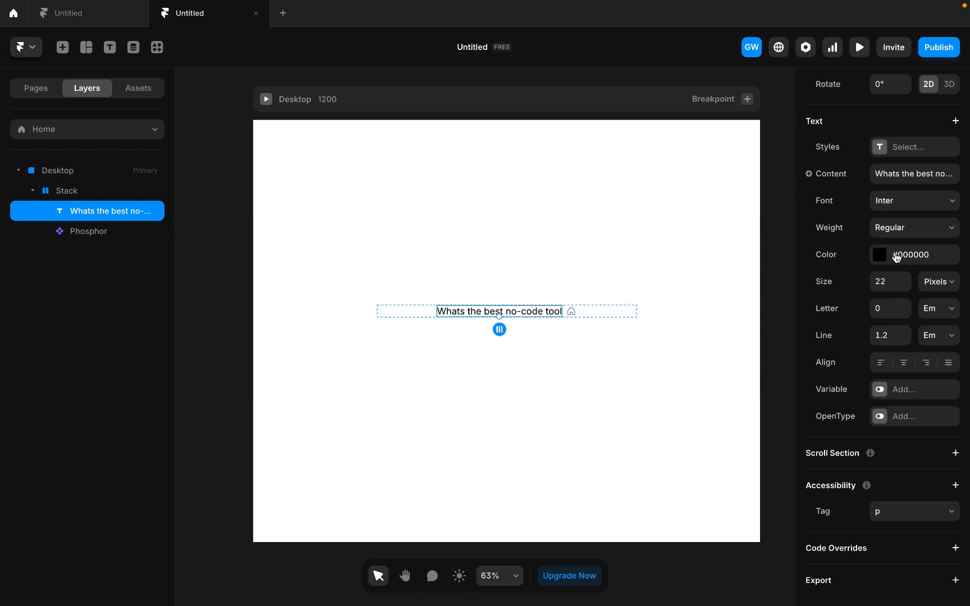
scroll(901, 173, up, 10)
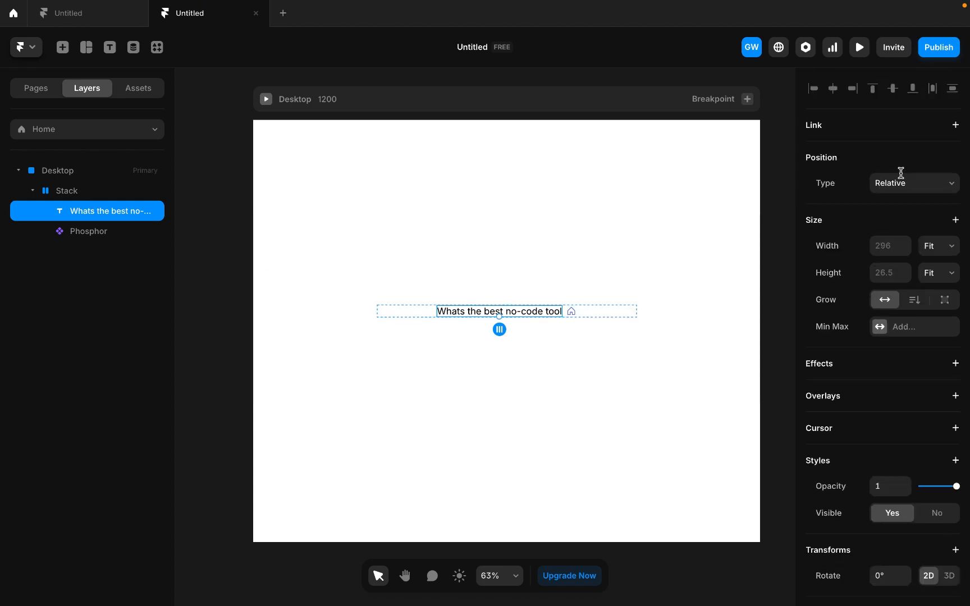
click(952, 255)
click(921, 232)
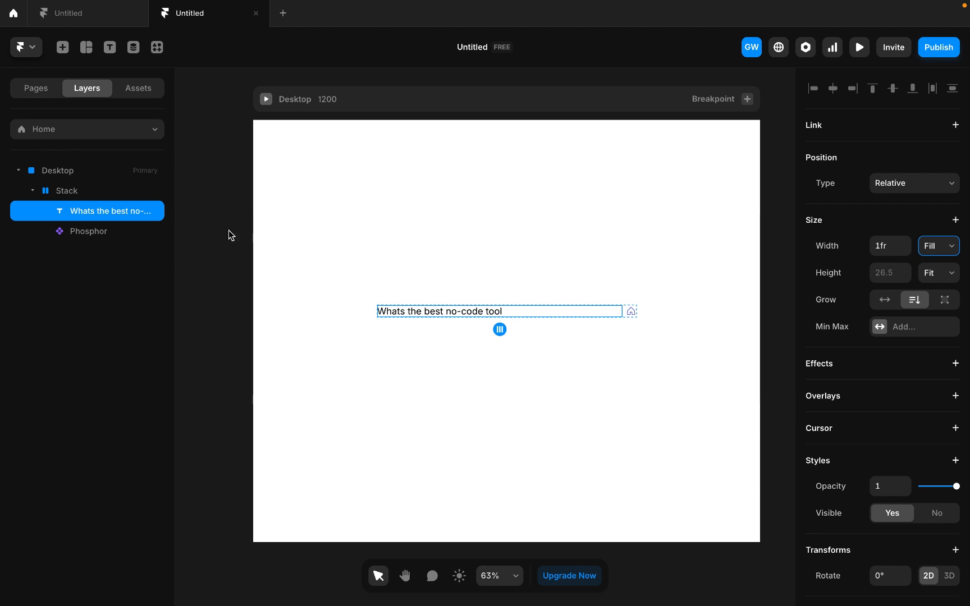
- Set the padding of the outer stack holding the question text and icon to 26
click(52, 195)
scroll(935, 511, down, 8)
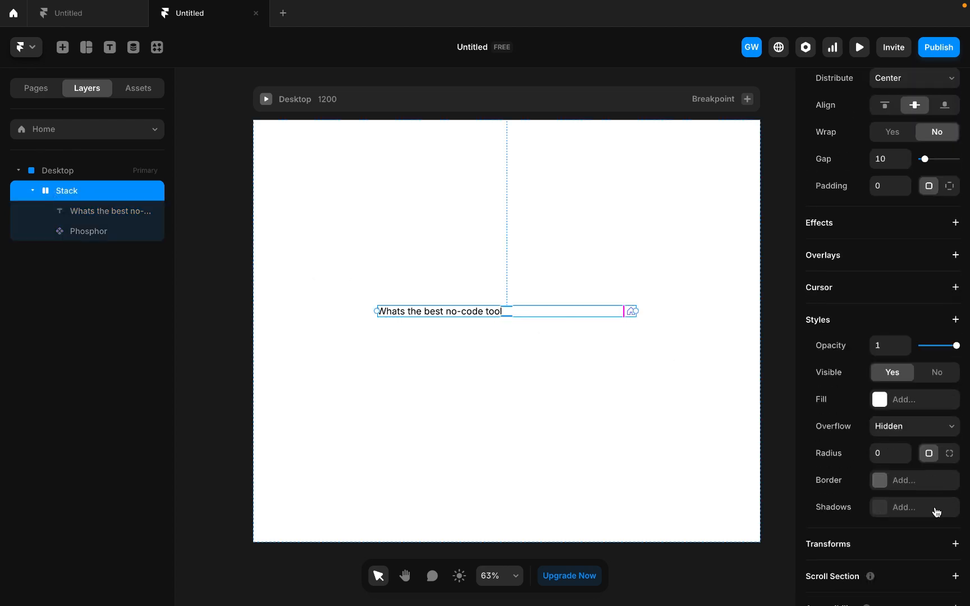
scroll(883, 397, up, 1)
scroll(897, 502, down, 1)
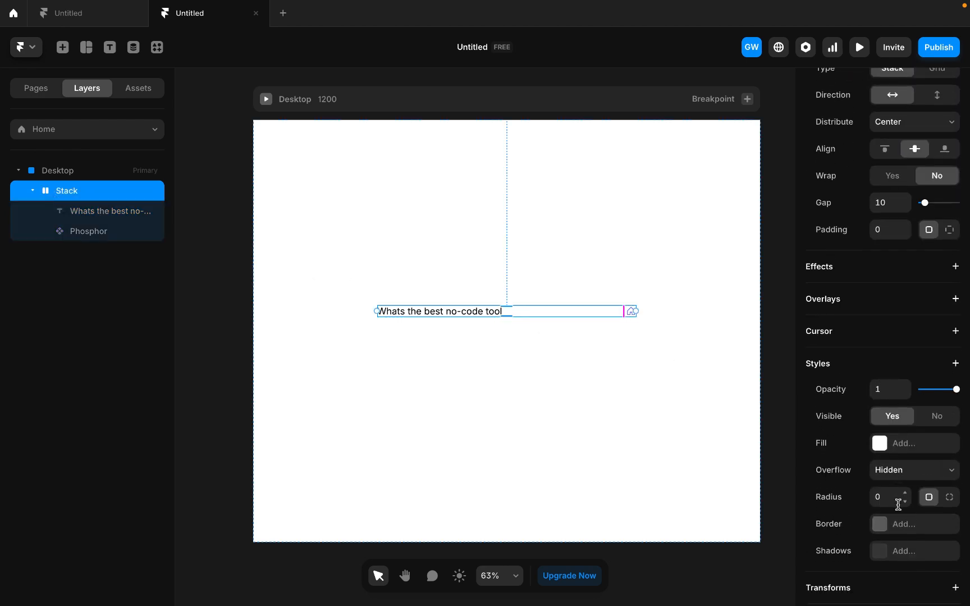
scroll(892, 436, down, 2)
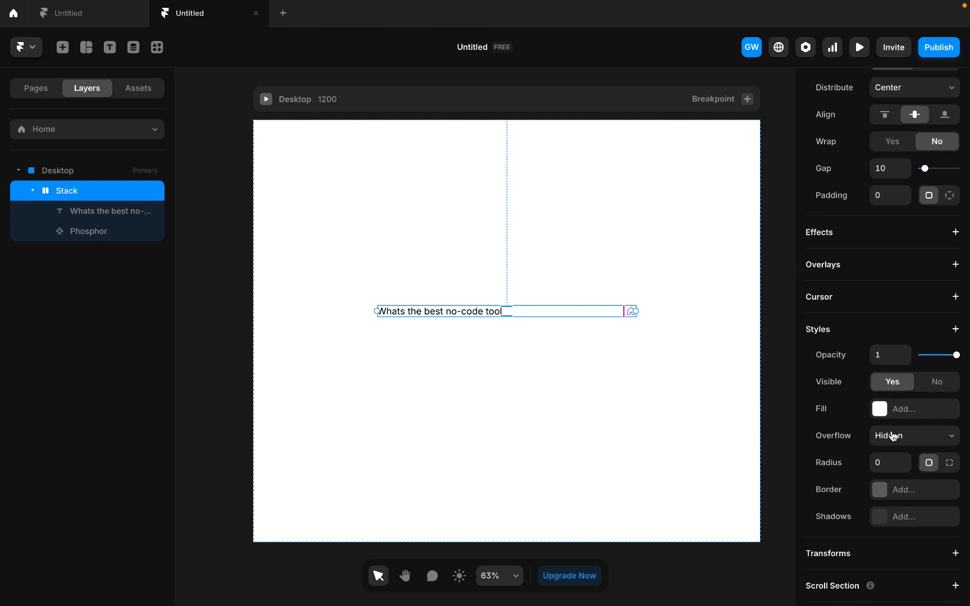
click(882, 195)
text(26)
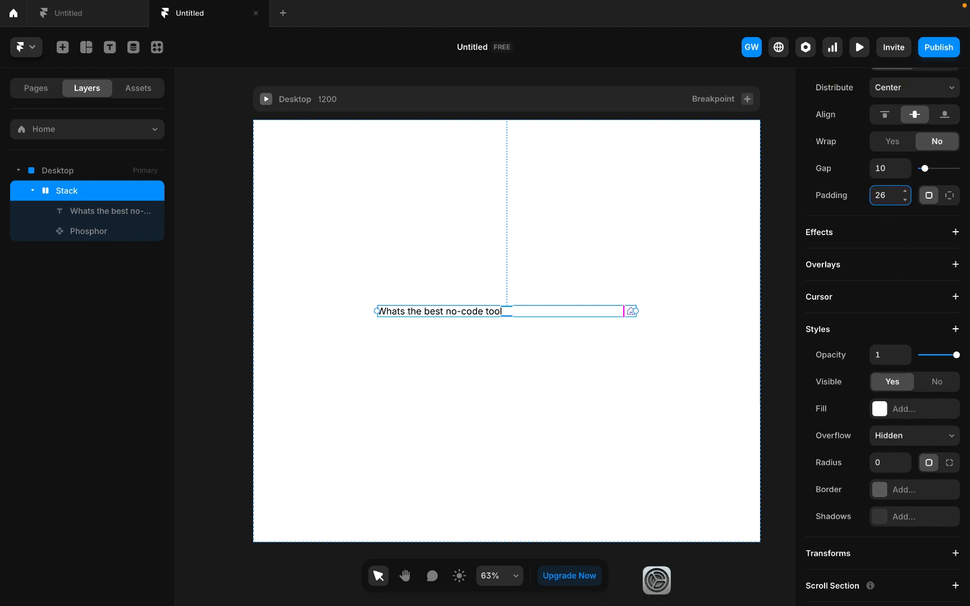
click(538, 329)
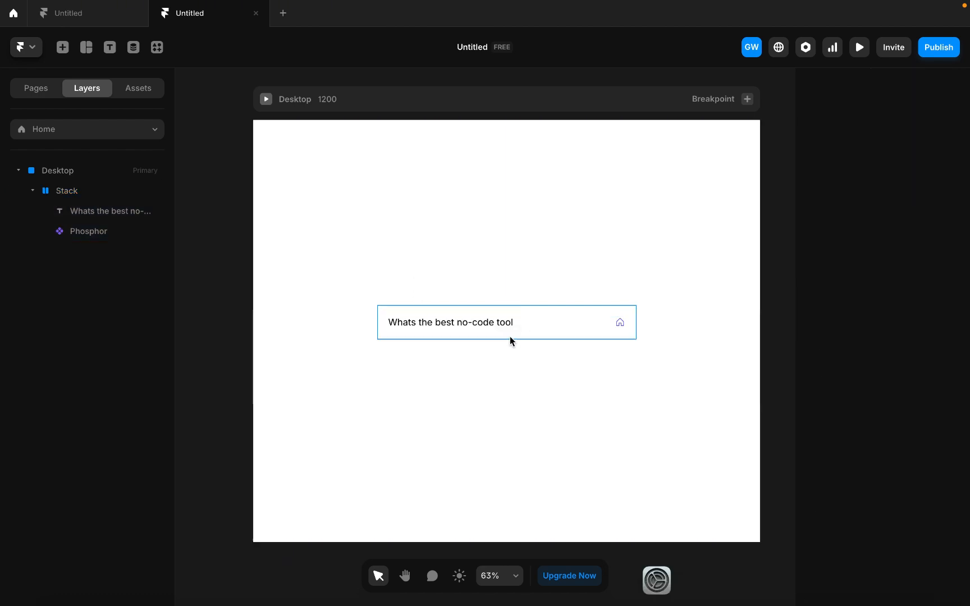
- Switch the Phosphor icon's selection mode to Search and change its icon name to plus
click(621, 329)
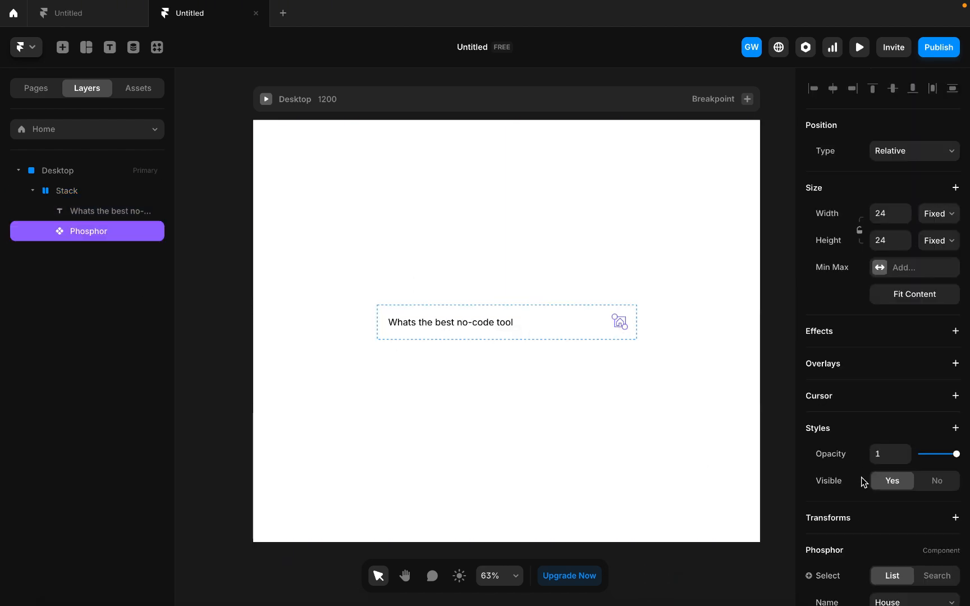
scroll(862, 480, down, 5)
click(935, 337)
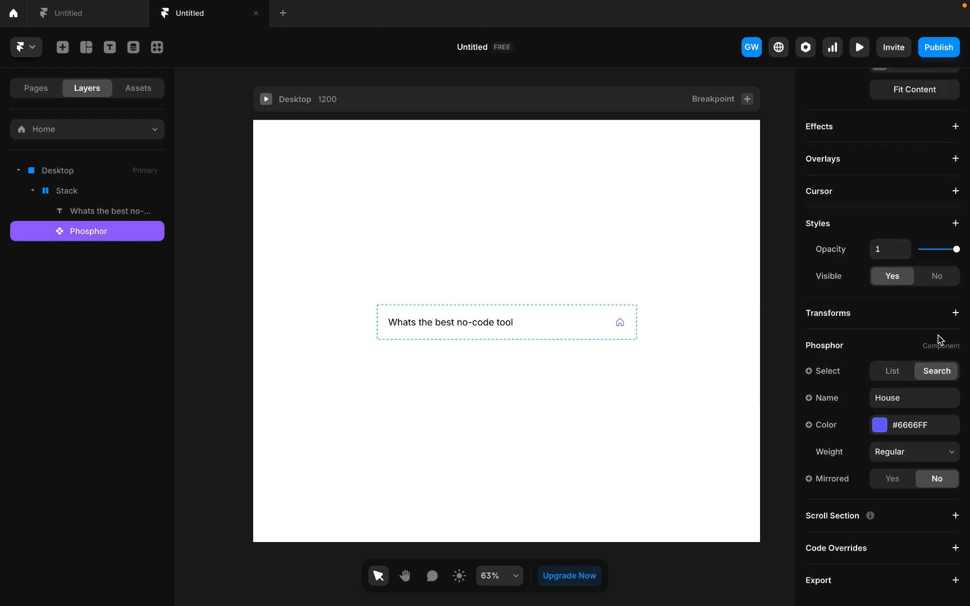
click(910, 400)
text(plus)
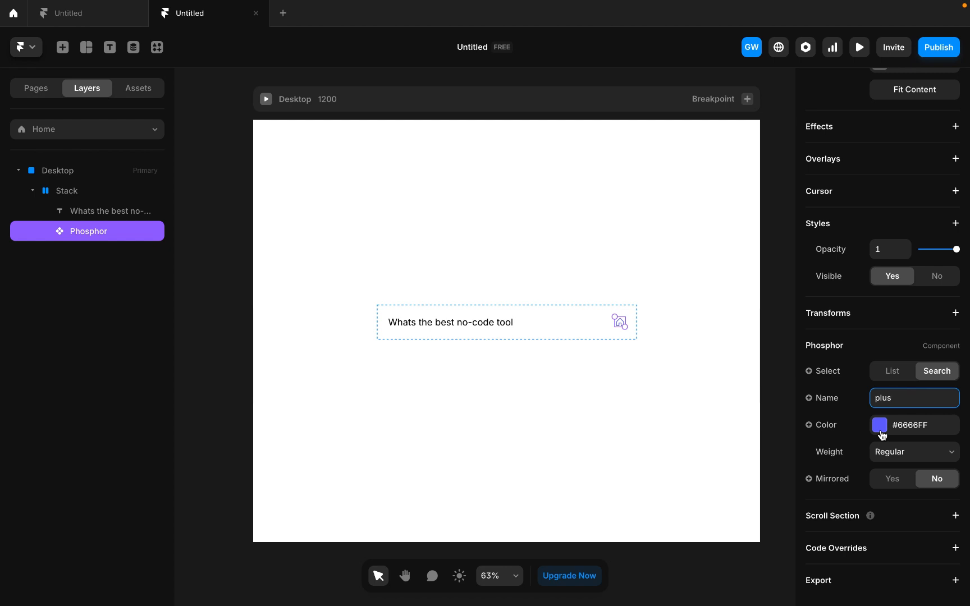
- Set the plus icon's colour to #000000 and its weight to Bold
click(882, 435)
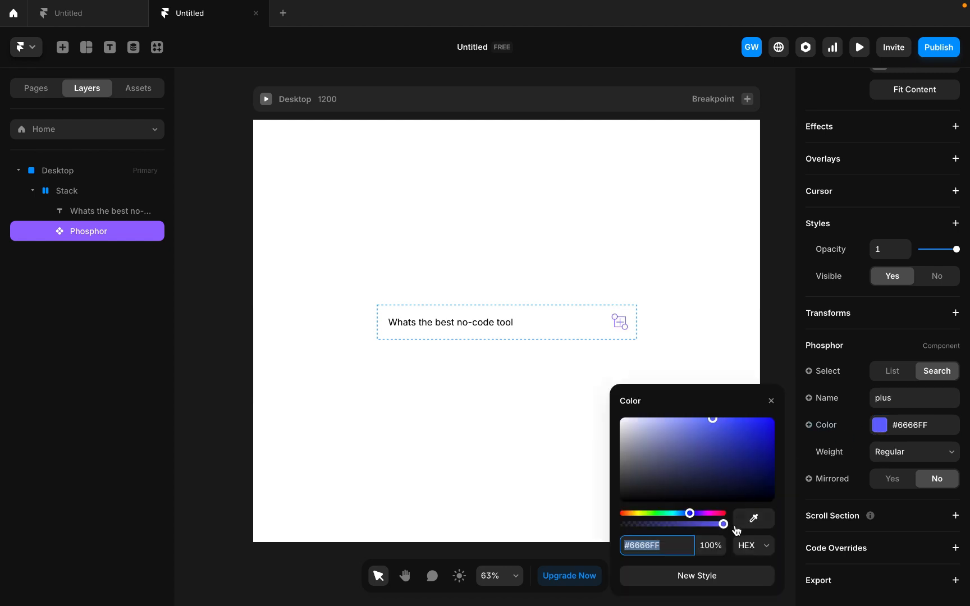
text(00)
click(895, 457)
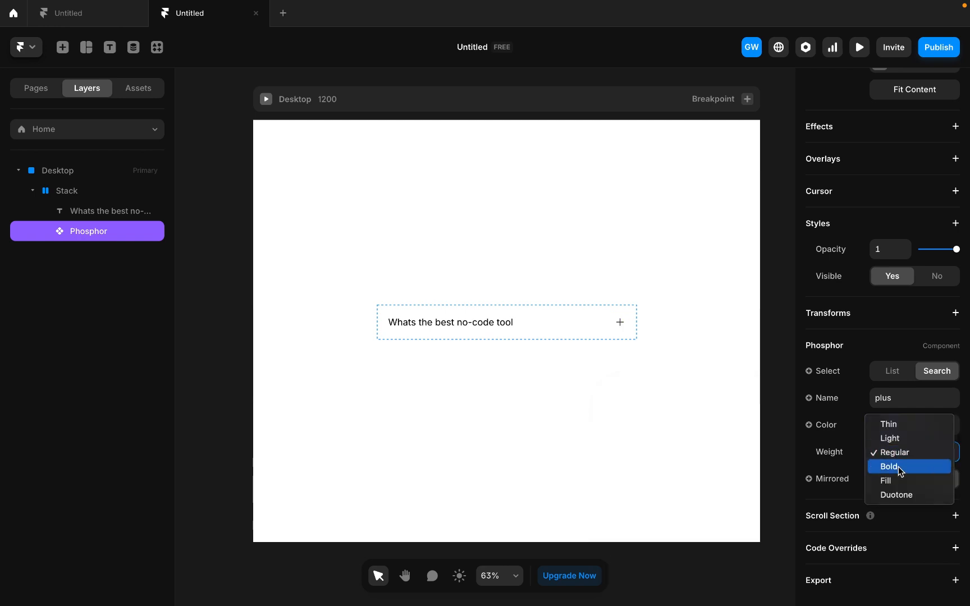
click(898, 467)
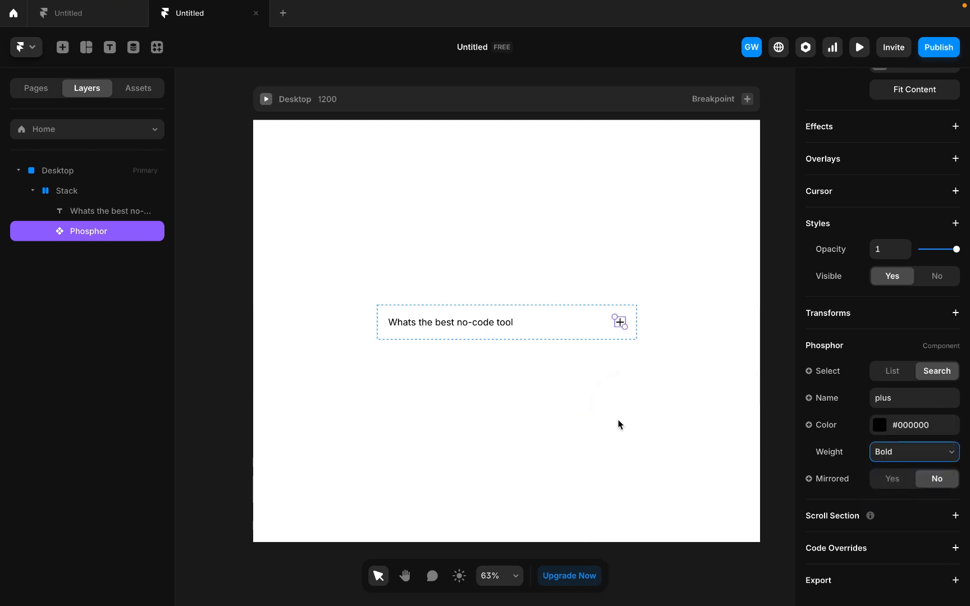
click(619, 420)
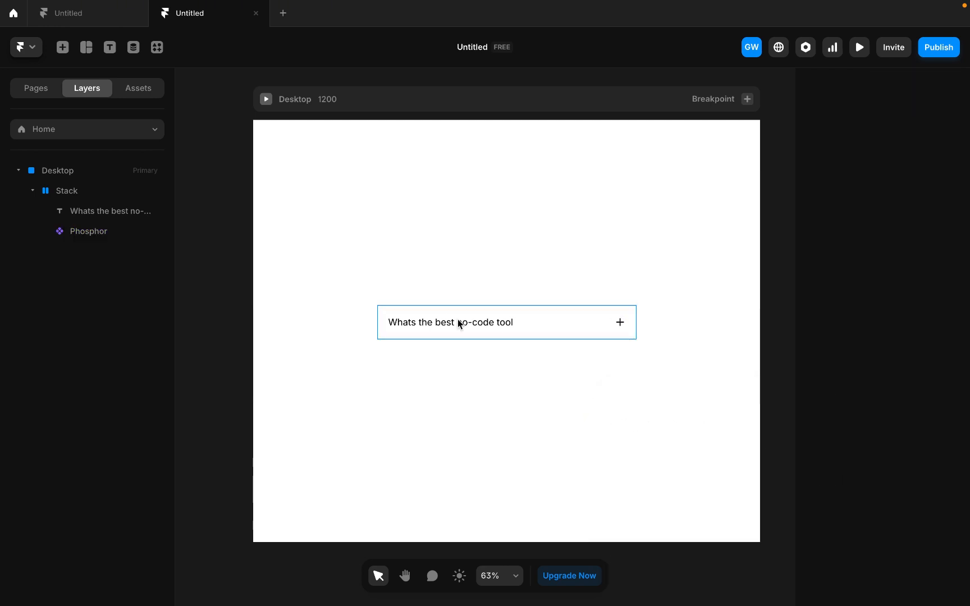
- Wrap the question text and the Phosphor icon together in a new stack inside the outer stack
click(509, 336)
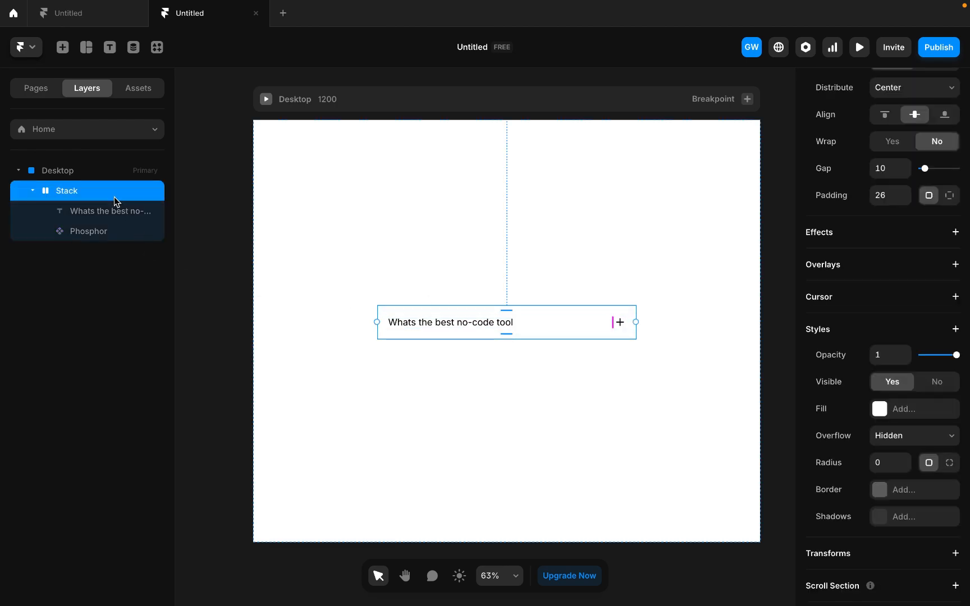
click(408, 326)
click(111, 232)
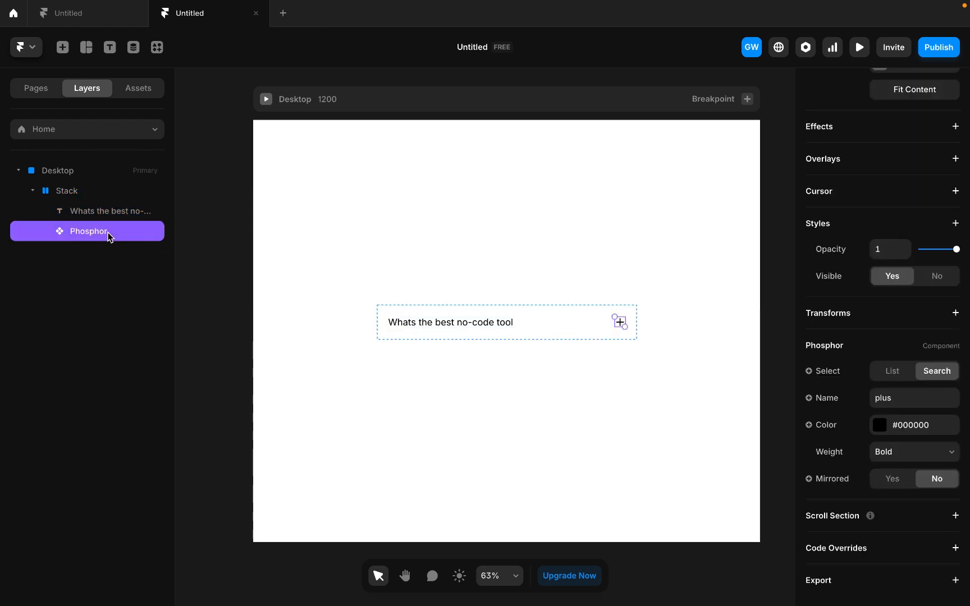
click(104, 216)
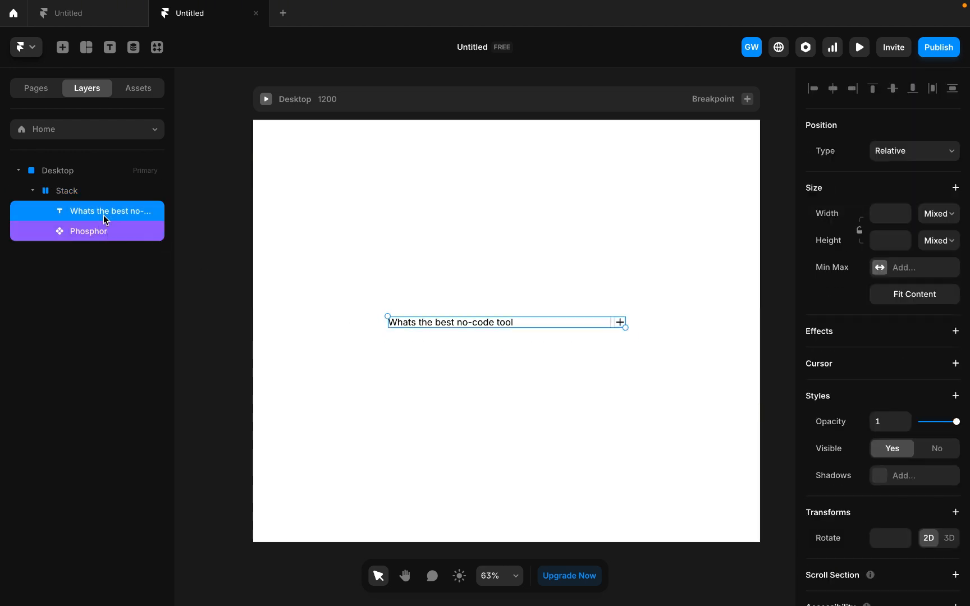
click(93, 233)
shift+click(96, 216)
right_click(96, 216)
click(134, 550)
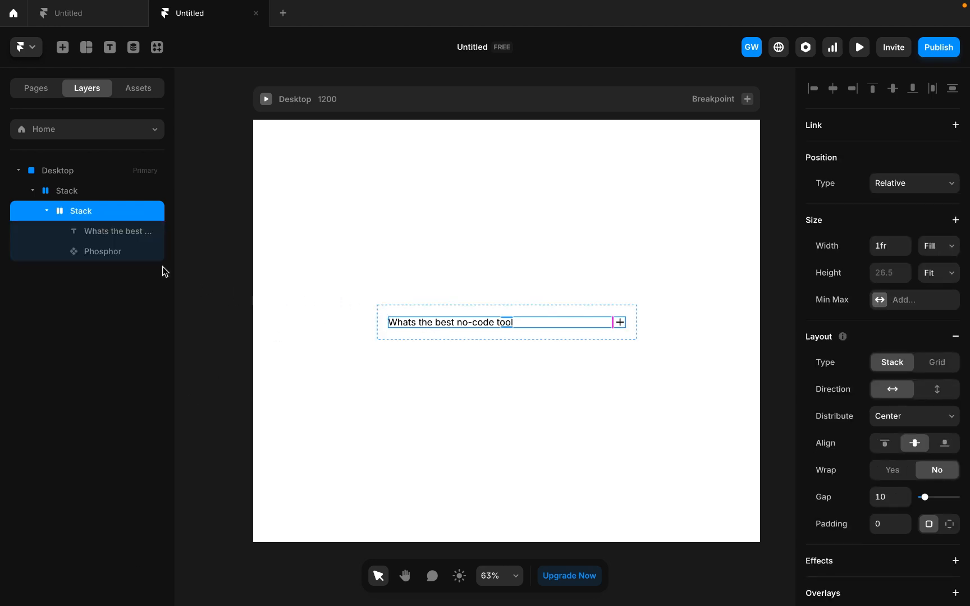
- Rename the inner stack as Question and the outer stack as FAQ
double_click(82, 216)
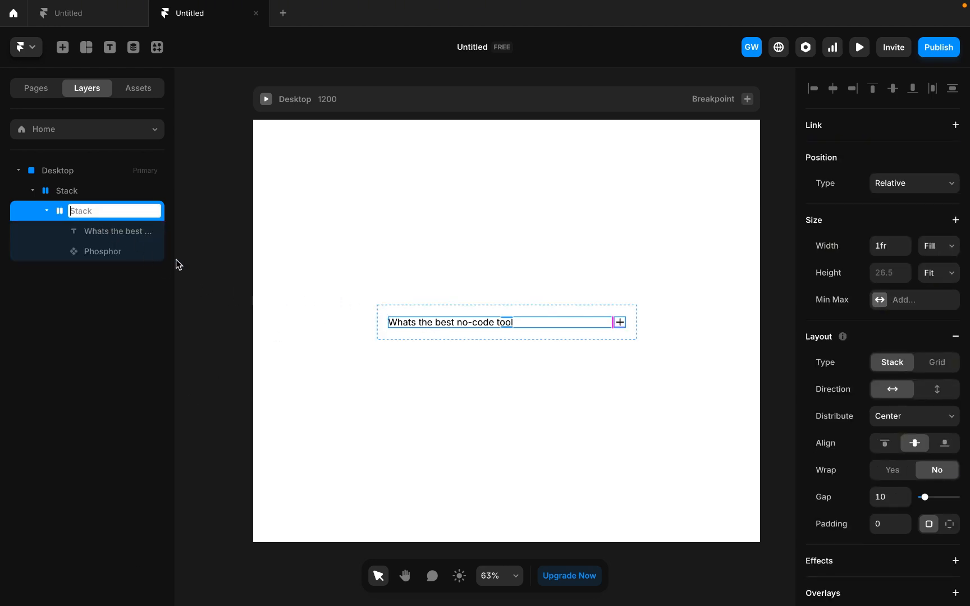
text(Question)
click(64, 187)
double_click(64, 185)
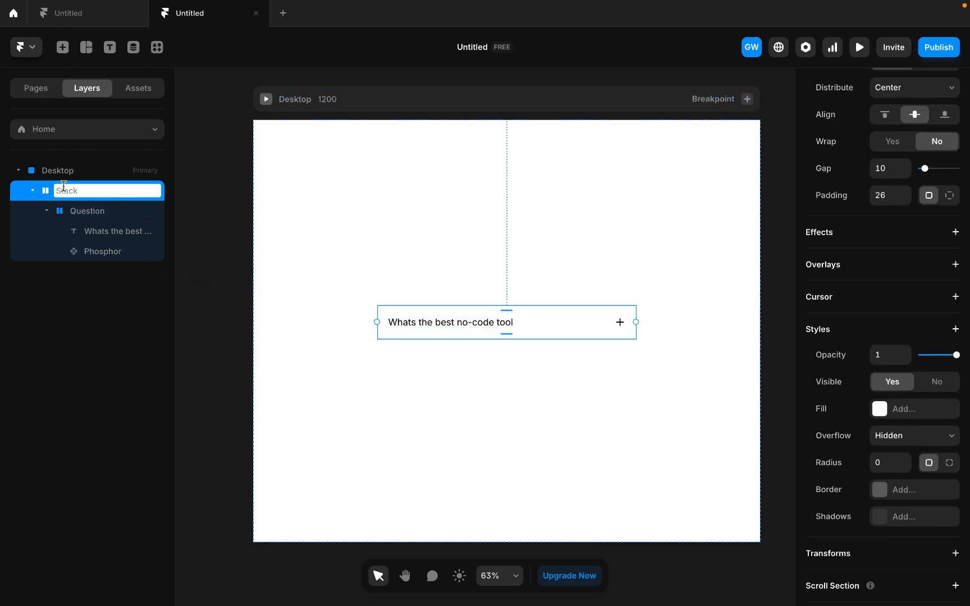
text(FAQ)
- Duplicate the Question stack and set the FAQ stack's direction to vertical
click(76, 211)
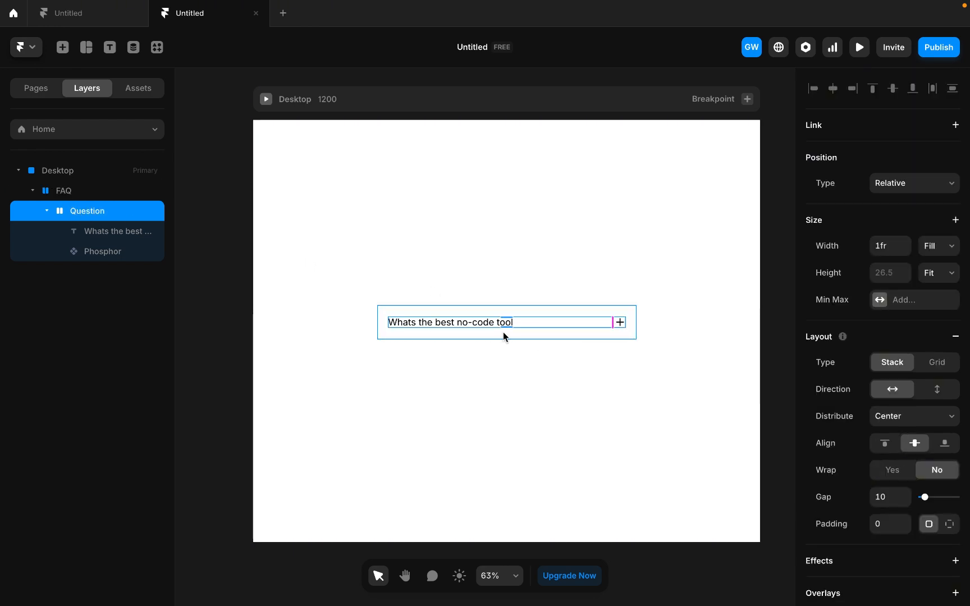
key(ctrl+d)
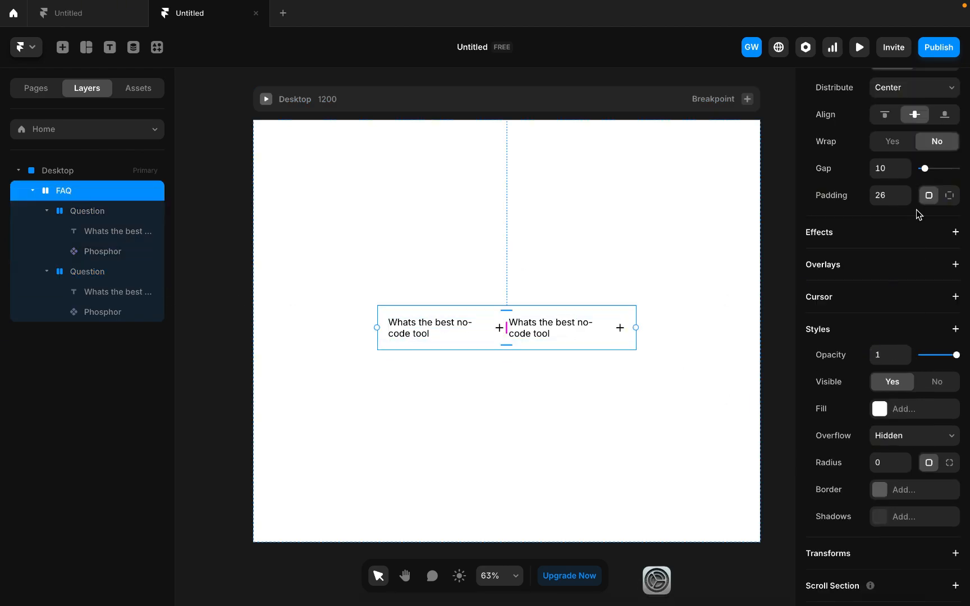
scroll(917, 215, up, 6)
click(937, 420)
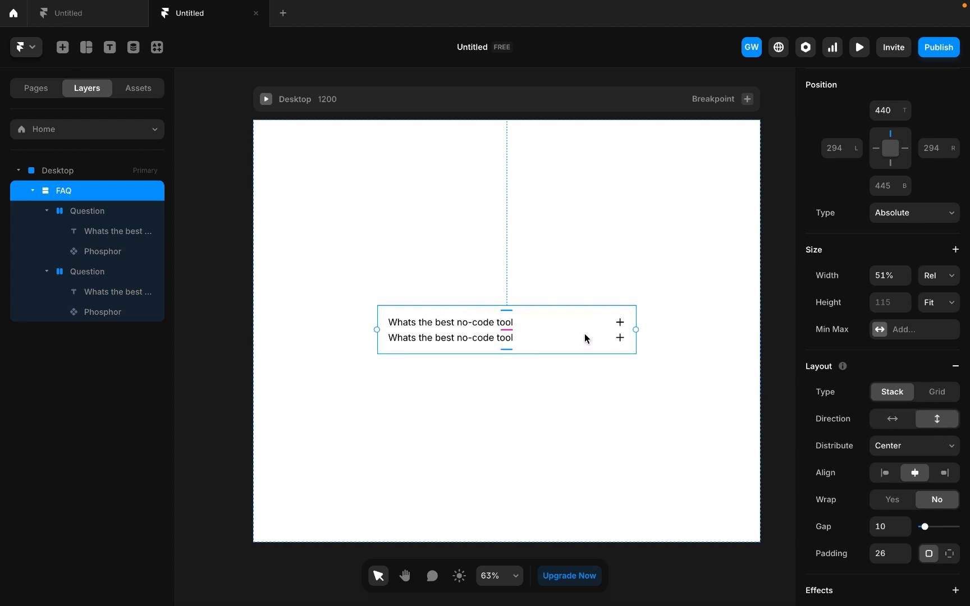
- Rename the duplicated Question stack as Anwser and delete the plus icon inside it
click(94, 272)
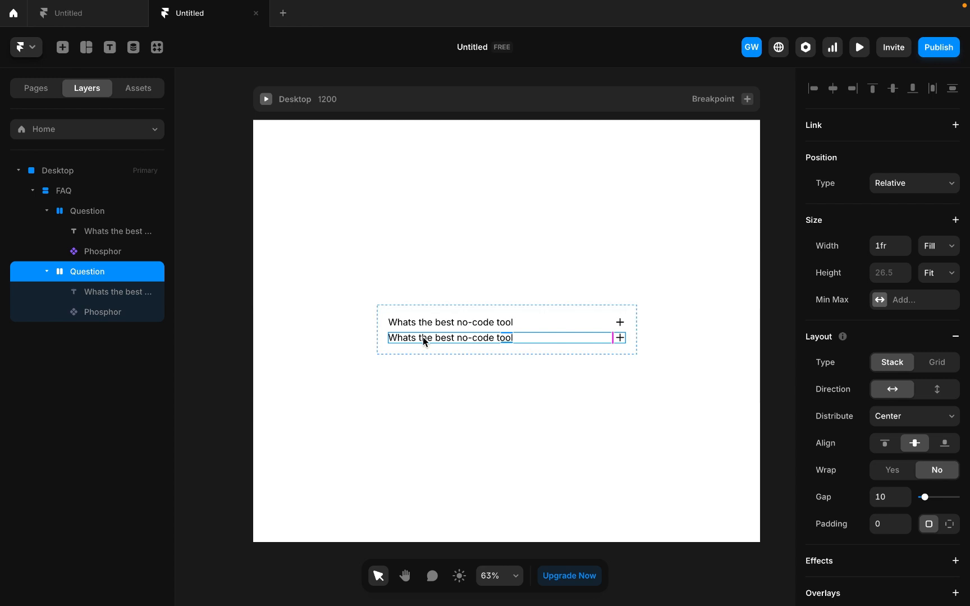
double_click(93, 270)
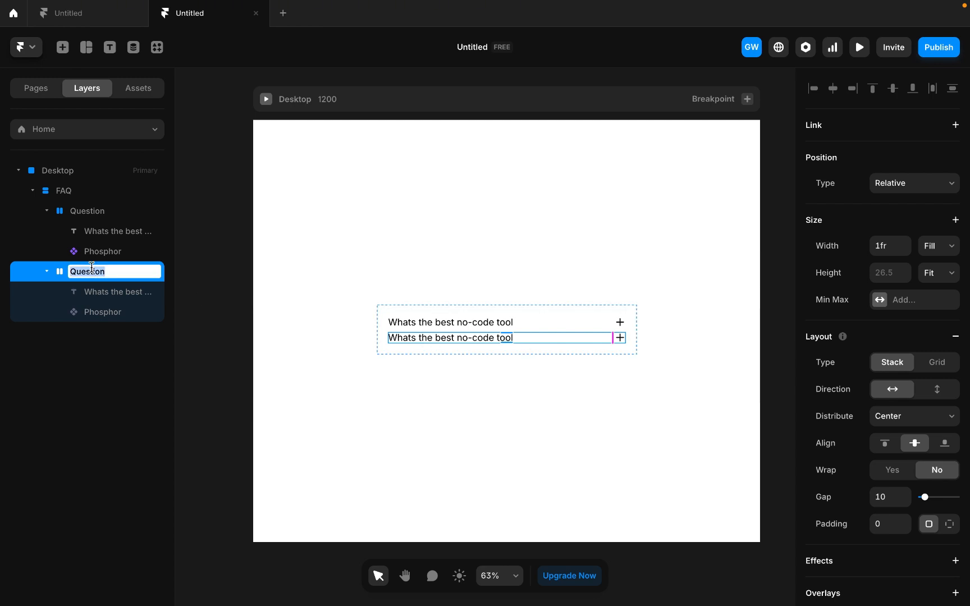
text(Answ)
key(BackSpace)
text(er)
key(BackSpace)
text(ser)
click(418, 409)
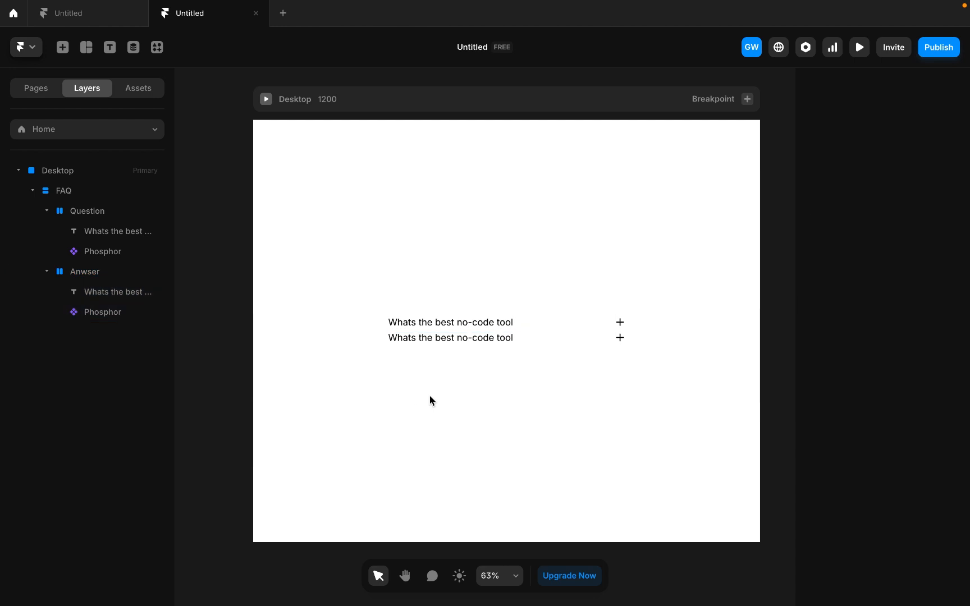
click(101, 312)
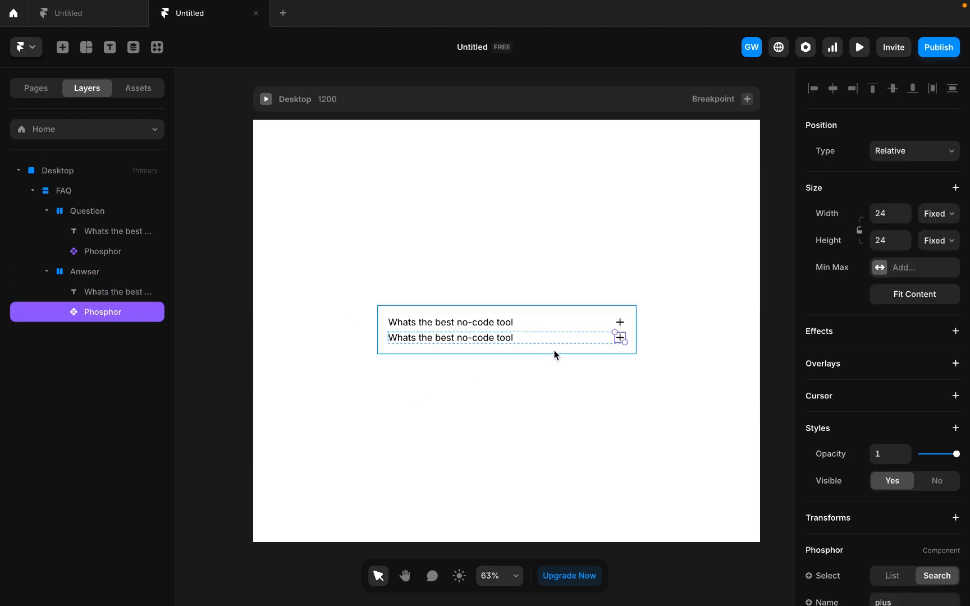
key(Delete)
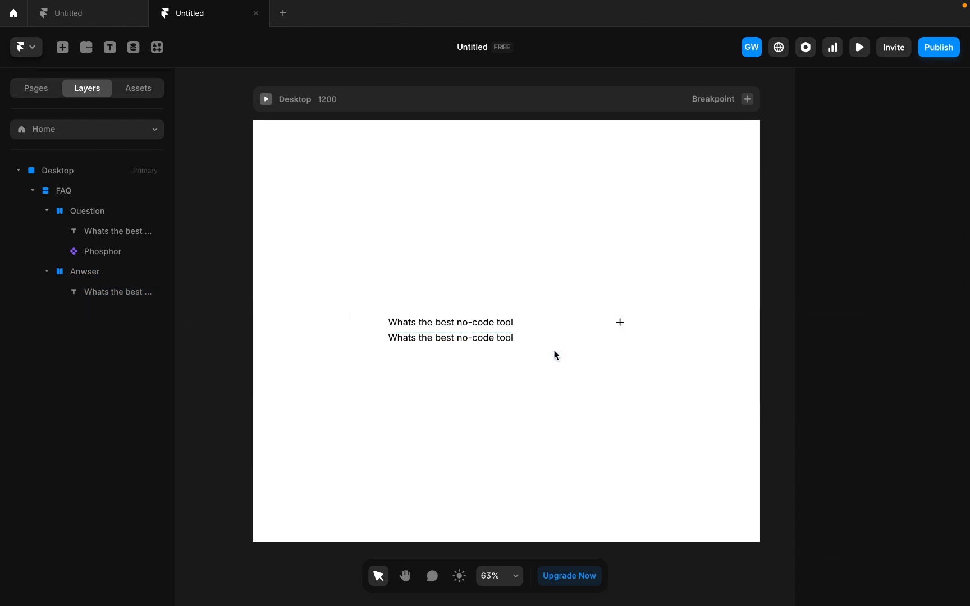
- Set the font size of the text in the Anwser stack to 20 pixels
click(475, 337)
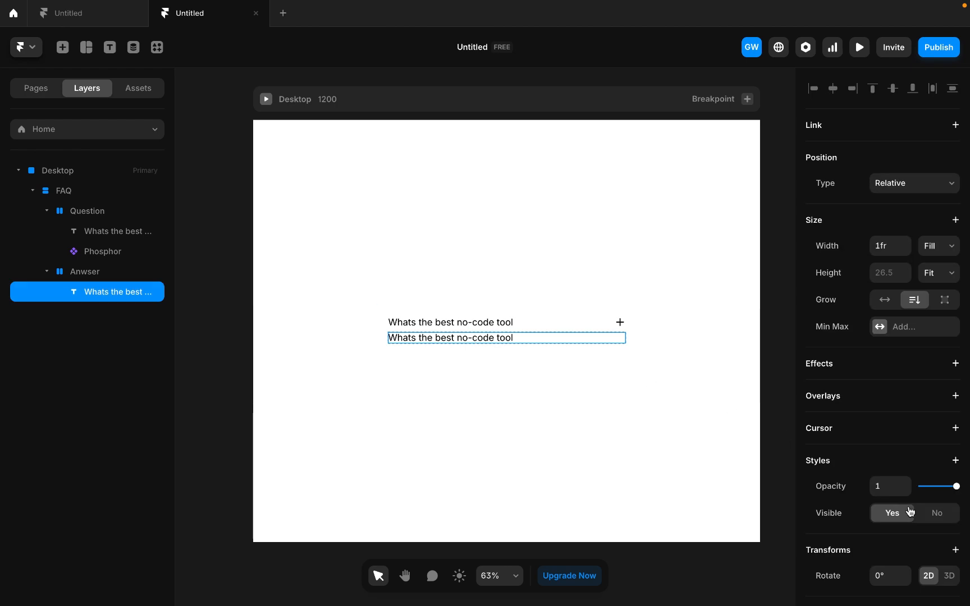
scroll(910, 511, down, 5)
scroll(910, 511, down, 3)
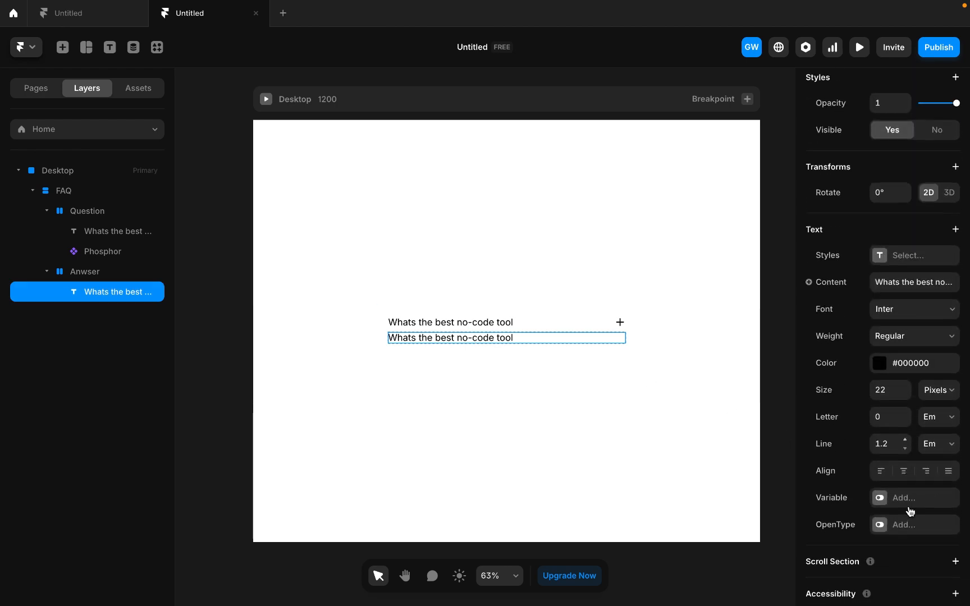
click(905, 393)
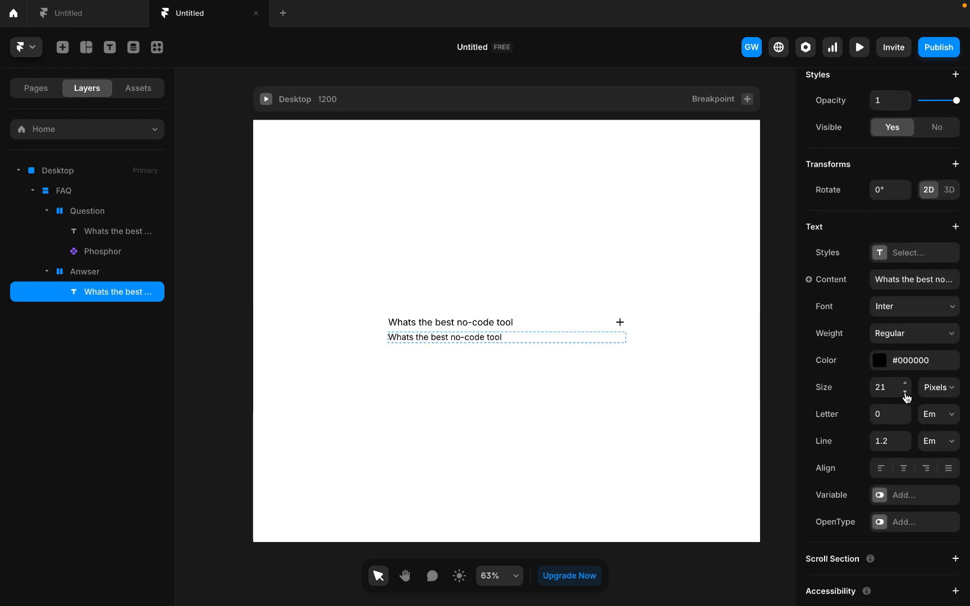
click(905, 393)
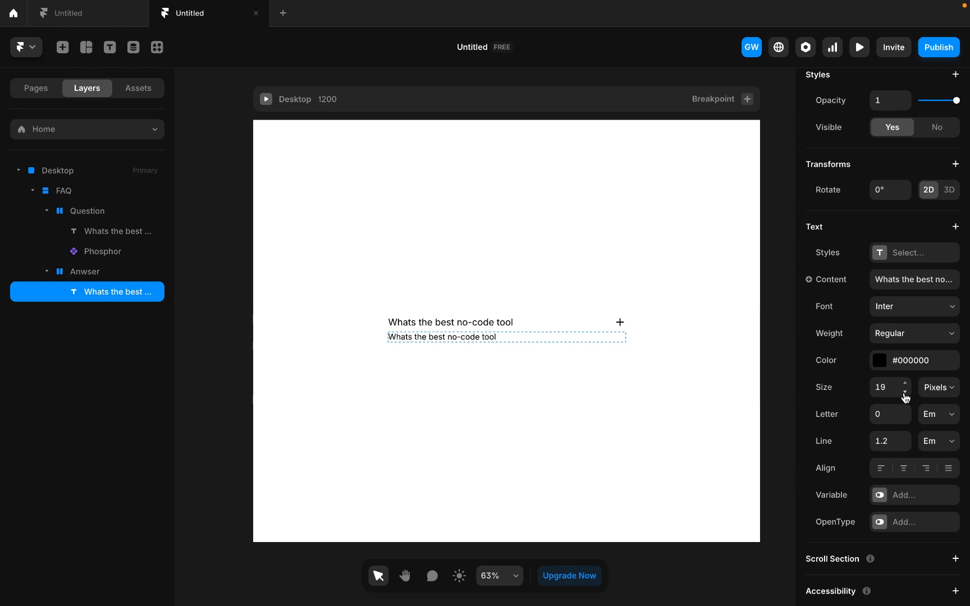
click(904, 382)
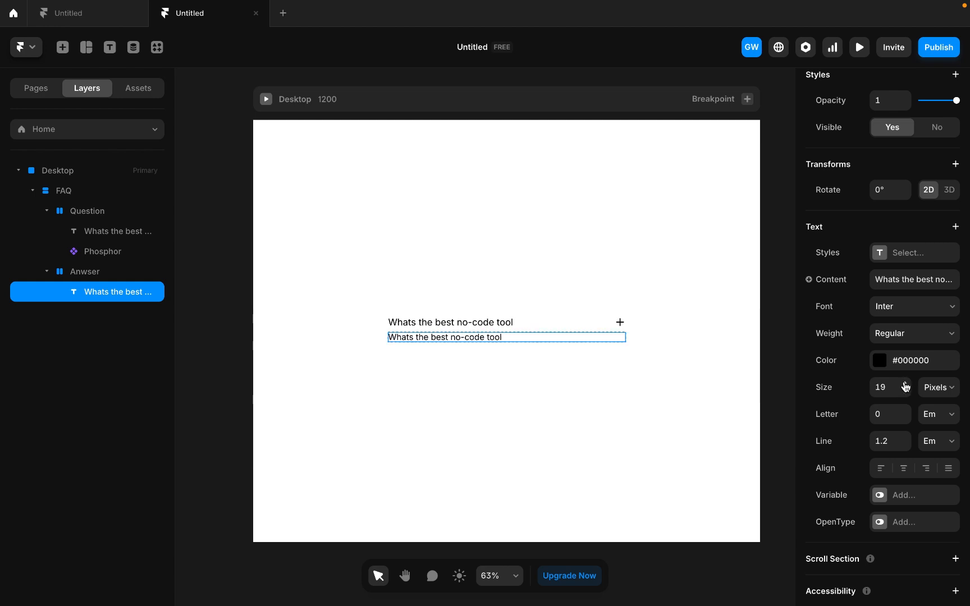
click(890, 340)
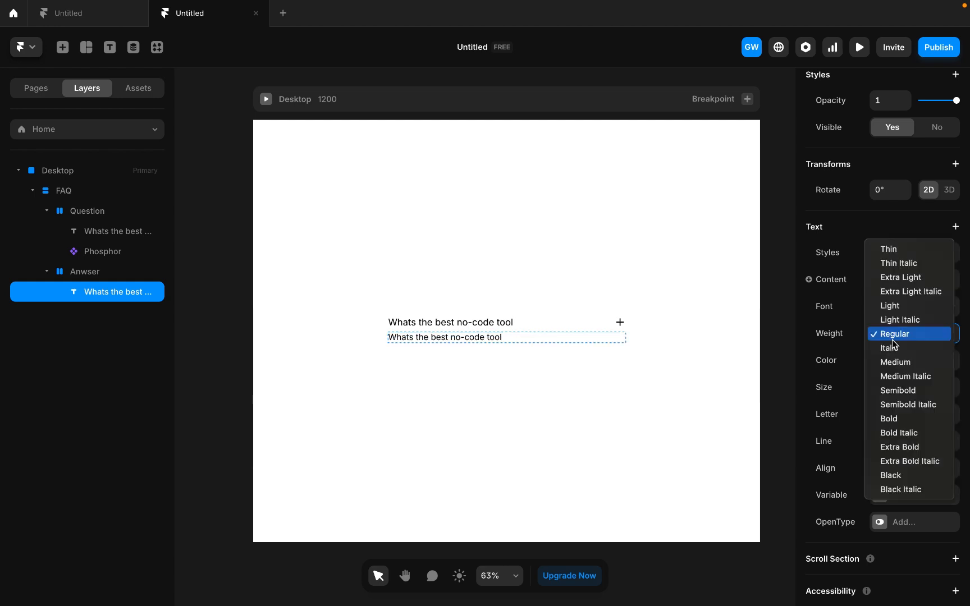
click(858, 395)
- Lower the opacity of the Anwser text's #000000 colour to 67%
click(876, 364)
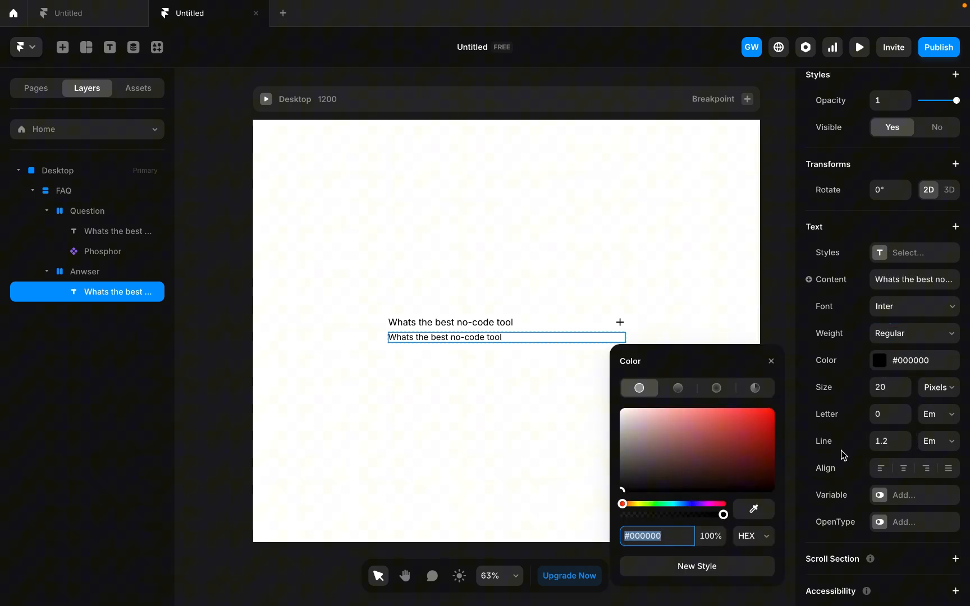
click(711, 536)
key(Down)
key(shift+Down)
key(shift+Down)
key(shift+Down)
key(Down)
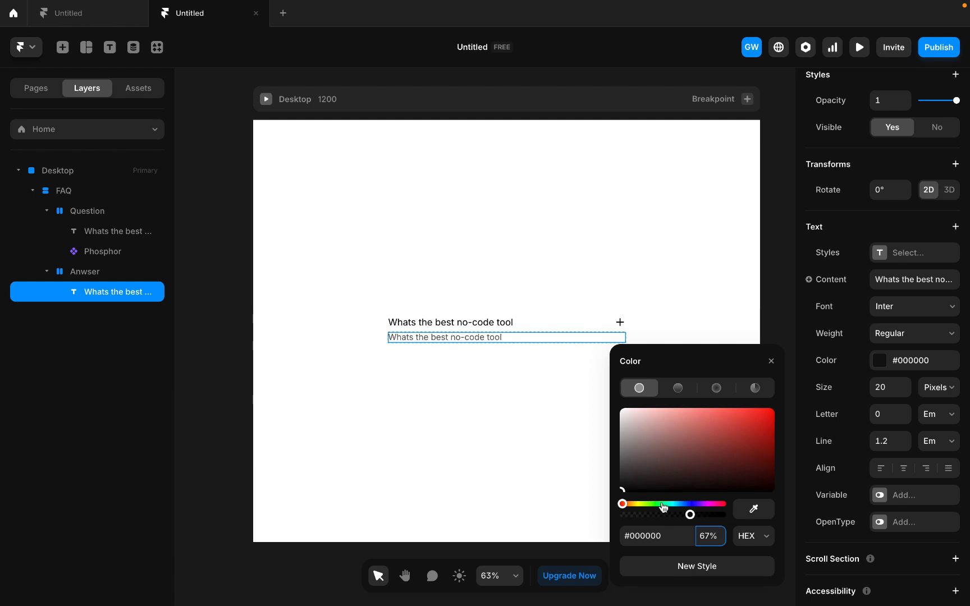
click(505, 446)
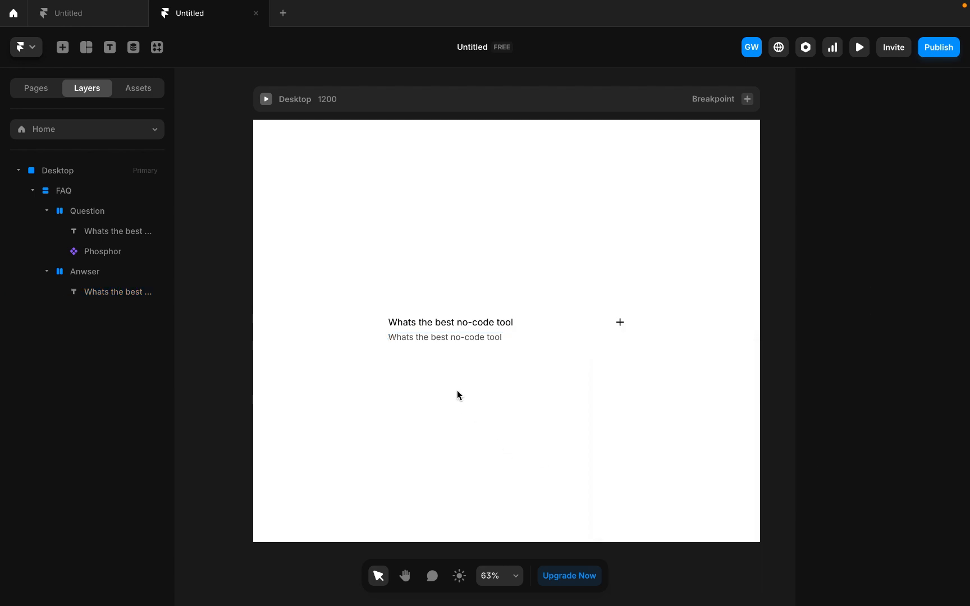
- Add a solid #222222 border to the FAQ stack and lower the border colour's opacity to 62%
click(598, 345)
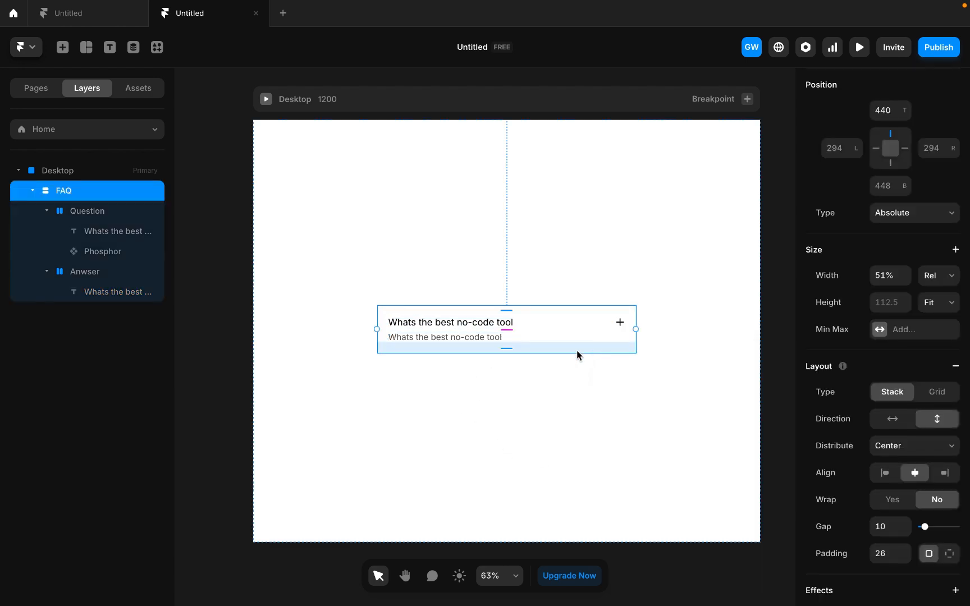
scroll(866, 450, down, 6)
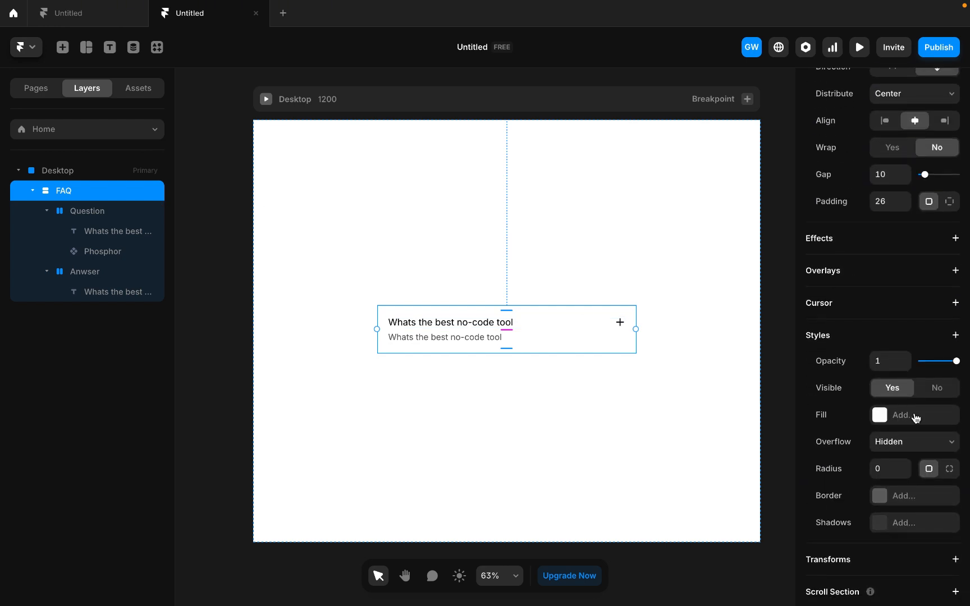
scroll(900, 501, down, 2)
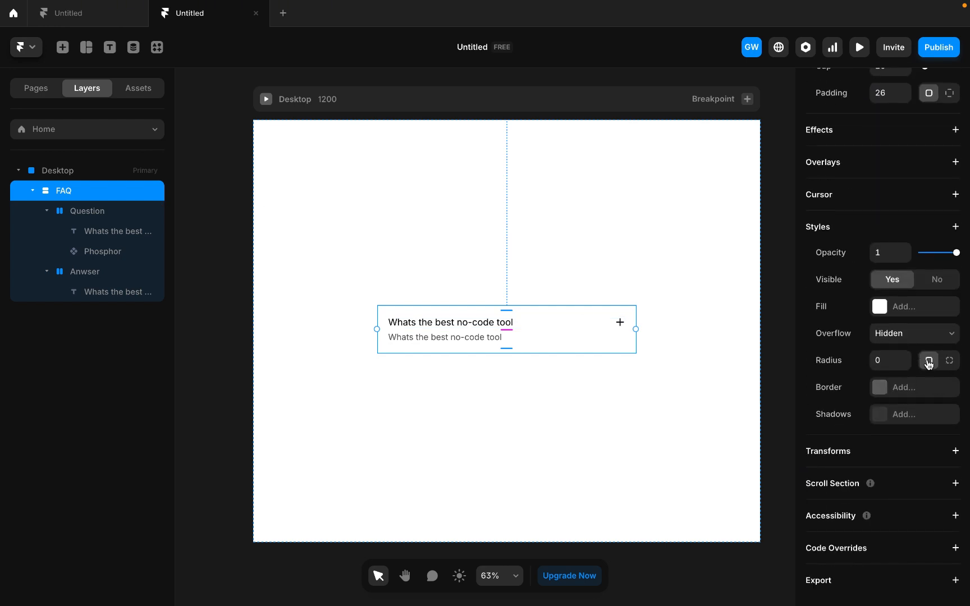
click(879, 388)
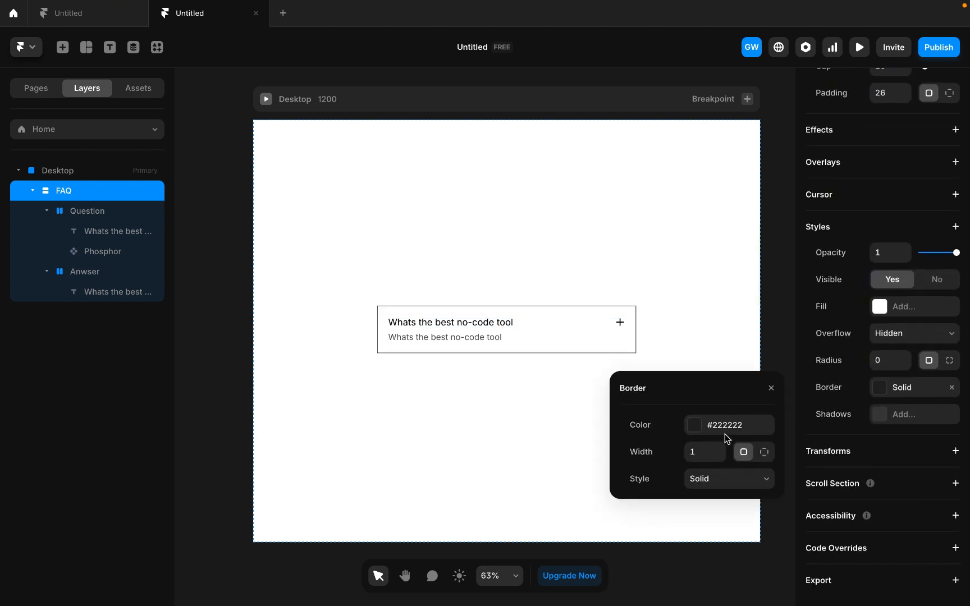
click(694, 427)
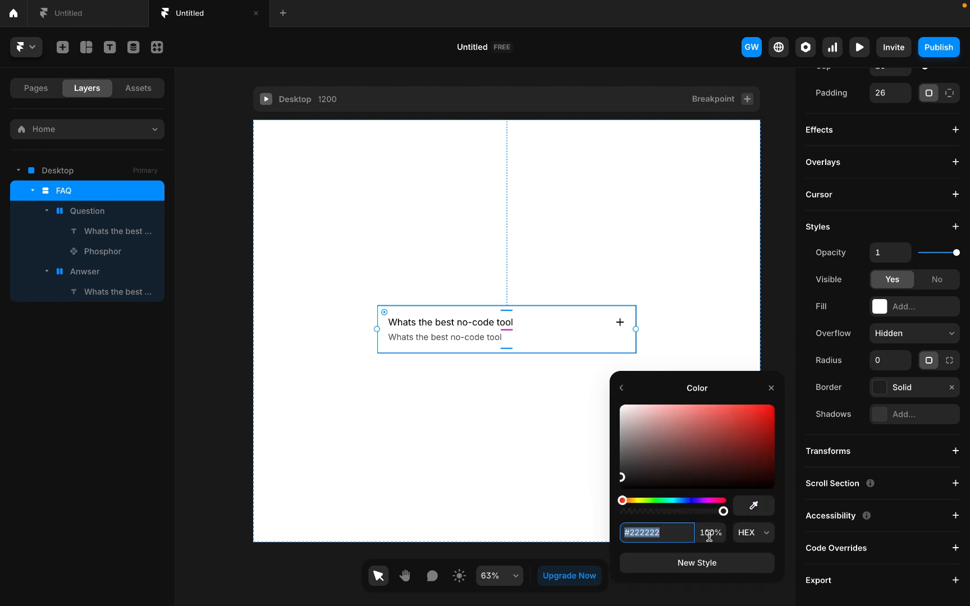
click(709, 533)
text(99)
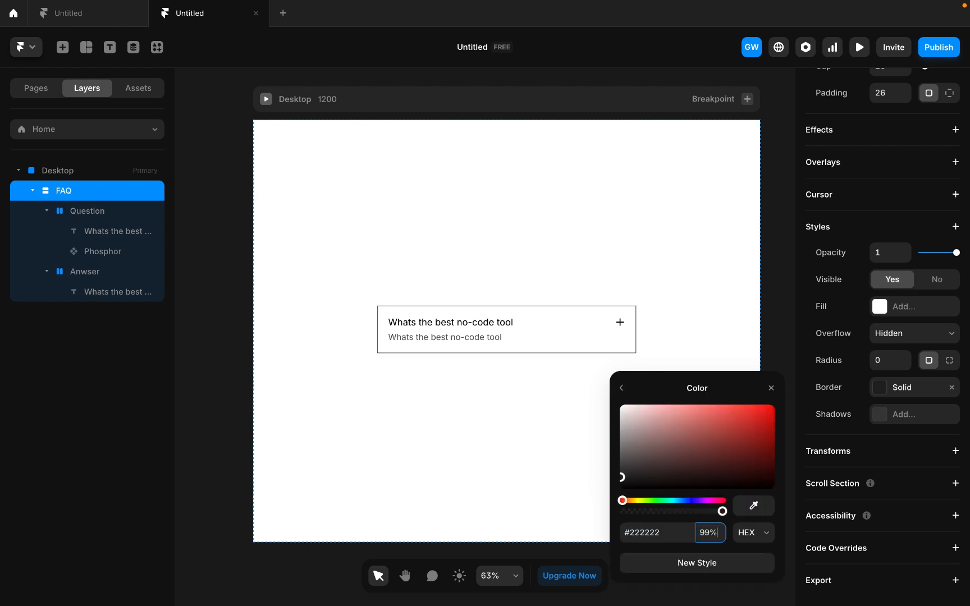
key(Down)
key(Down)
key(Down)
key(Down)
key(Down)
key(Down)
key(Down)
key(Down)
key(Down)
key(Down)
key(Down)
key(Down)
key(Down)
key(Down)
key(Down)
key(Down)
key(Down)
key(Down)
key(Down)
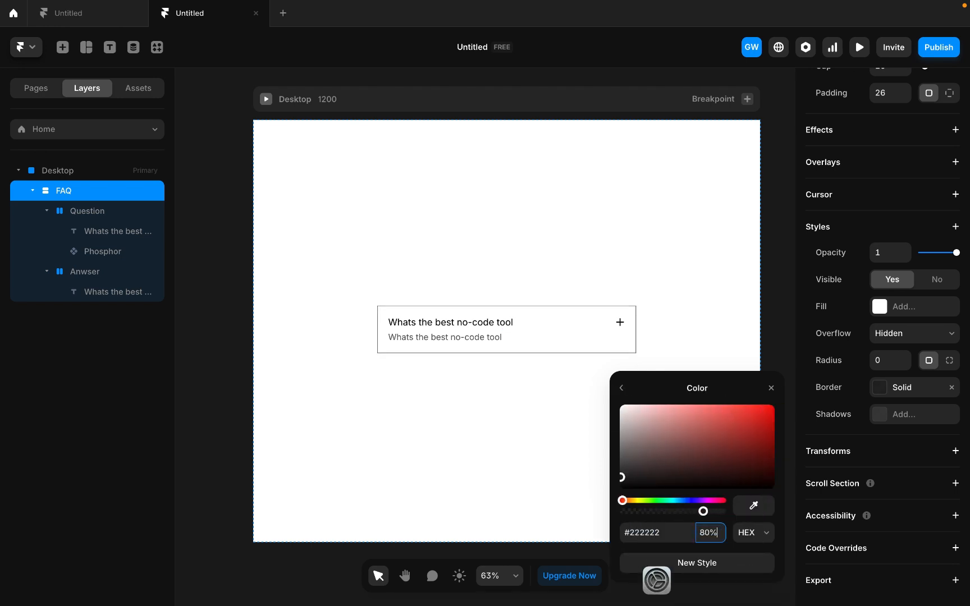
key(Down)
key(Down)
key(Down)
key(Down)
key(Down)
key(Down)
key(Down)
key(Down)
key(Down)
key(Down)
key(Down)
key(Down)
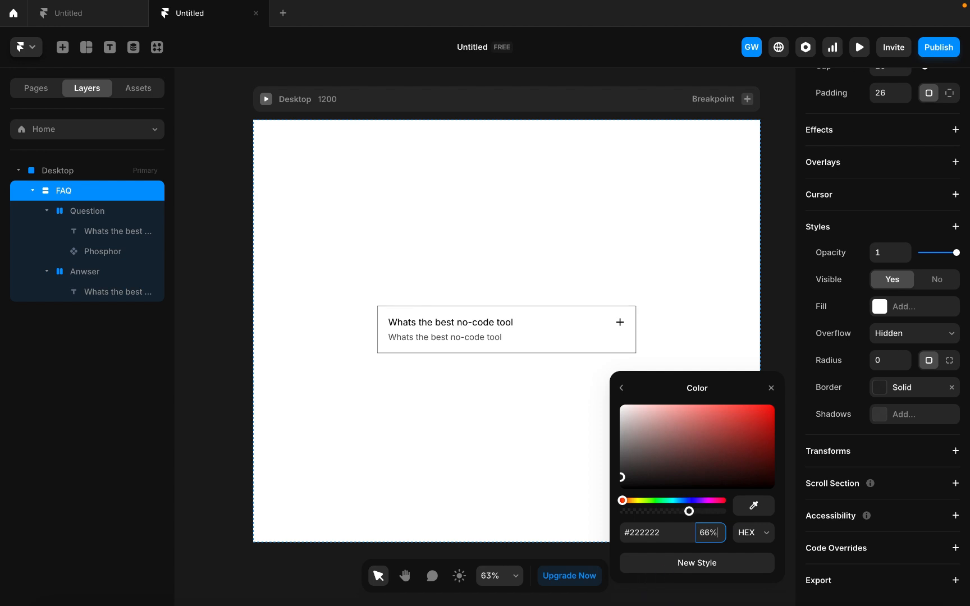
- Set the corner radius of the FAQ stack to 16
click(888, 362)
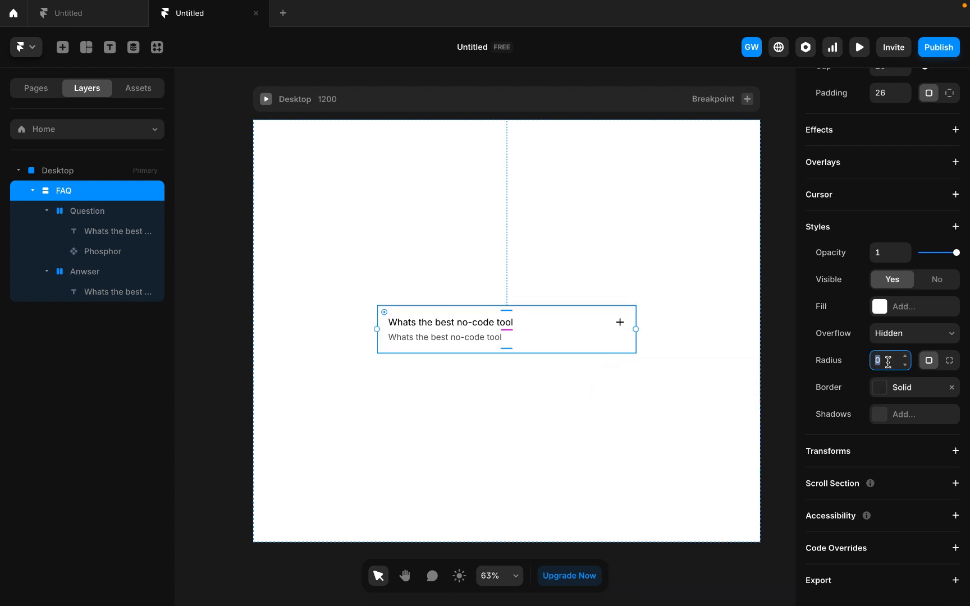
click(679, 392)
click(380, 329)
scroll(380, 329, up, 5)
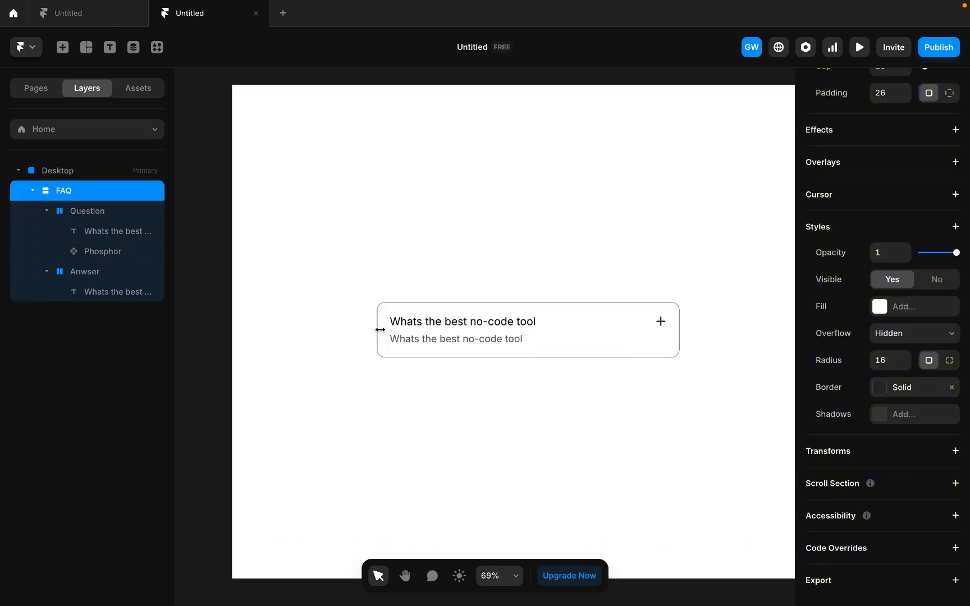
scroll(379, 329, down, 4)
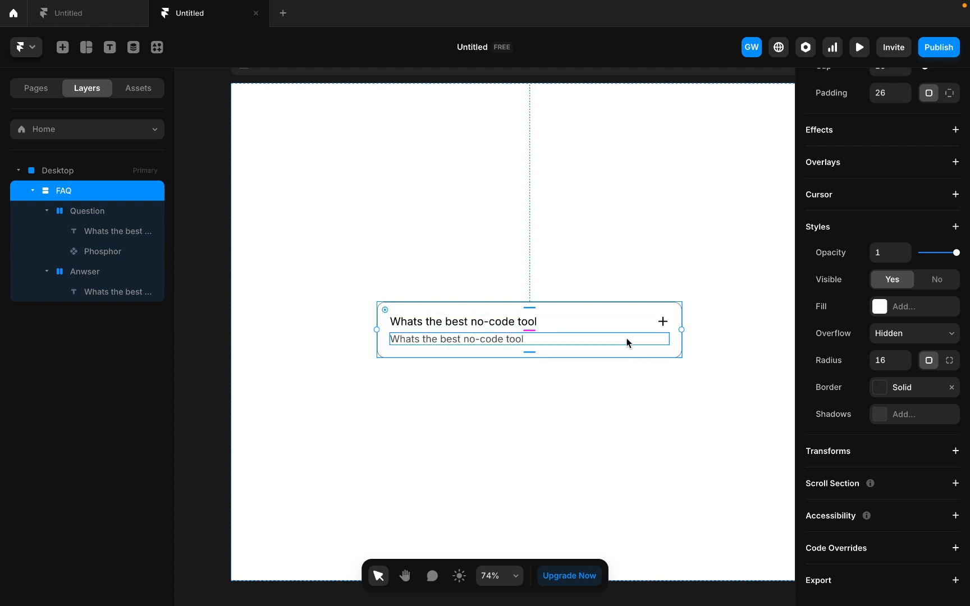
- Create a component named FAQ from the whole FAQ stack
right_click(628, 342)
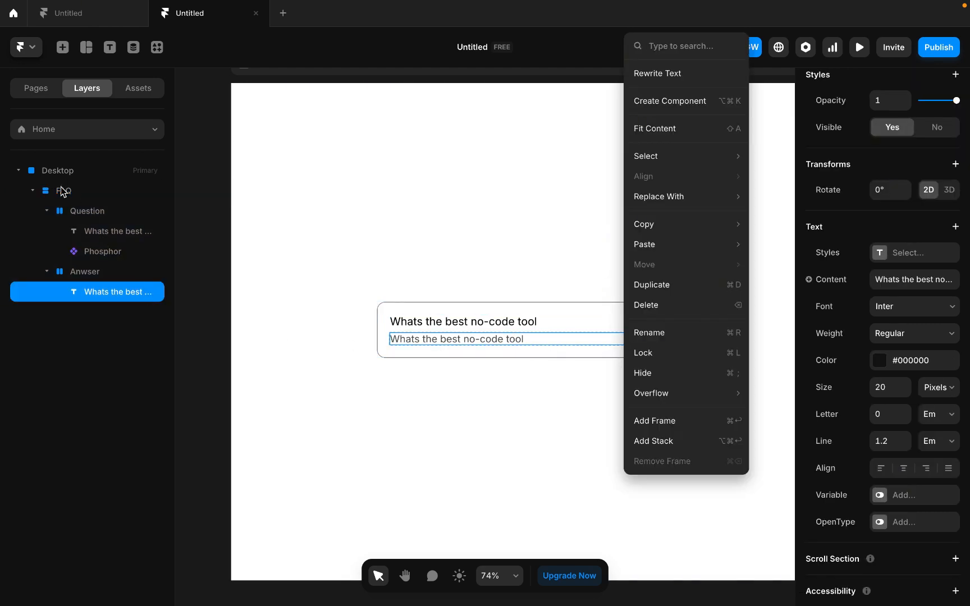
key(Escape)
click(83, 197)
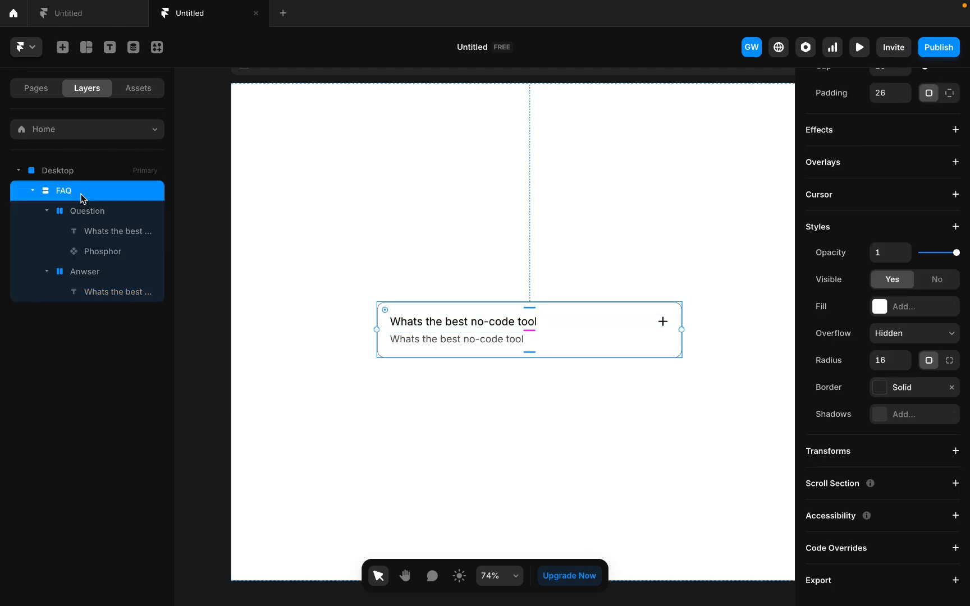
right_click(78, 191)
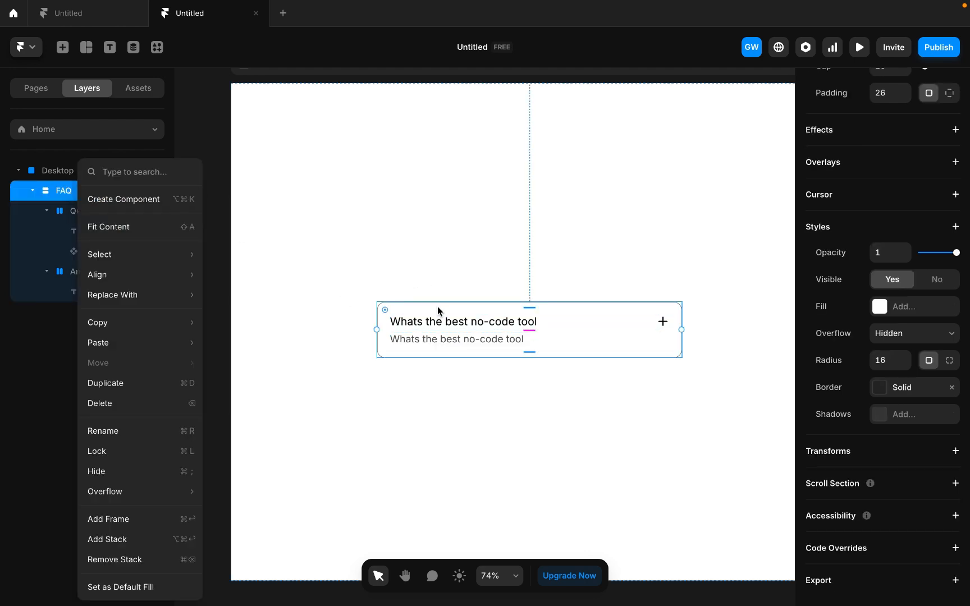
click(143, 199)
click(514, 372)
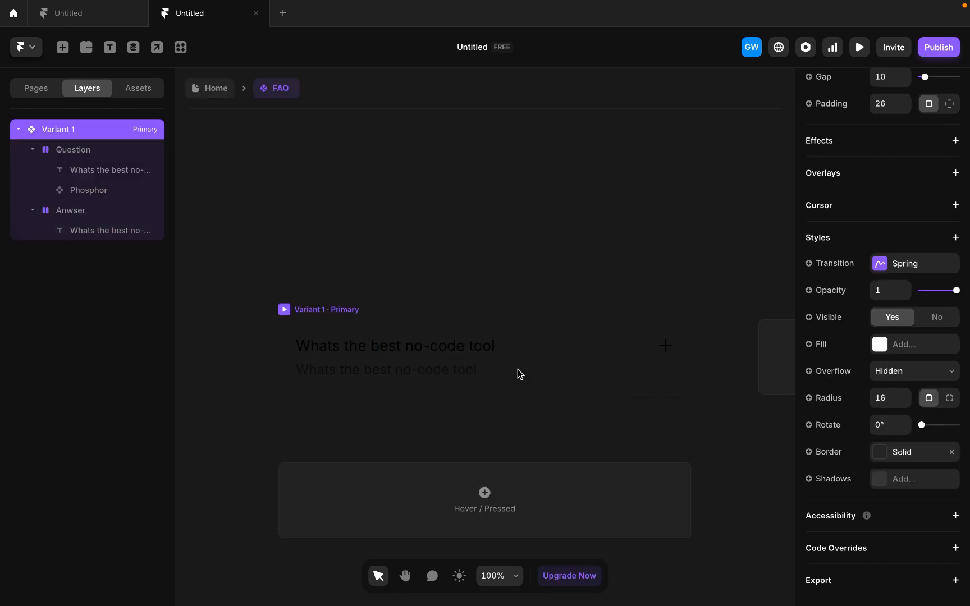
- Give the component's primary variant a #FFFFFF fill
click(896, 343)
click(354, 232)
click(320, 314)
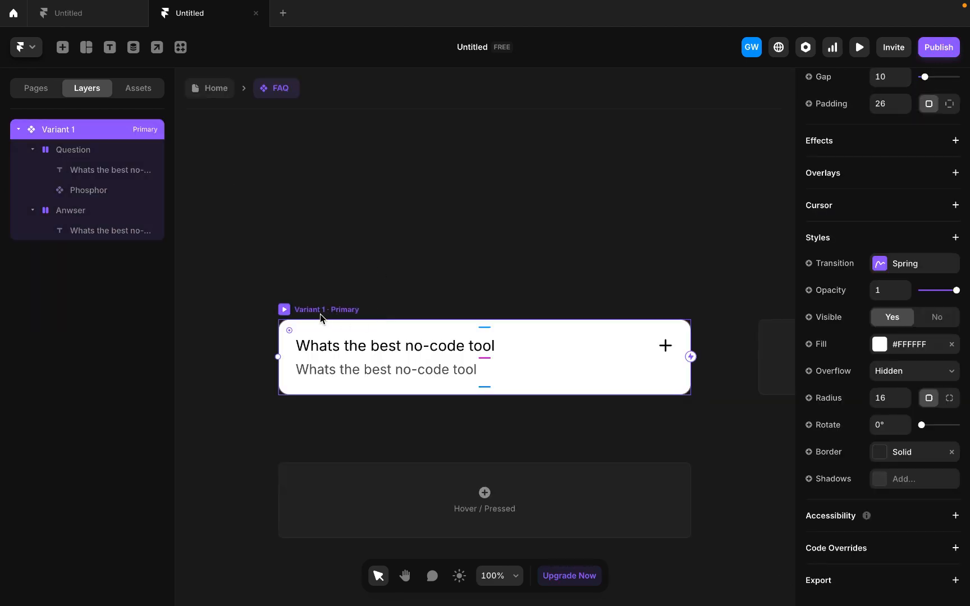
- Add a second variant to the FAQ component beside the primary one
ctrl+scroll(643, 375, down, 2)
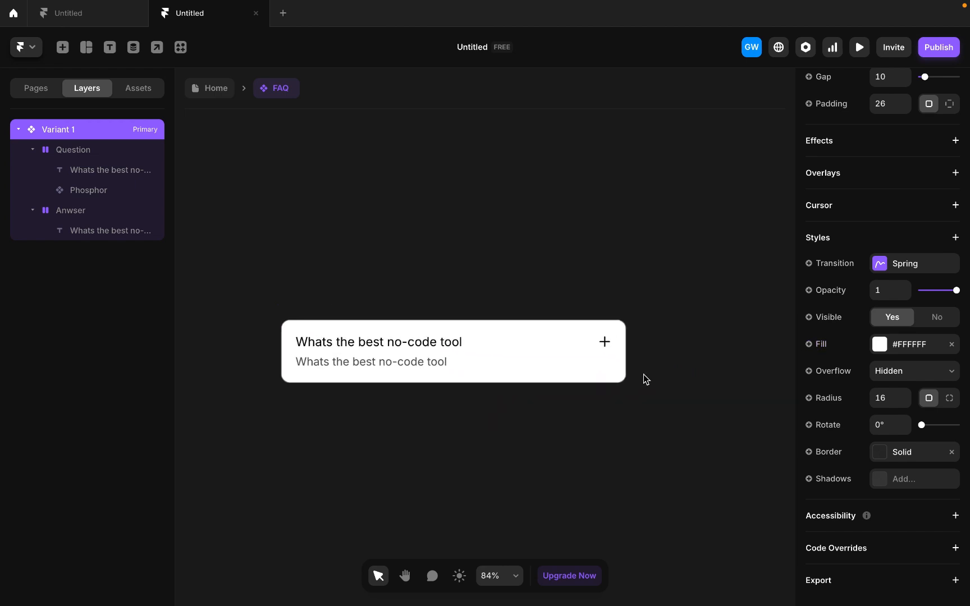
scroll(703, 341, right, 2)
click(725, 363)
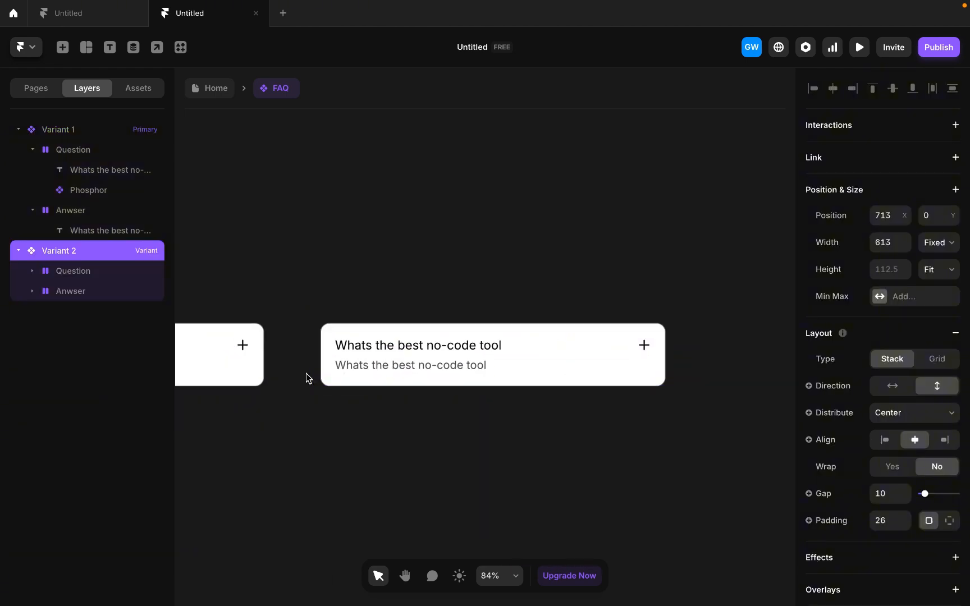
- Rename the primary variant of the FAQ component as Closed
scroll(305, 374, left, 5)
click(288, 339)
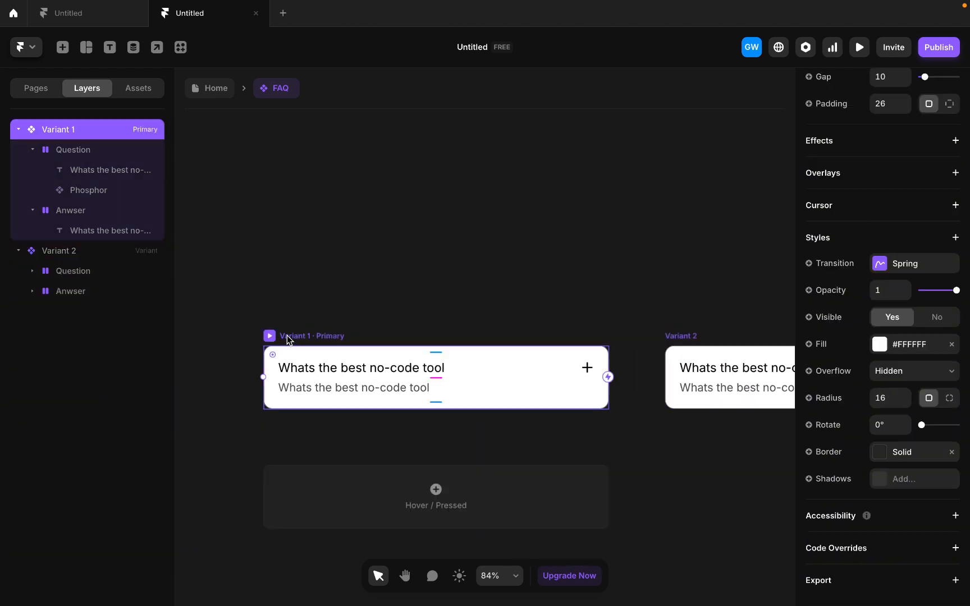
double_click(57, 129)
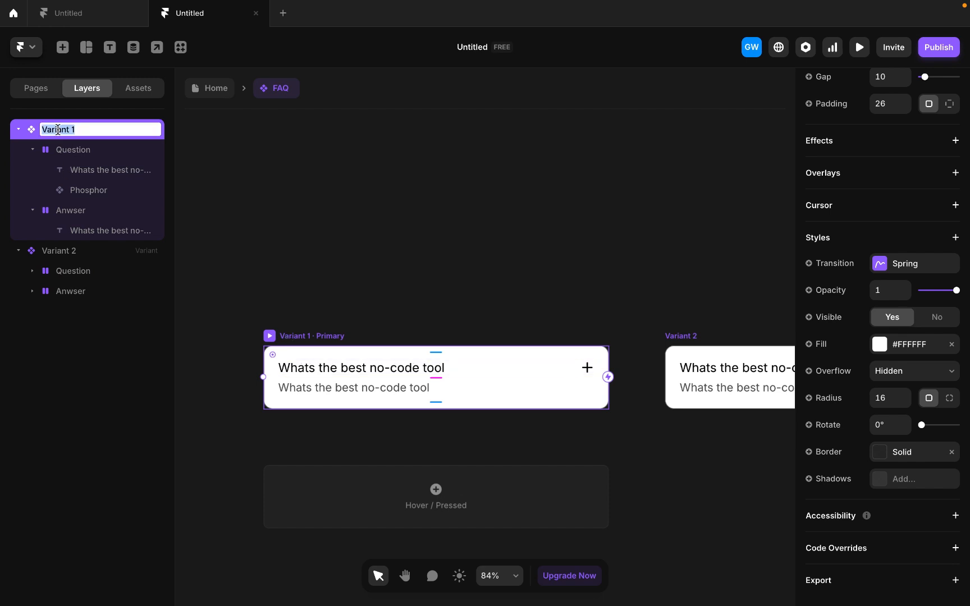
text(Closed)
- Rename the second variant of the FAQ component as Open
click(689, 331)
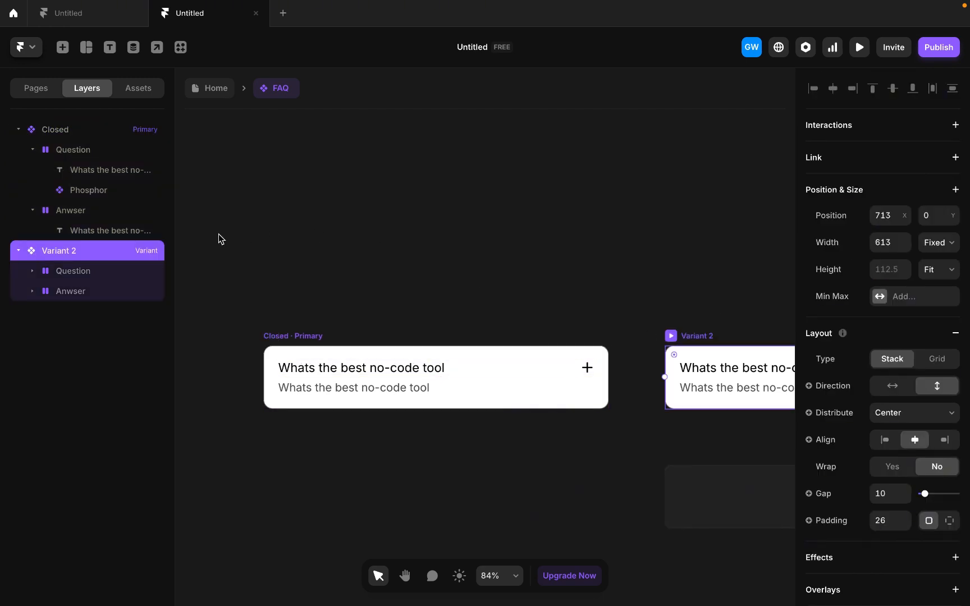
double_click(69, 251)
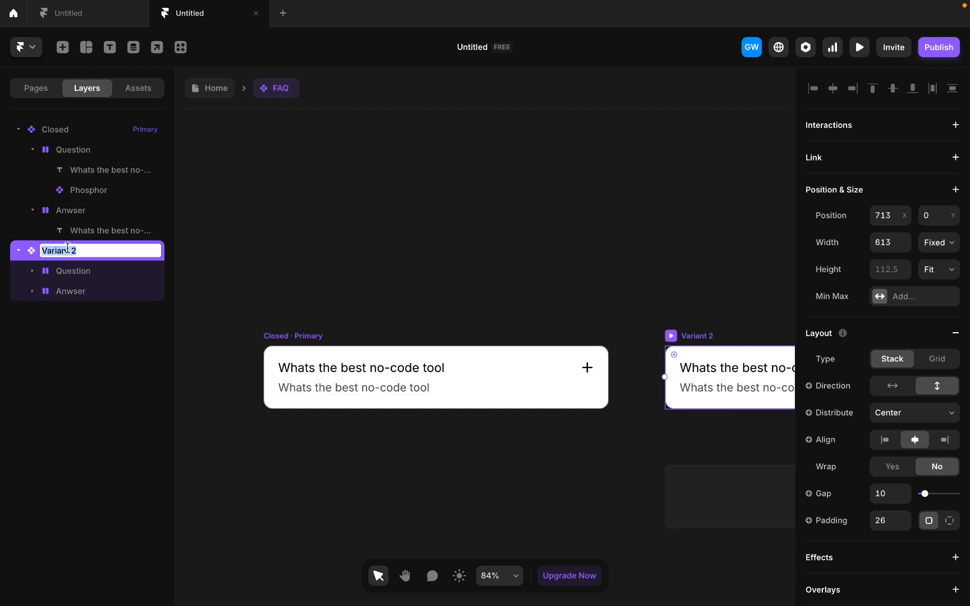
text(Open)
key(Return)
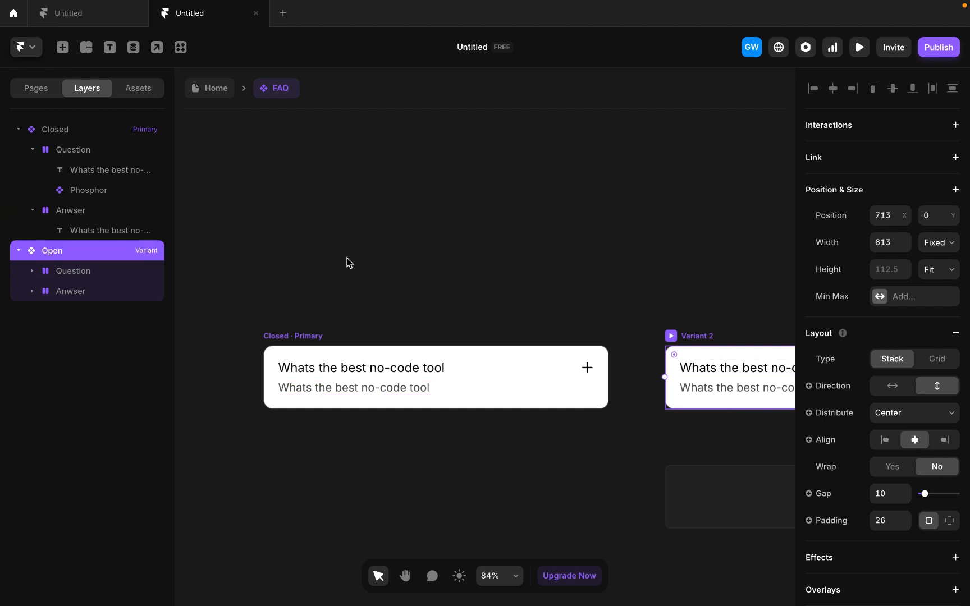
click(362, 272)
- Set the Closed variant's Anwser stack to End distribution and vertical direction
click(304, 341)
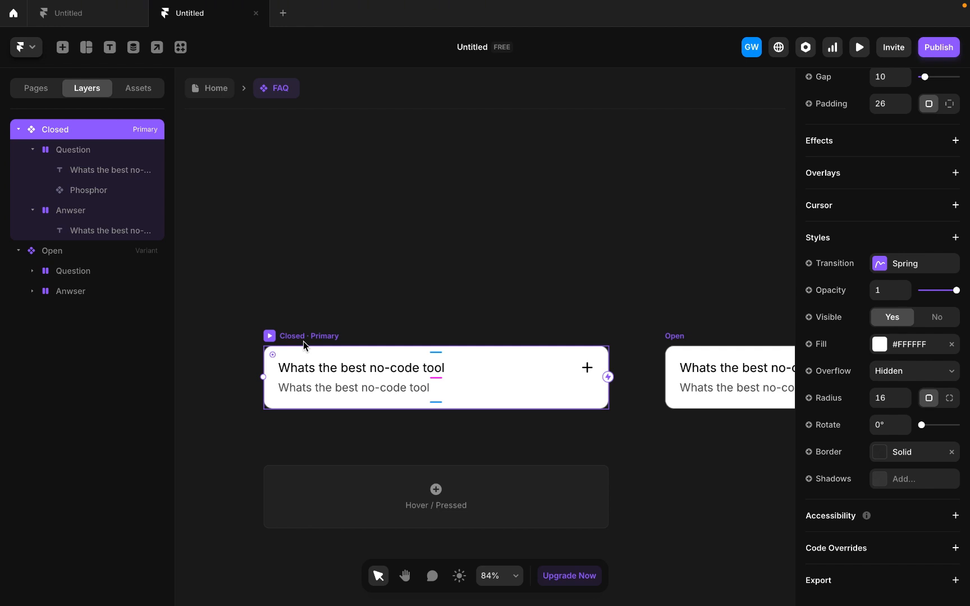
click(329, 387)
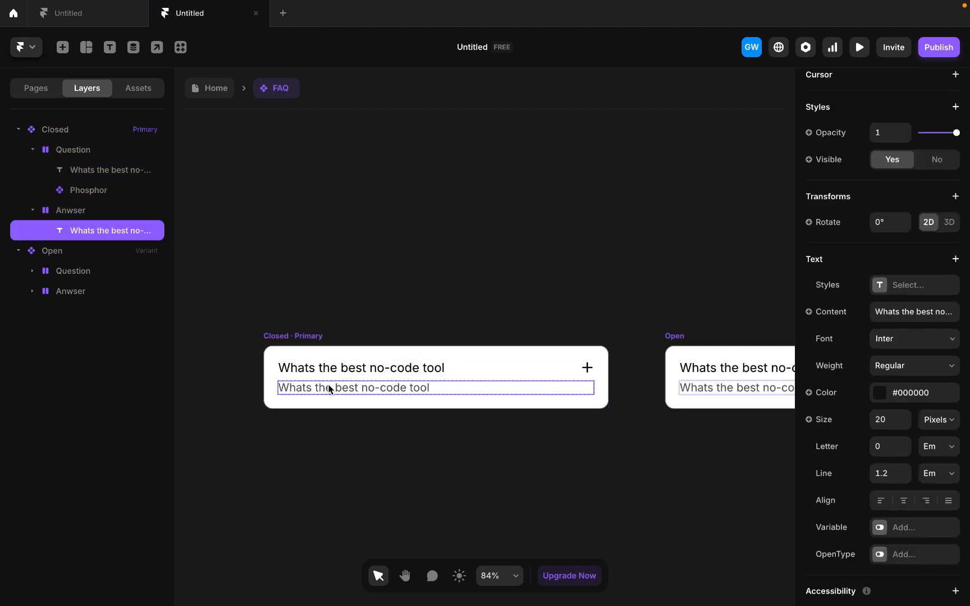
click(95, 212)
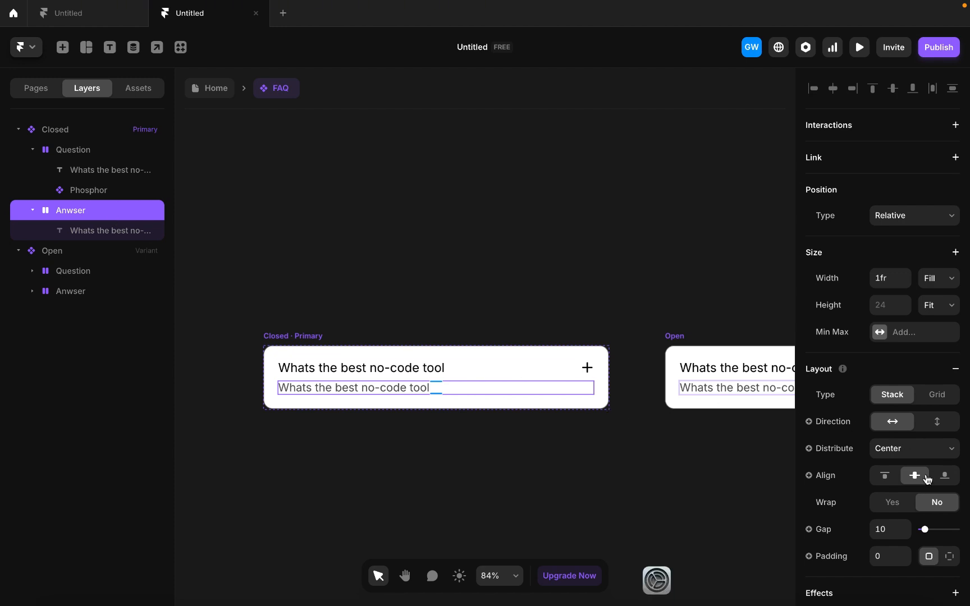
scroll(909, 497, down, 5)
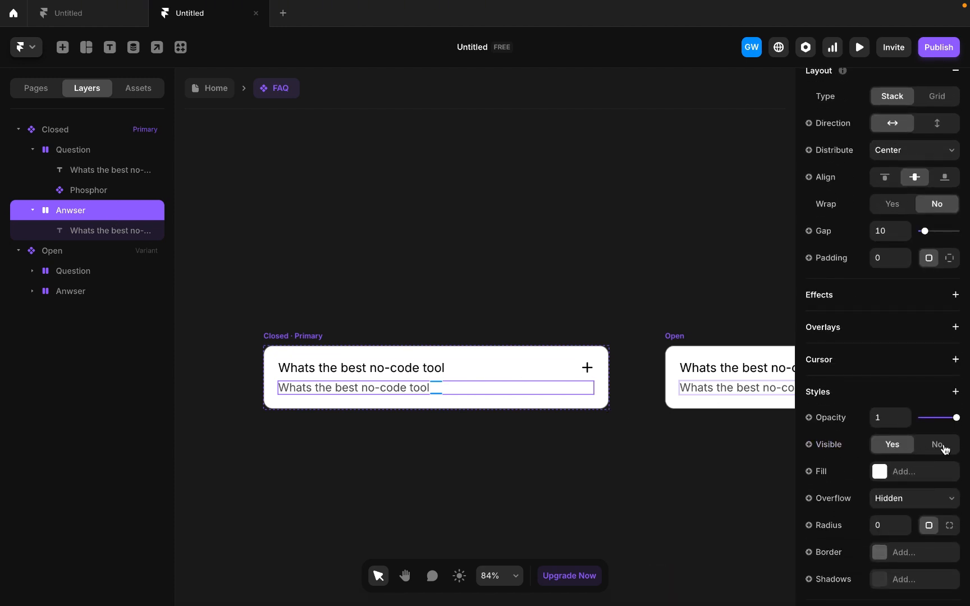
scroll(847, 342, up, 5)
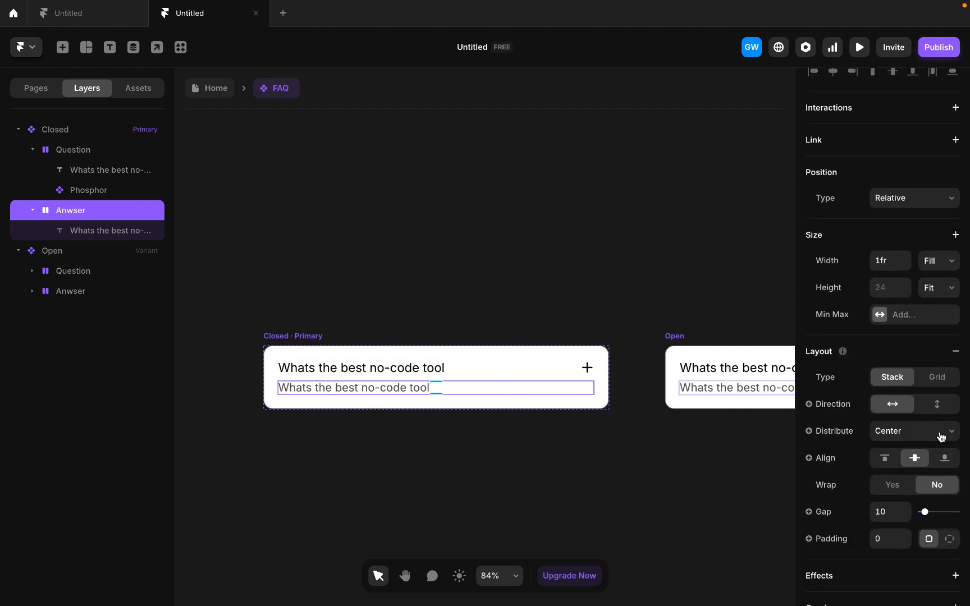
click(939, 432)
click(909, 445)
click(936, 405)
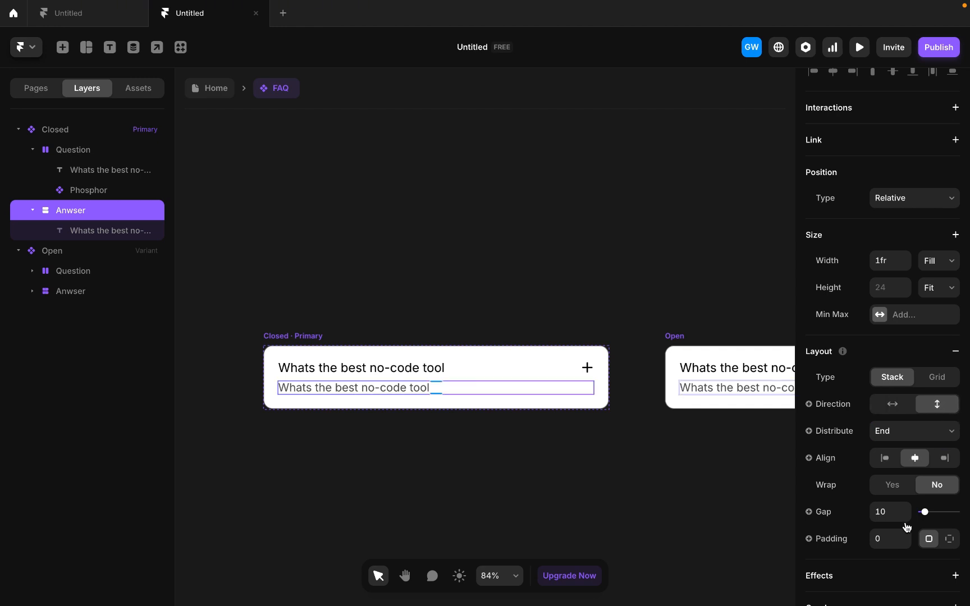
- Set the height of the Anwser stack in the Closed variant to 1px
click(880, 287)
text(1px)
- Reduce the layout gap of the Closed variant to 0
click(295, 340)
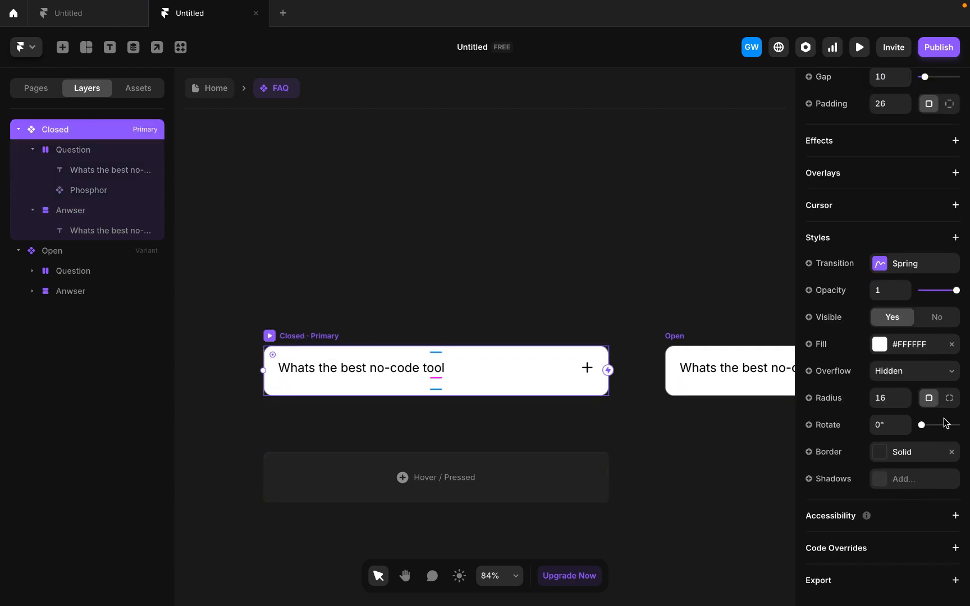
scroll(888, 399, up, 8)
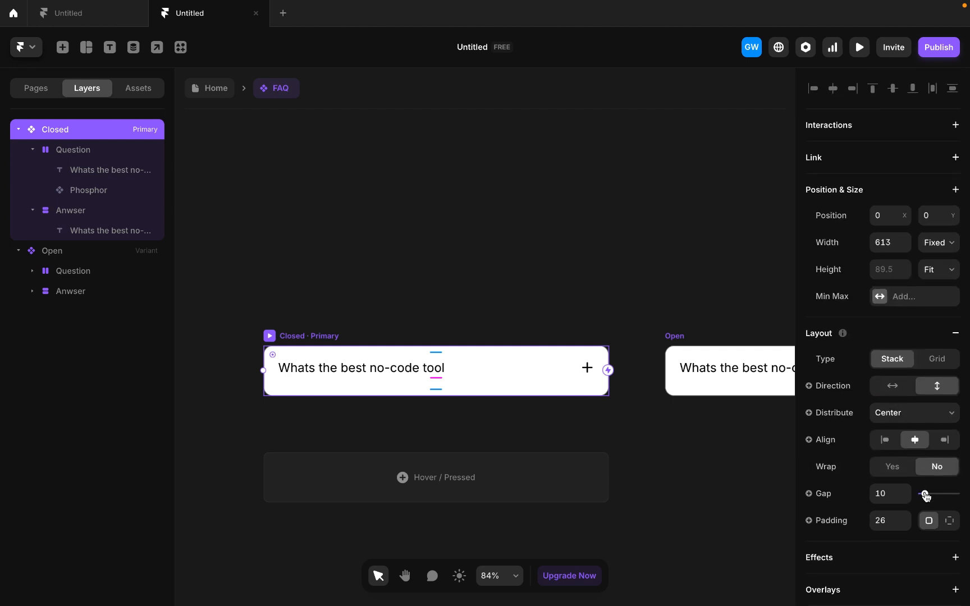
drag(925, 496, 743, 500)
- Set the height of the Anwser stack in the Open variant to Fit Content
scroll(483, 414, right, 5)
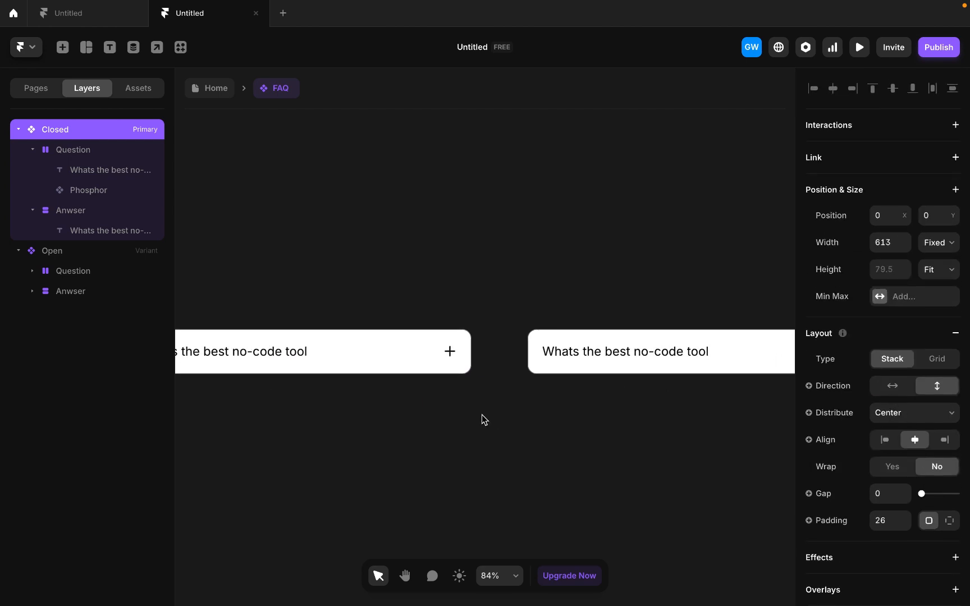
click(539, 322)
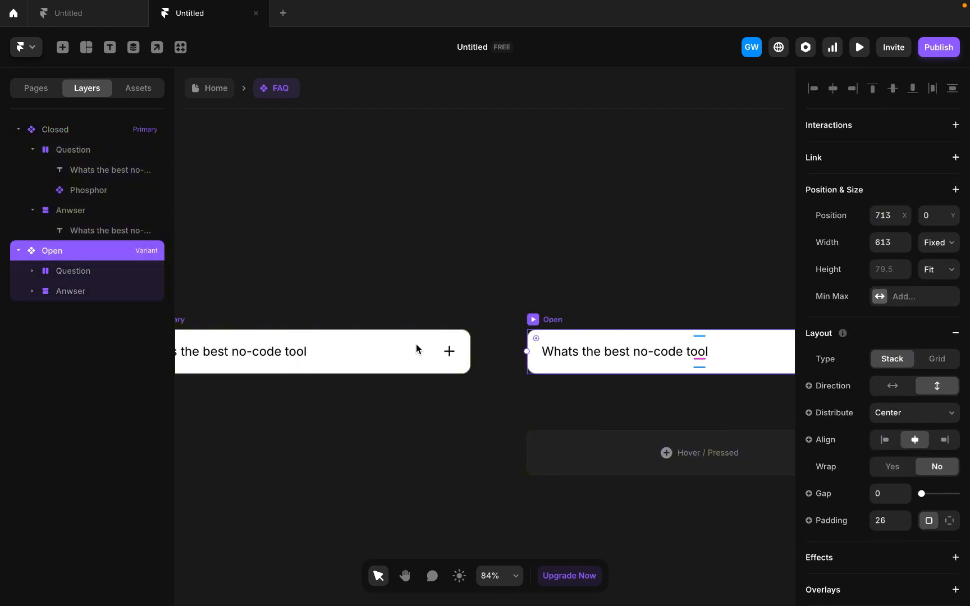
click(62, 291)
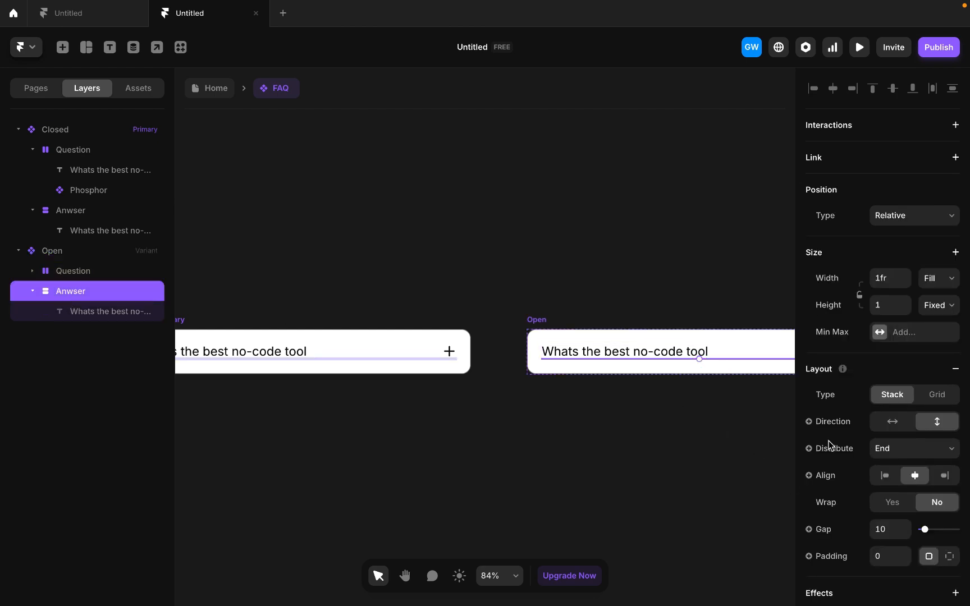
click(936, 306)
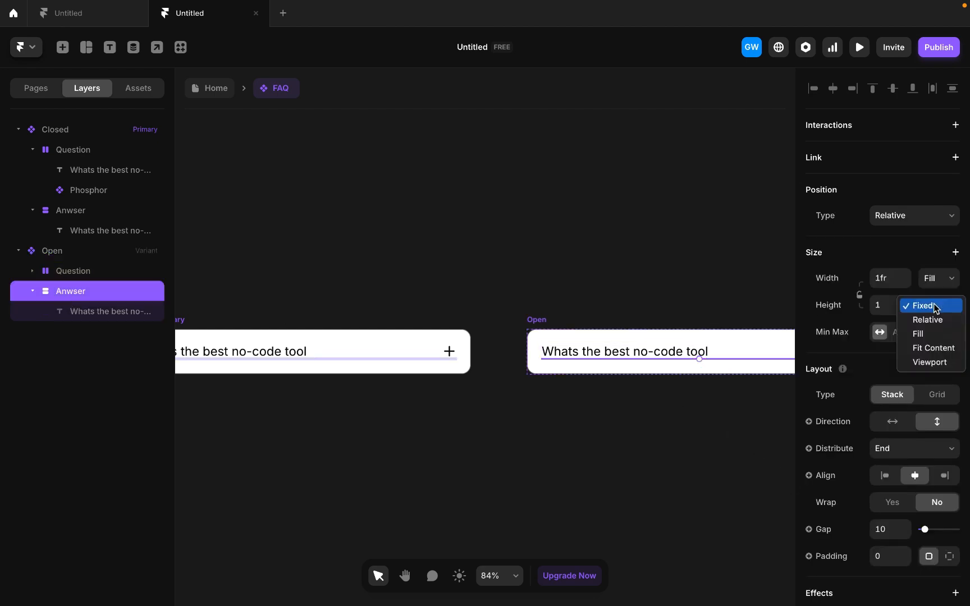
click(932, 348)
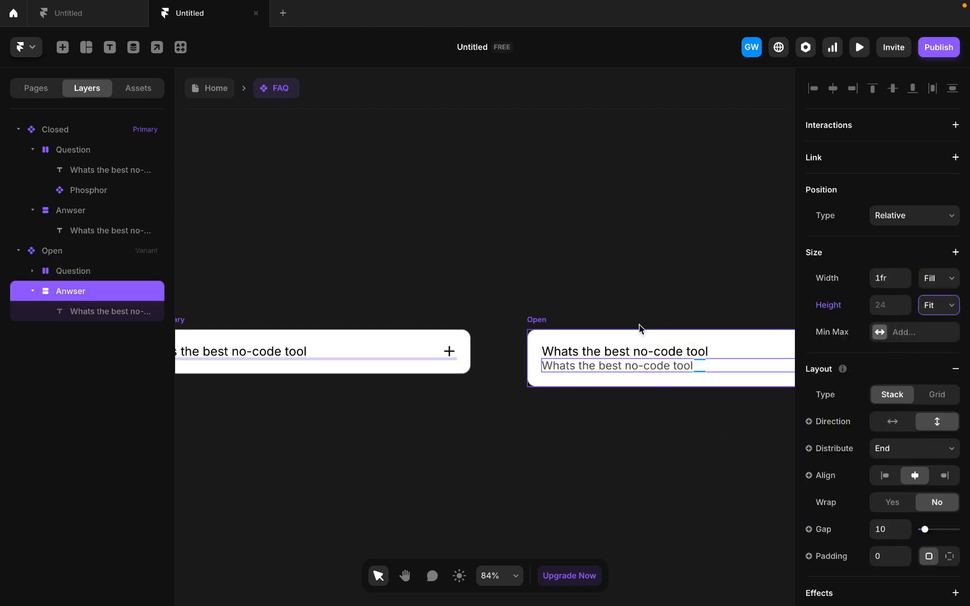
- Set the layout gap of the Open variant to 10
click(545, 321)
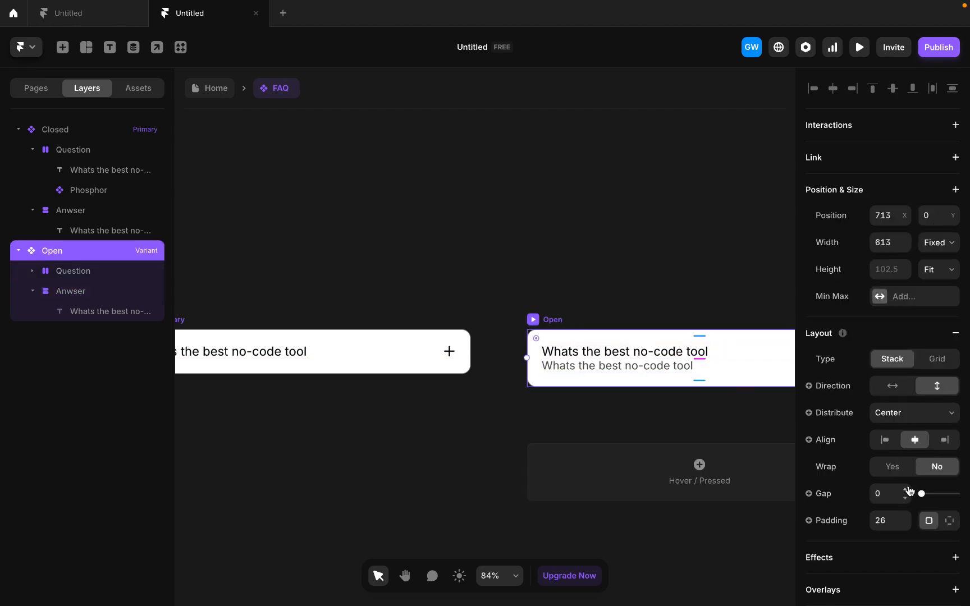
click(881, 491)
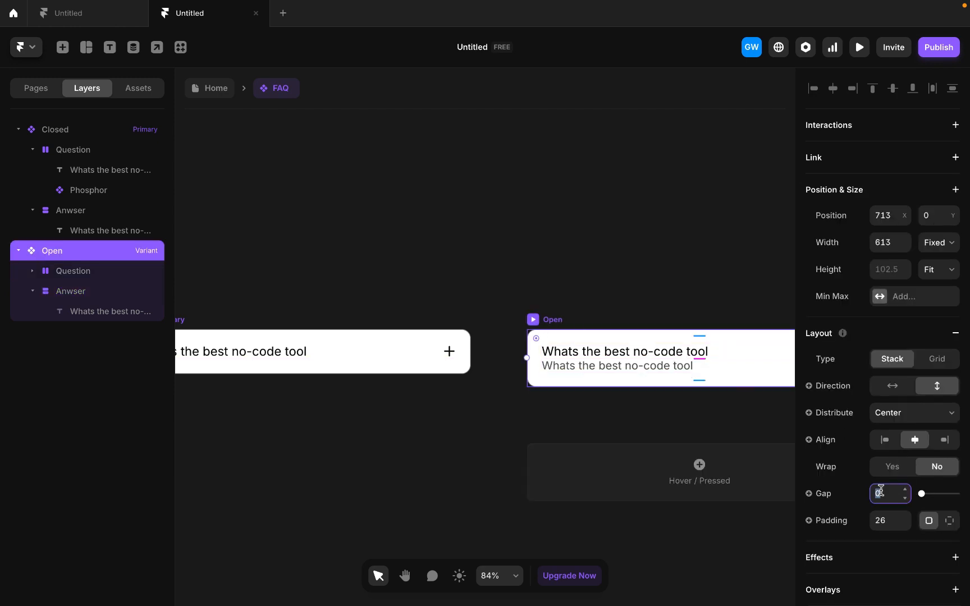
click(474, 420)
- Add a Hover state to the Closed primary variant
scroll(472, 418, down, 3)
scroll(472, 417, left, 2)
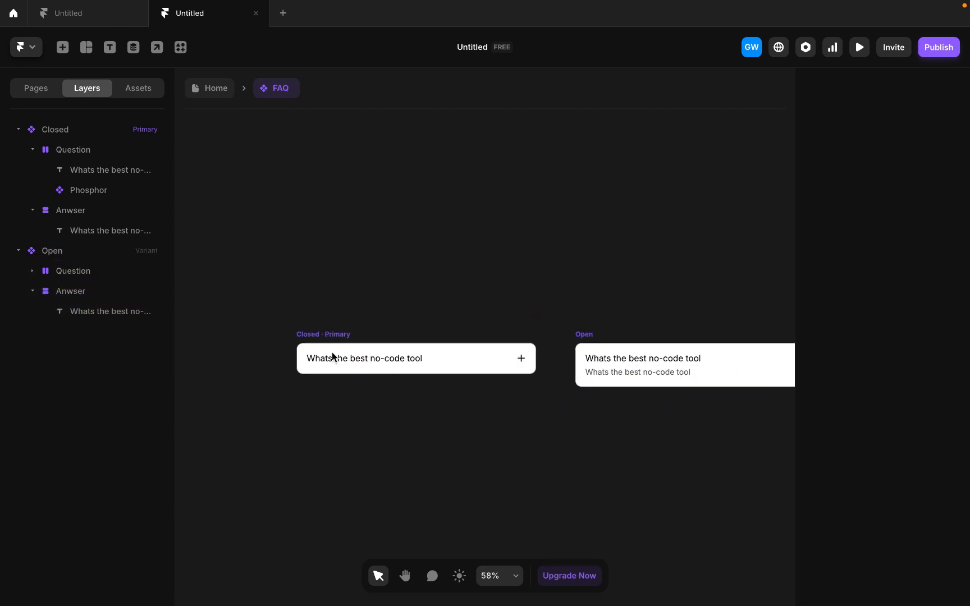
click(325, 336)
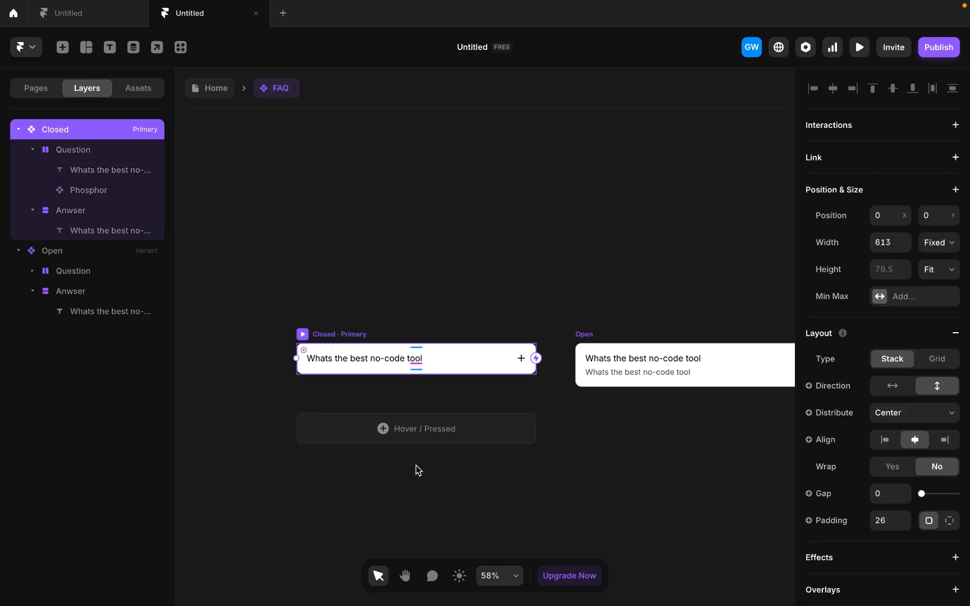
click(387, 432)
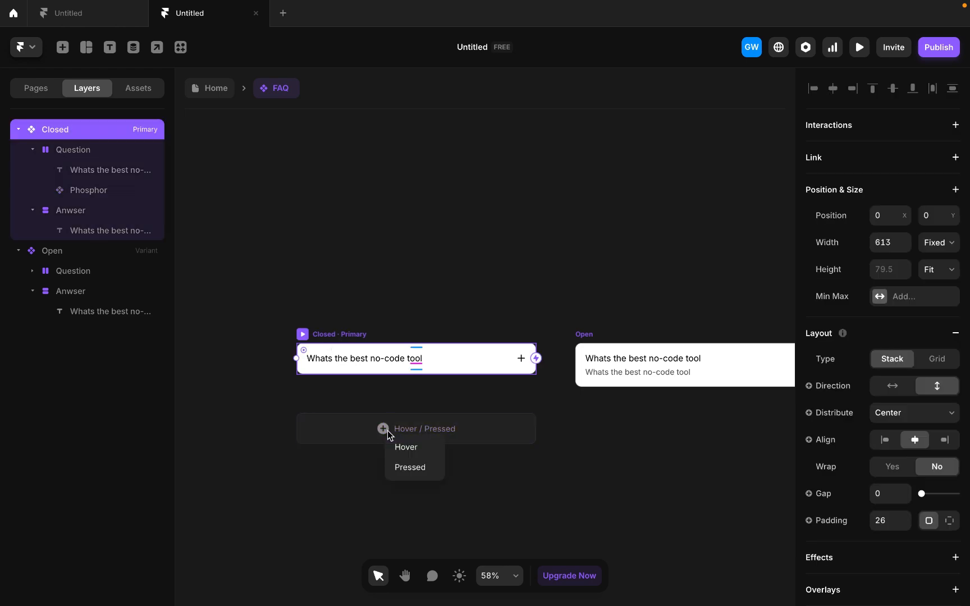
click(407, 448)
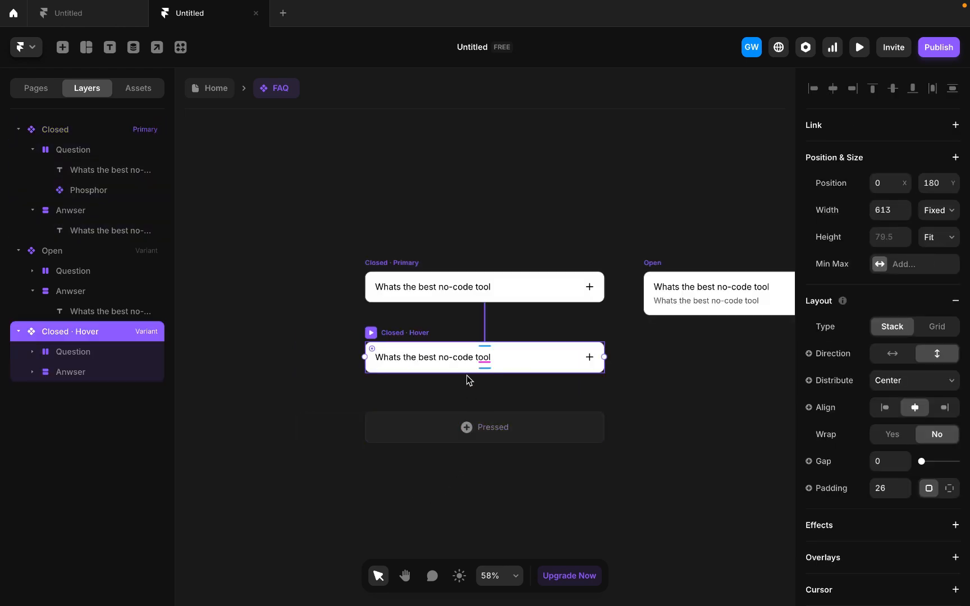
- Change the fill of the Closed hover variant to a dark red, about #A30808
scroll(911, 447, down, 7)
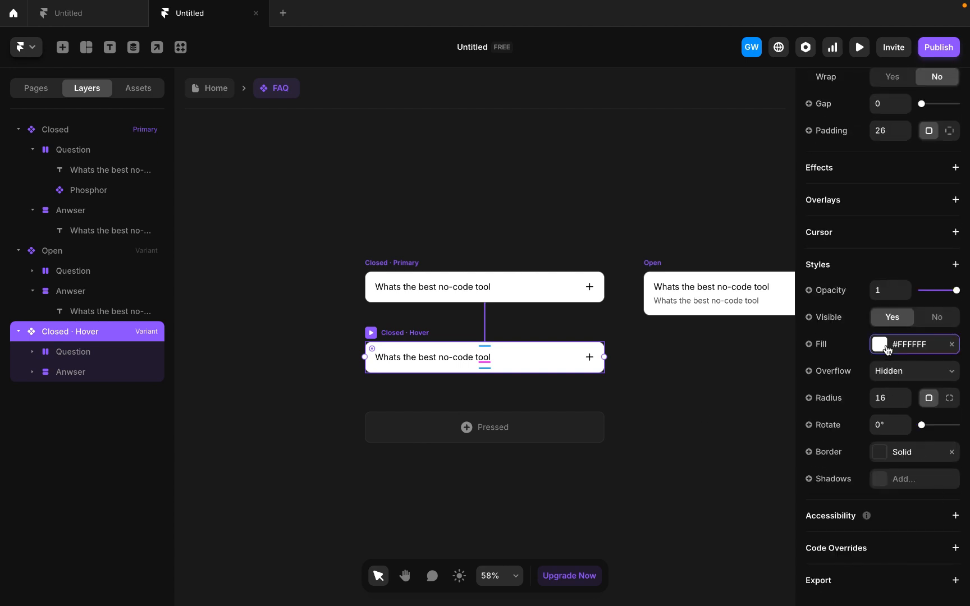
click(880, 344)
drag(725, 461, 767, 424)
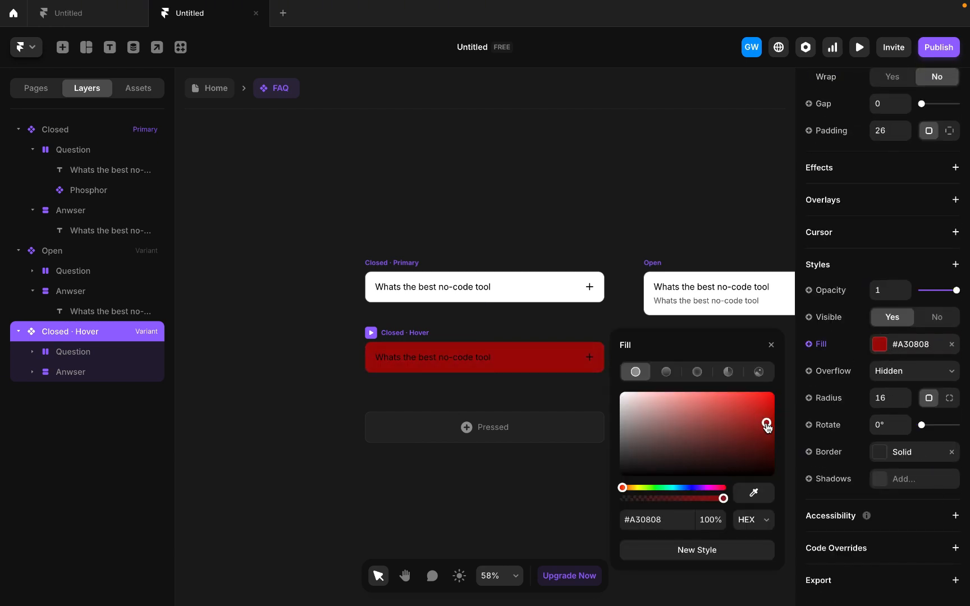
- Set the question text color in the Closed hover variant to white by entering hex ff
click(437, 360)
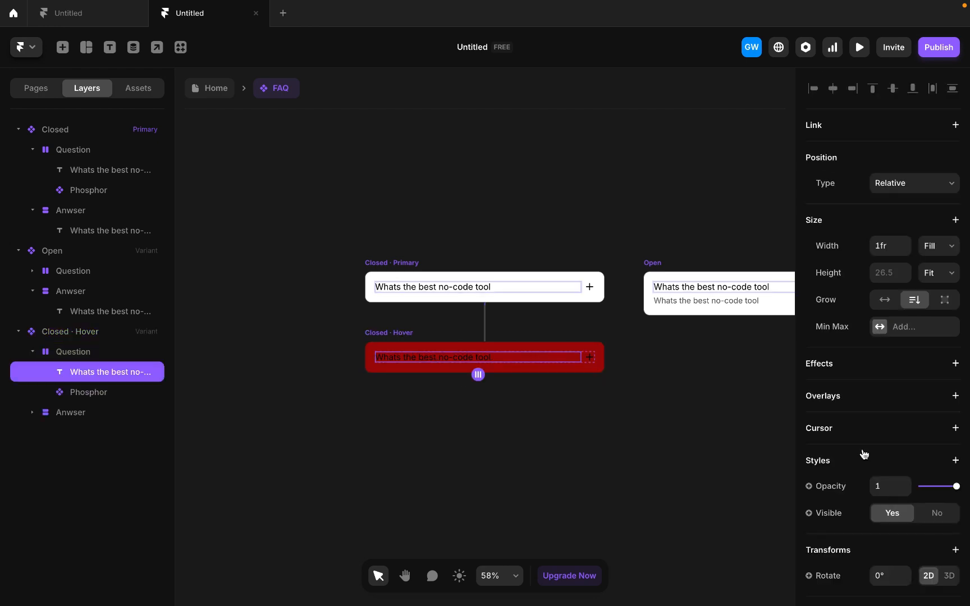
scroll(890, 513, down, 10)
click(904, 291)
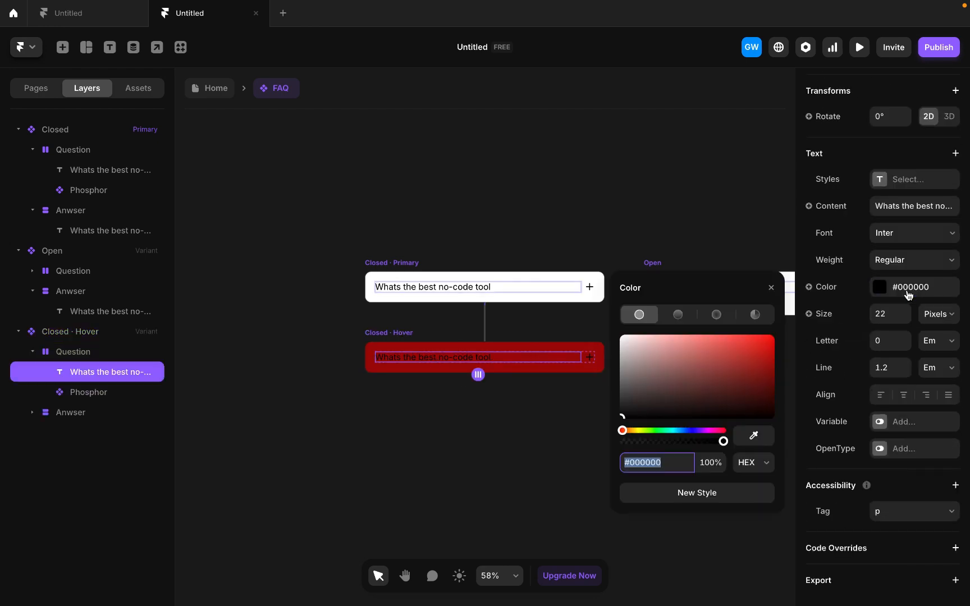
text(fff)
- Set the plus icon's color in the Closed hover variant to white with hex ff
click(589, 358)
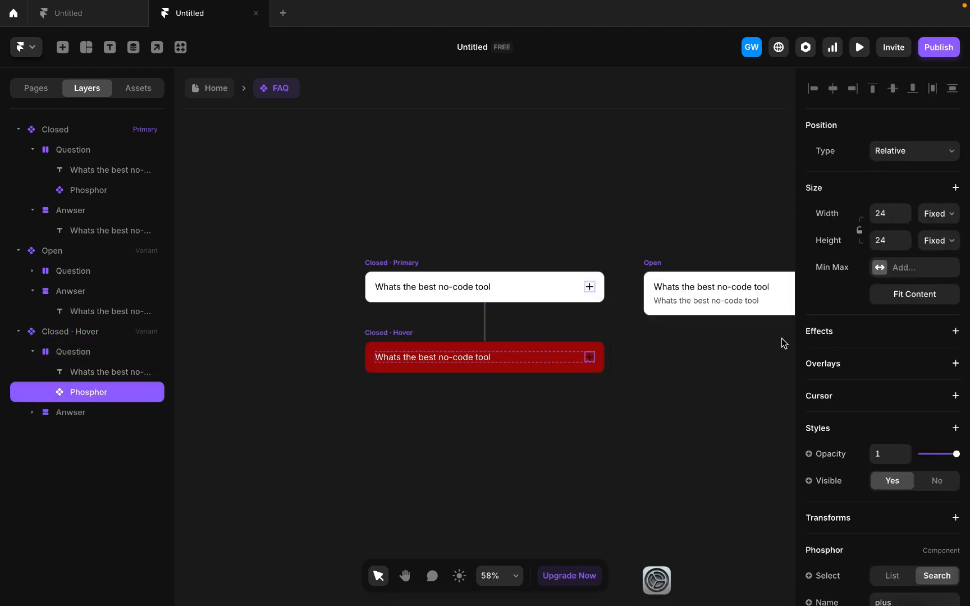
scroll(879, 499, down, 5)
click(898, 457)
text(fff)
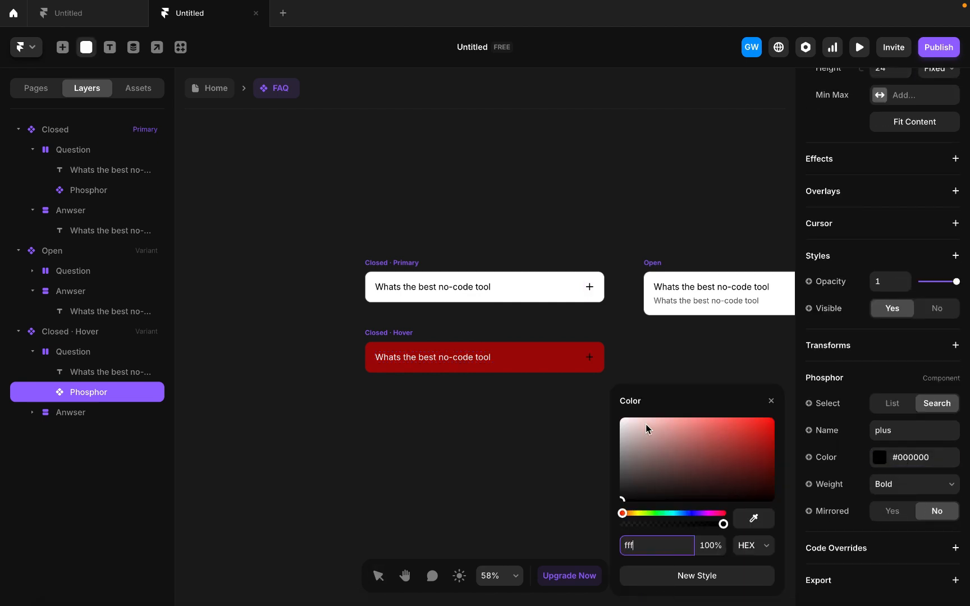
click(561, 431)
- Add a 2D Rotate transform to the Open variant's plus icon and turn it into an X shape
scroll(561, 435, right, 5)
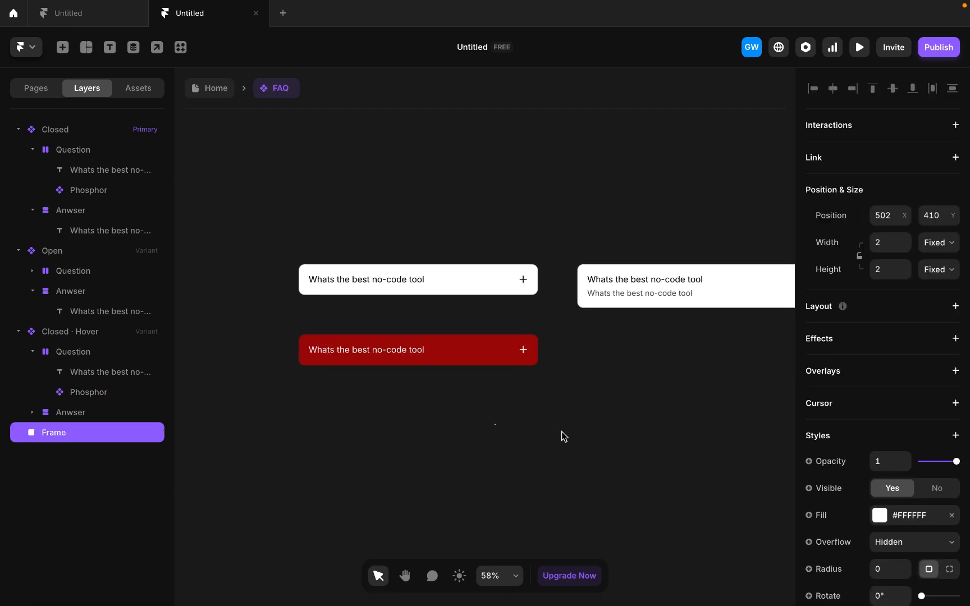
click(692, 277)
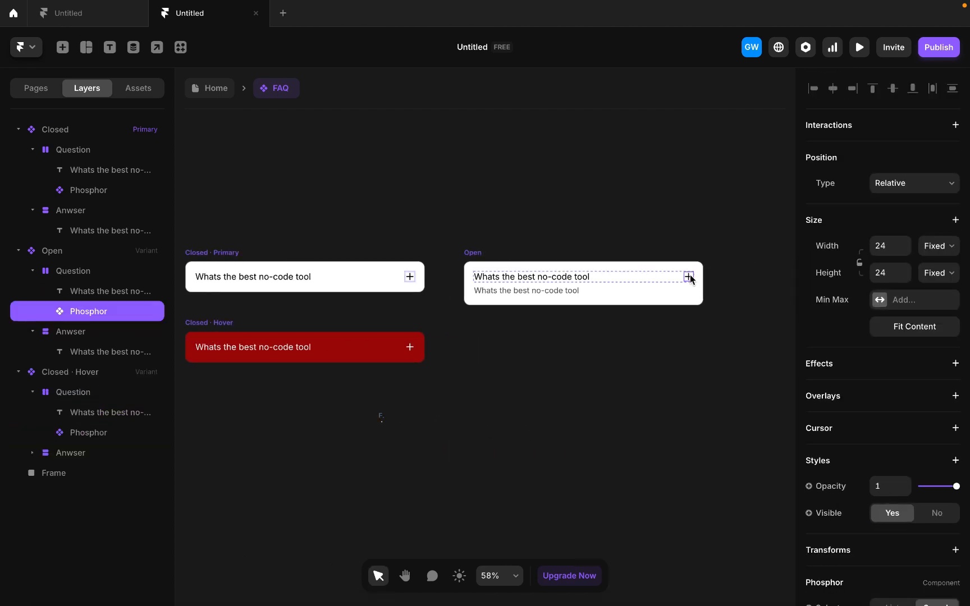
scroll(691, 292, up, 5)
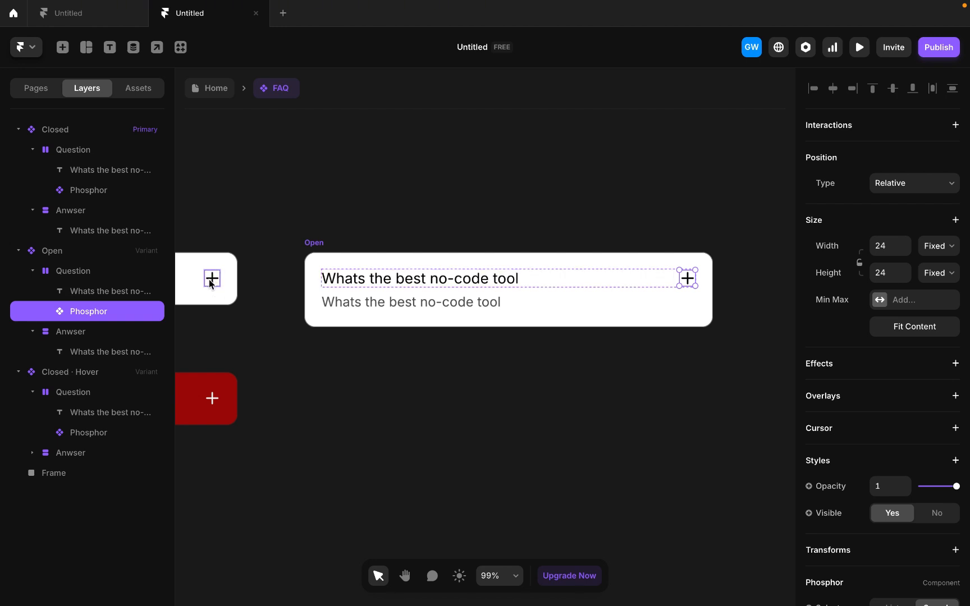
scroll(889, 348, down, 4)
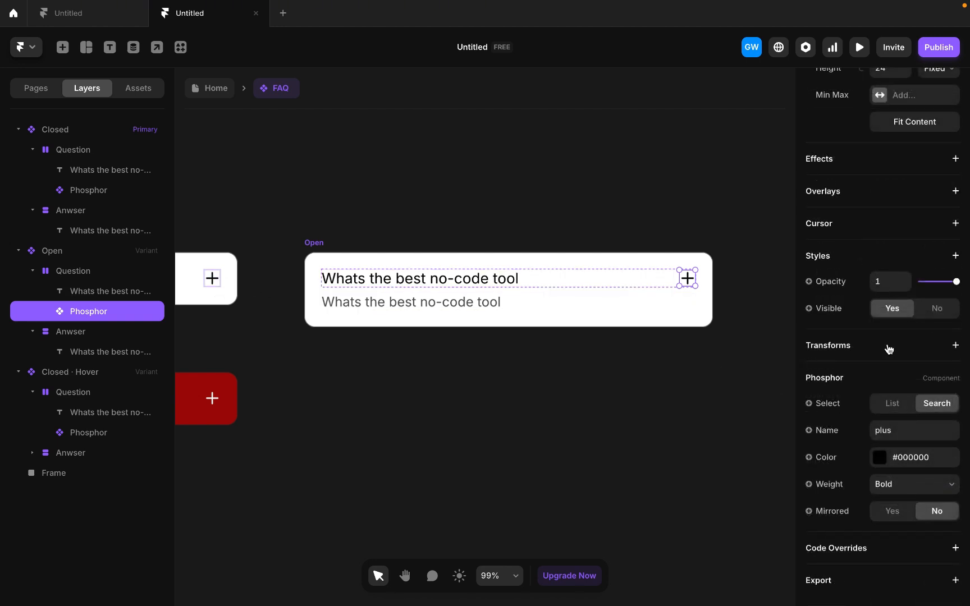
click(889, 350)
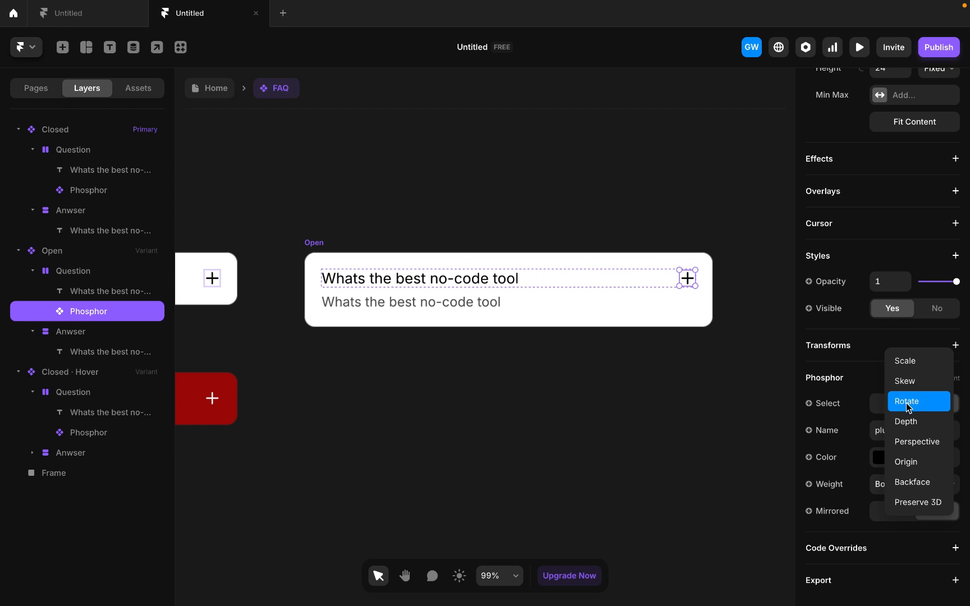
click(906, 402)
click(884, 375)
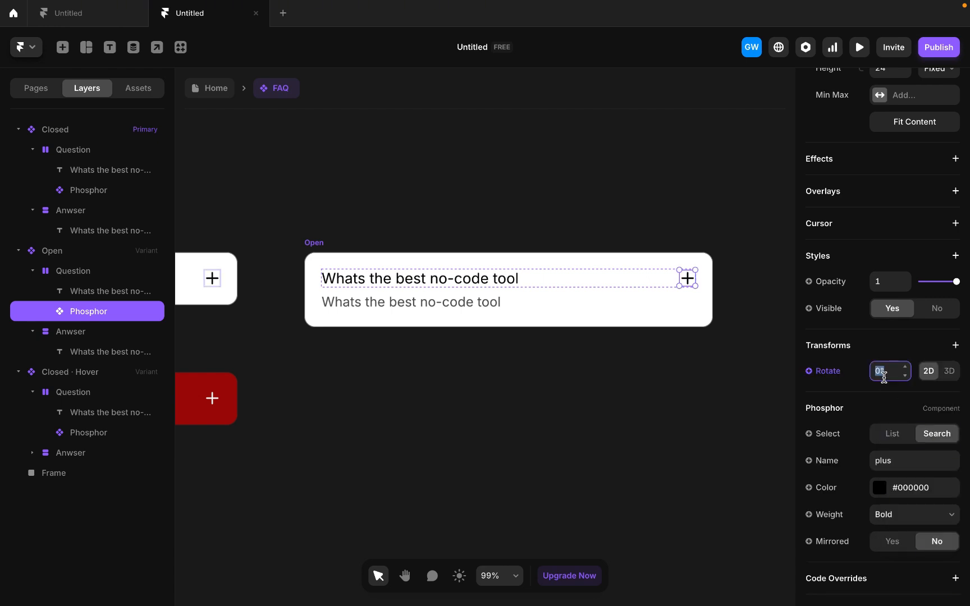
click(616, 399)
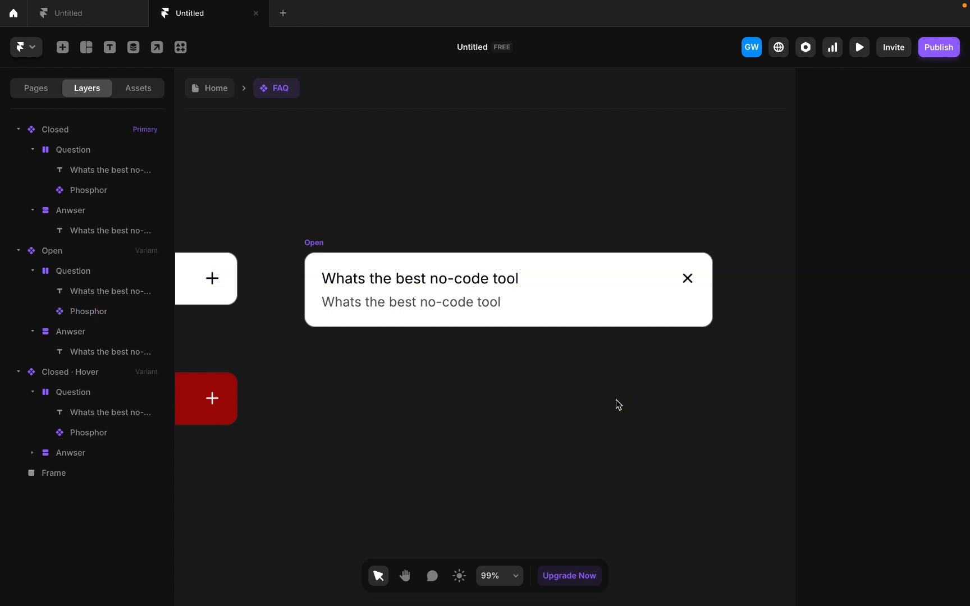
- Connect the Closed primary variant to the Open variant with a Click interaction
key(shift+1)
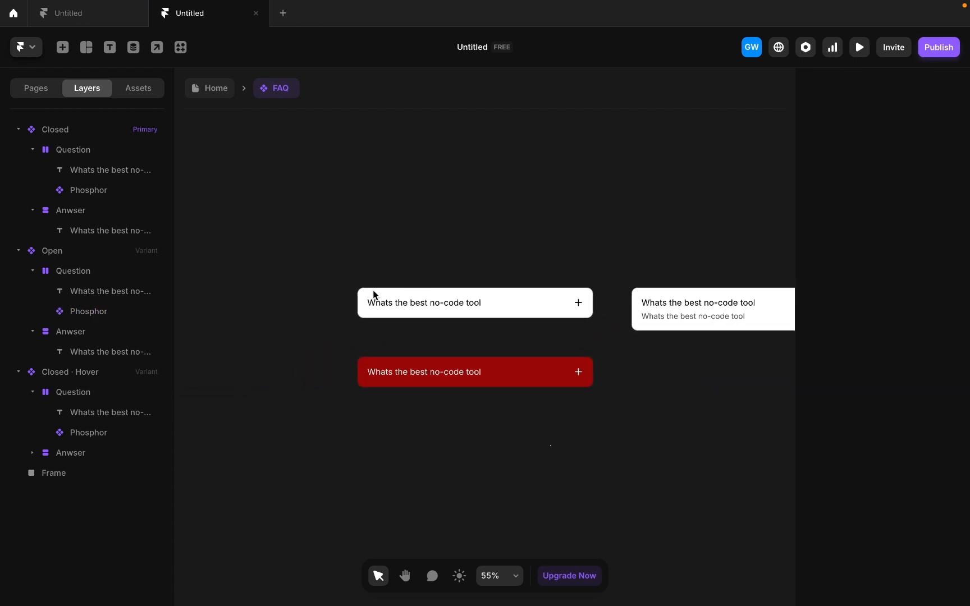
scroll(382, 289, up, 3)
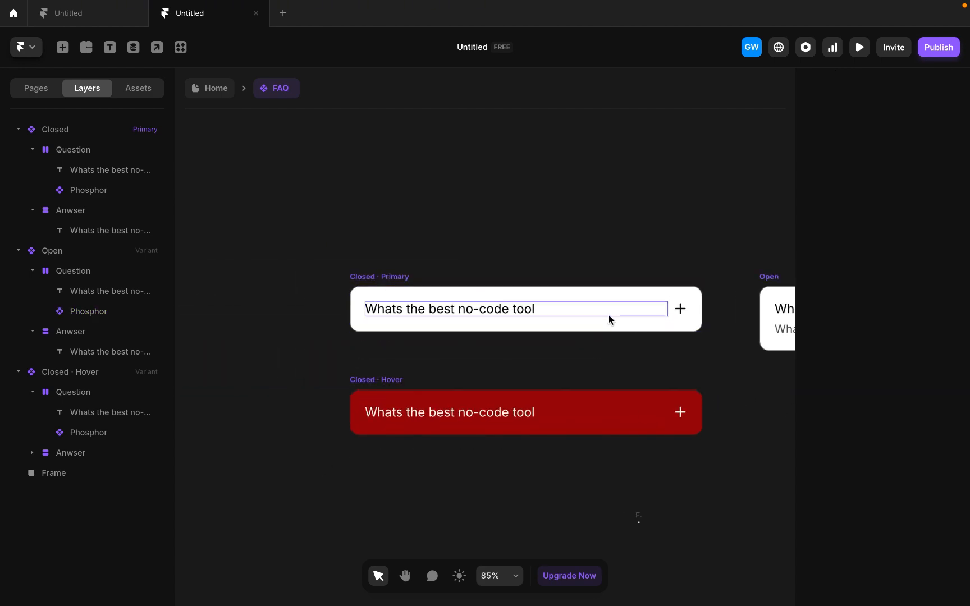
scroll(608, 318, right, 2)
click(344, 271)
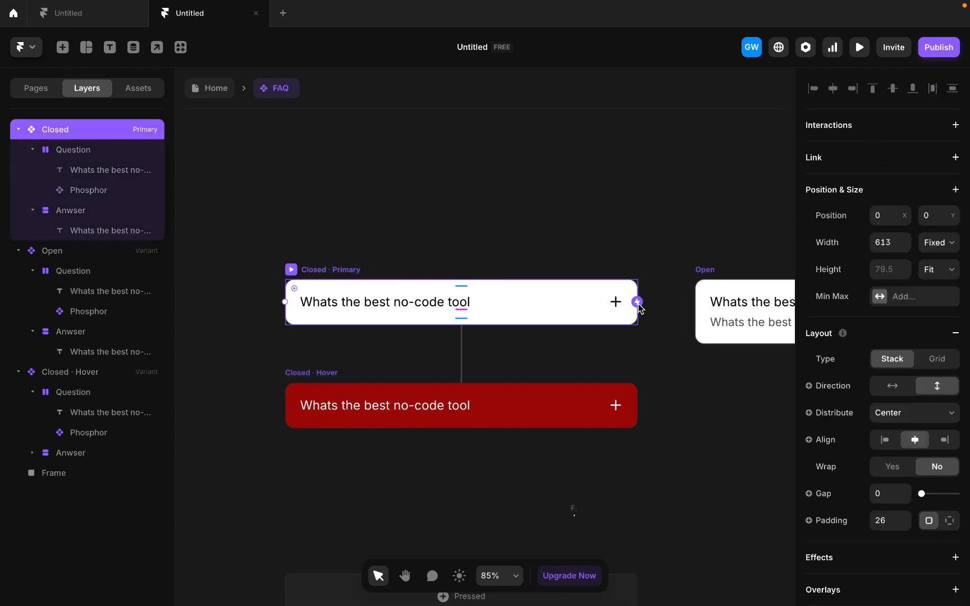
drag(639, 310, 736, 317)
key(Escape)
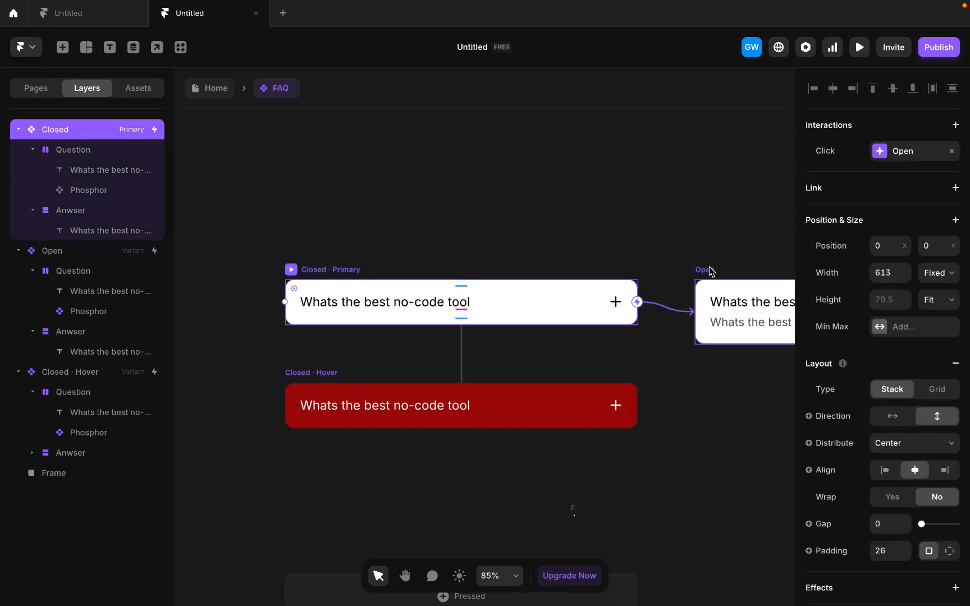
- Connect the Open variant back to the Closed variant with a Click interaction
click(711, 268)
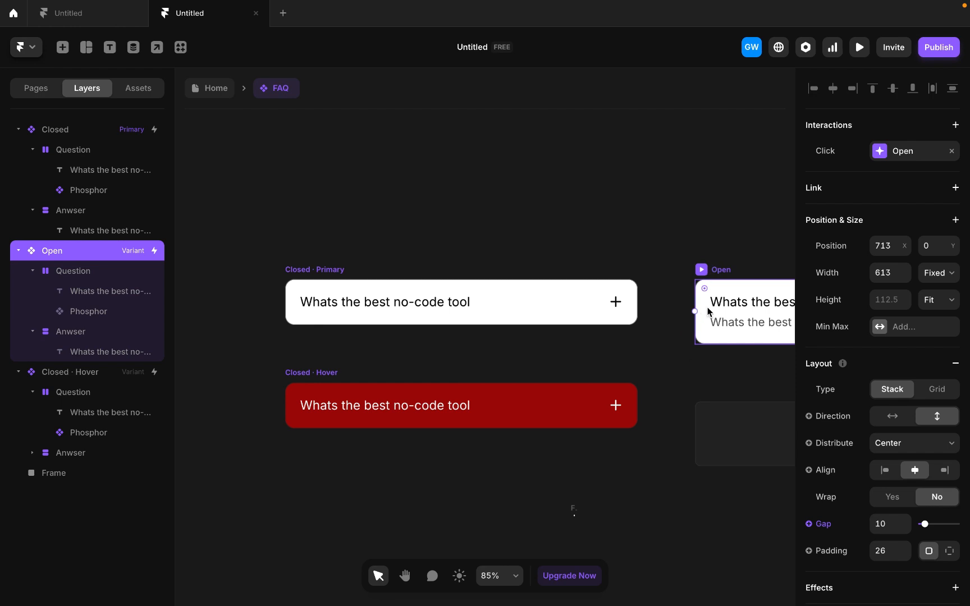
click(612, 312)
click(624, 226)
- Preview the FAQ component and test its hover state, repeatedly opening and closing the question card
click(851, 49)
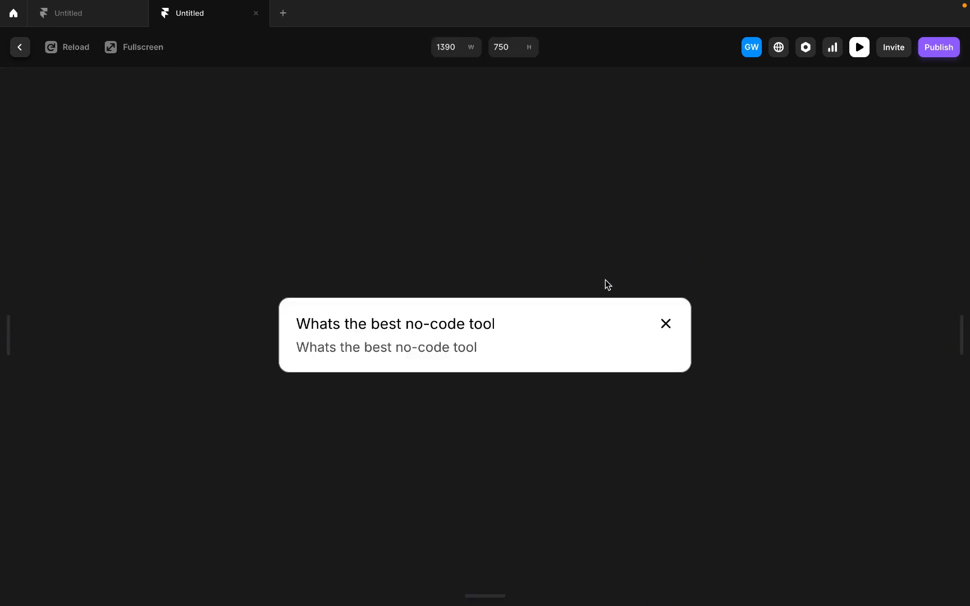
click(21, 53)
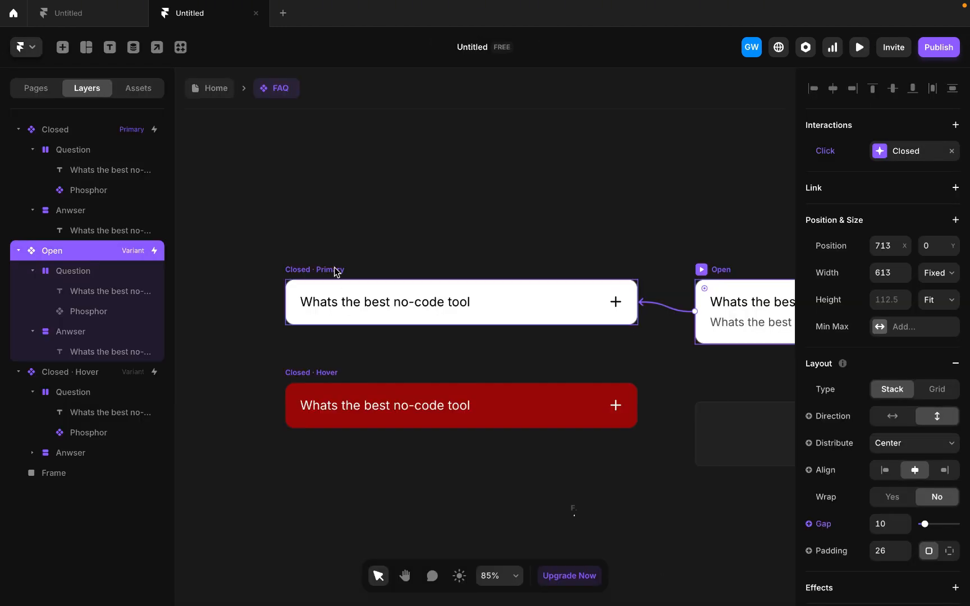
click(859, 48)
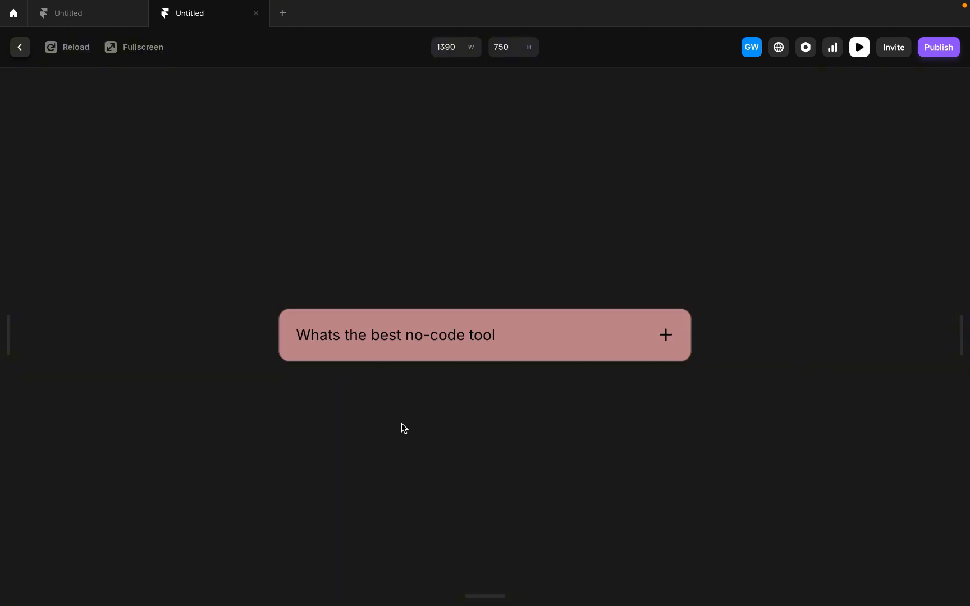
click(666, 336)
click(666, 330)
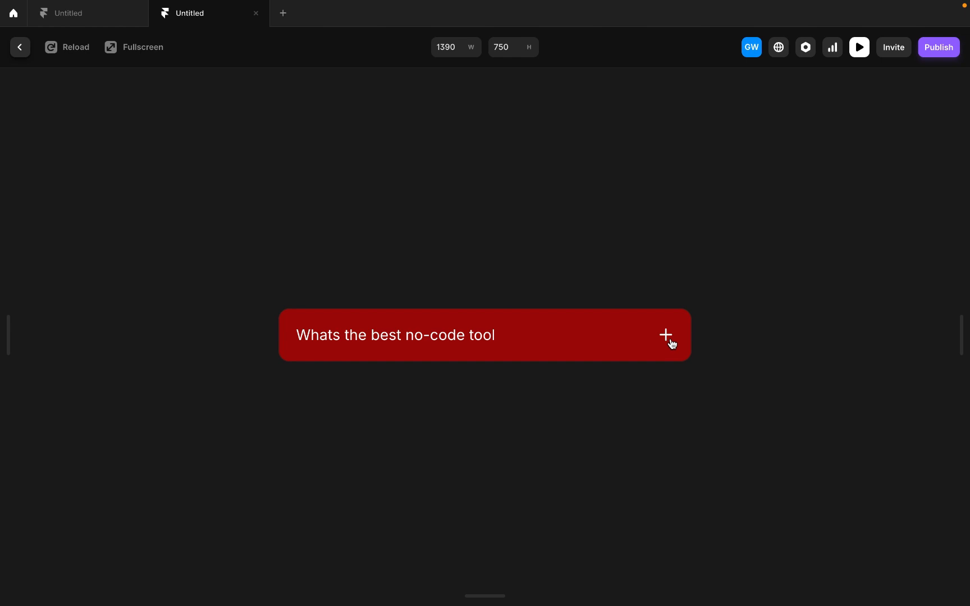
click(670, 341)
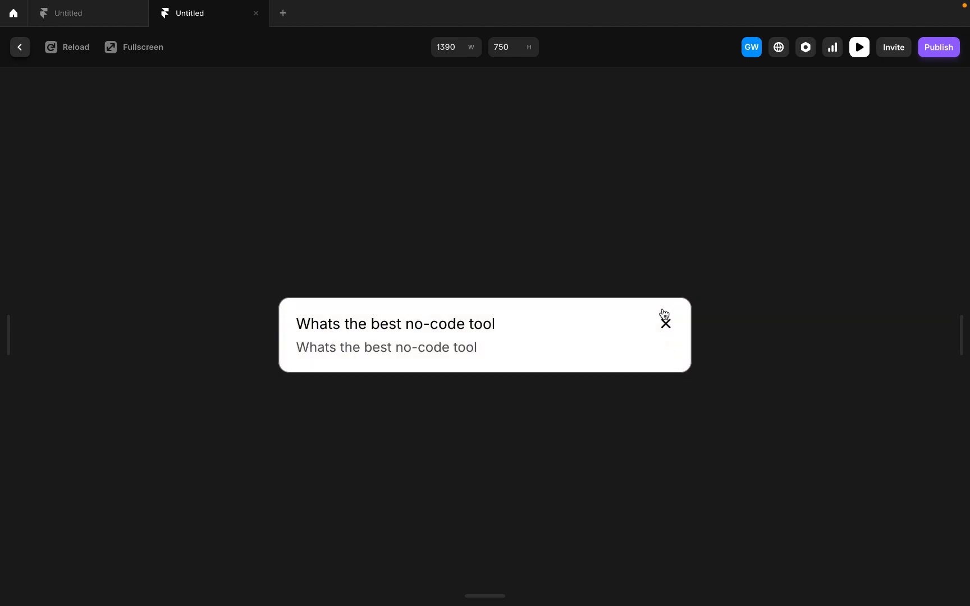
click(665, 319)
click(667, 334)
click(667, 334)
click(668, 334)
click(666, 325)
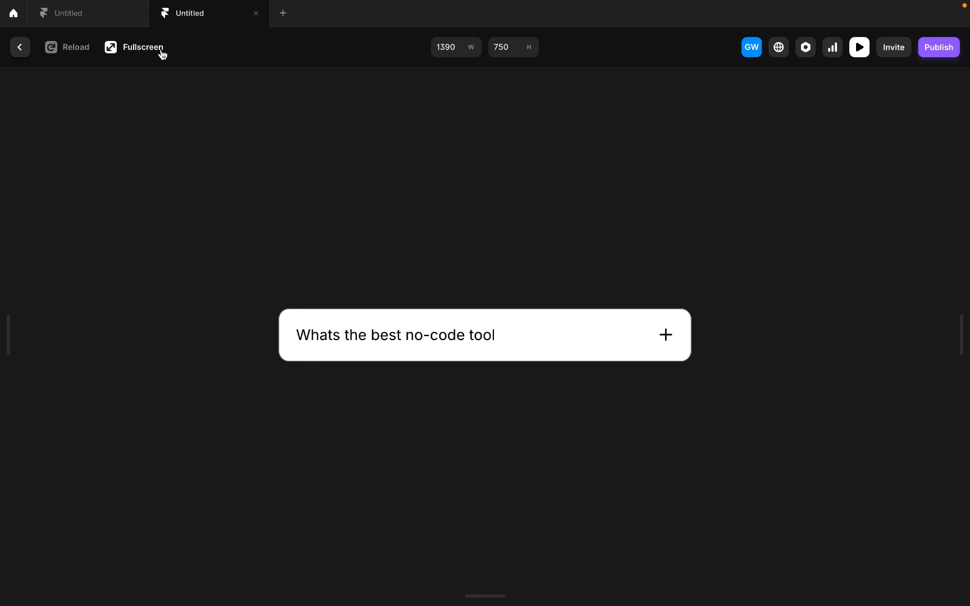
- Leave the preview and create a plain text variable named Question for the content of the Closed variant's question text
click(20, 50)
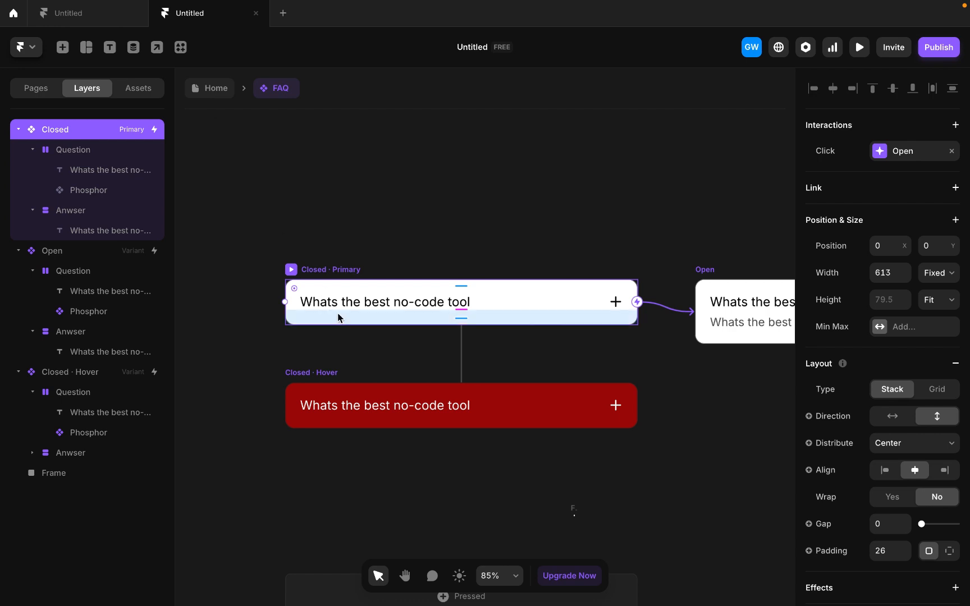
scroll(346, 175, down, 3)
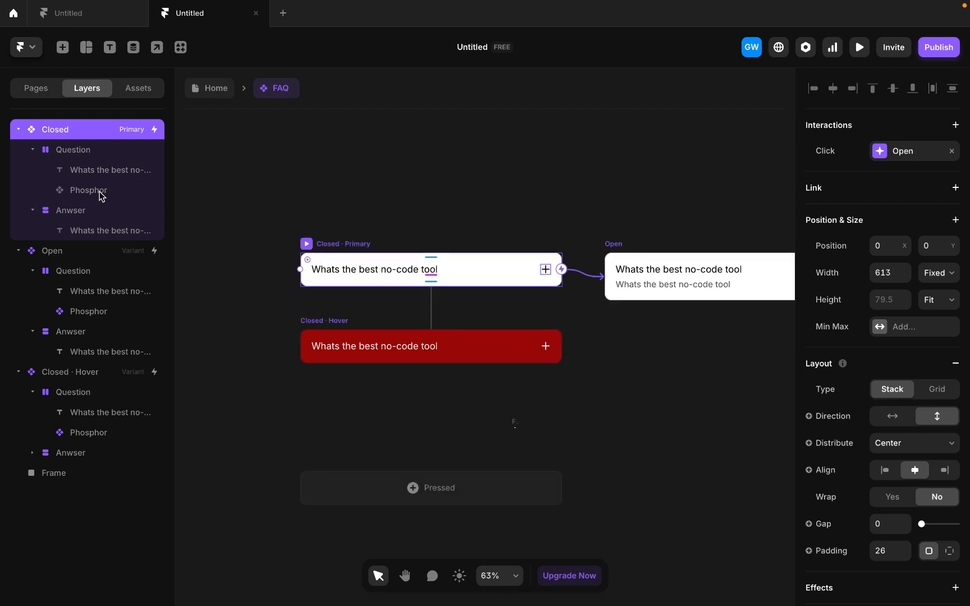
click(82, 151)
click(93, 172)
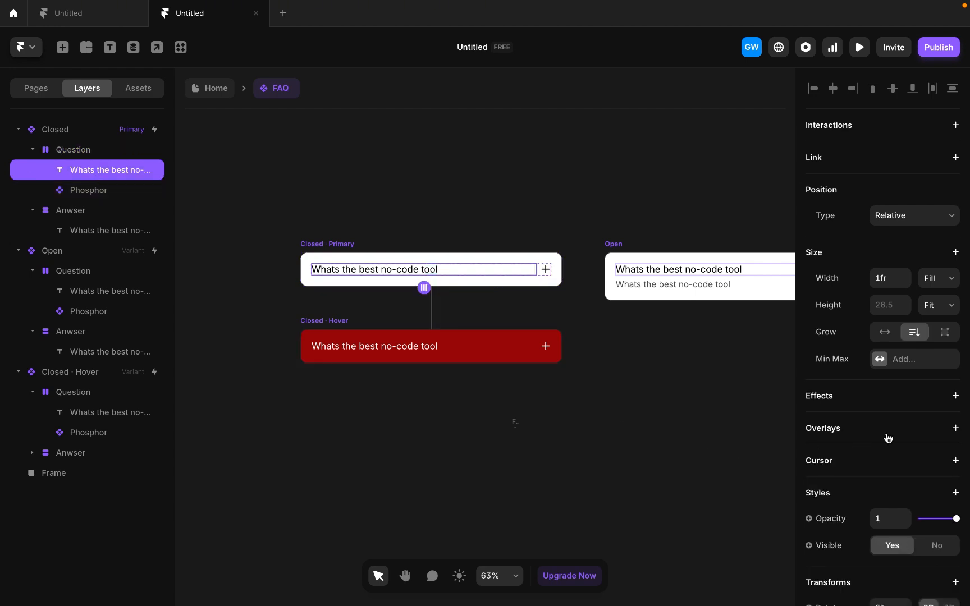
scroll(887, 438, down, 8)
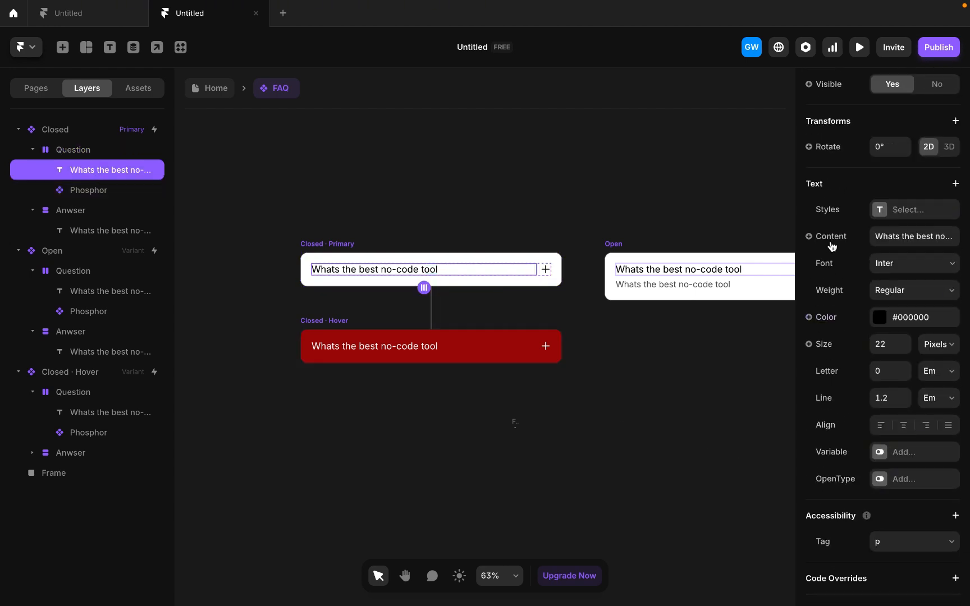
click(832, 245)
mouse_move(842, 265)
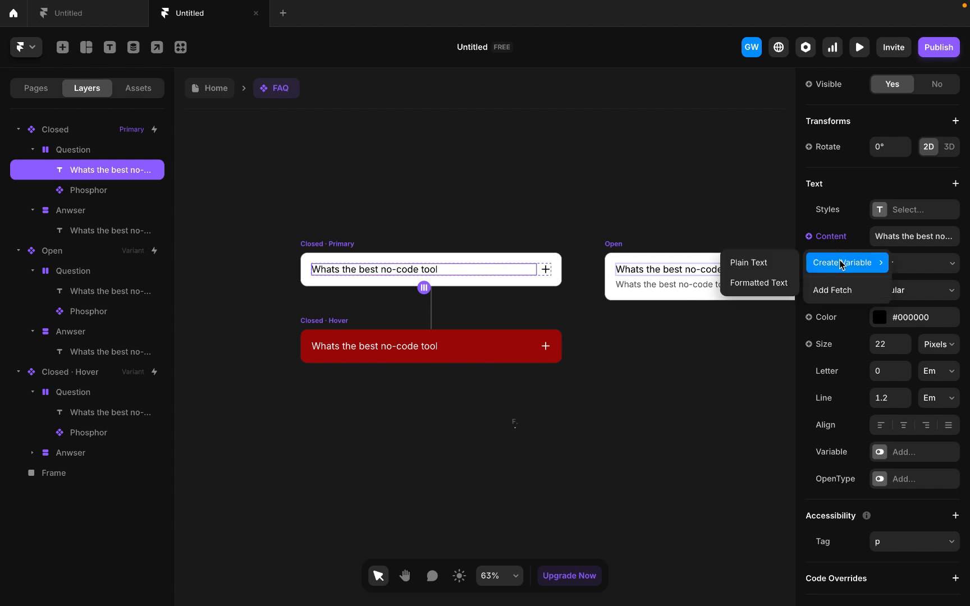
click(772, 263)
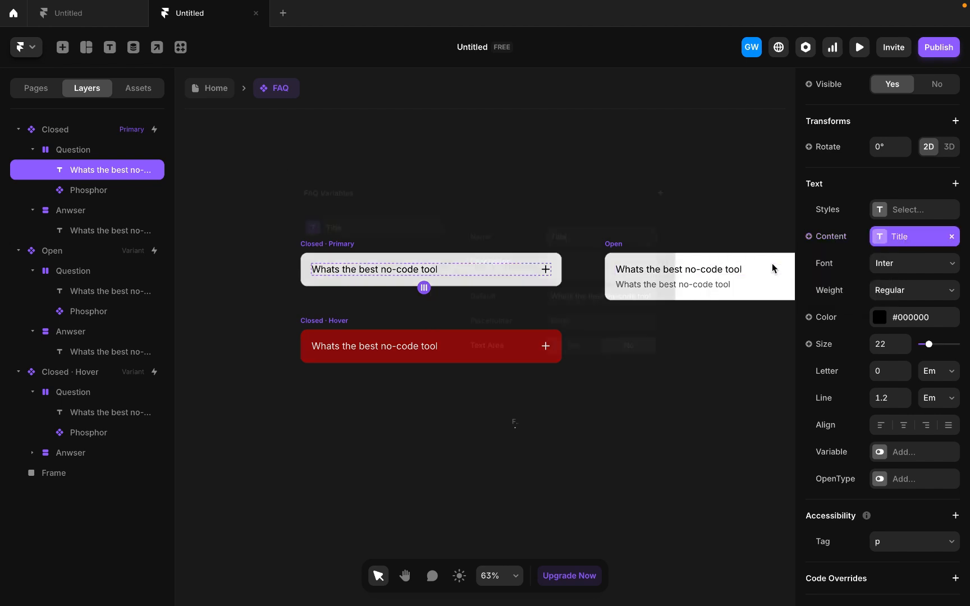
text(Question)
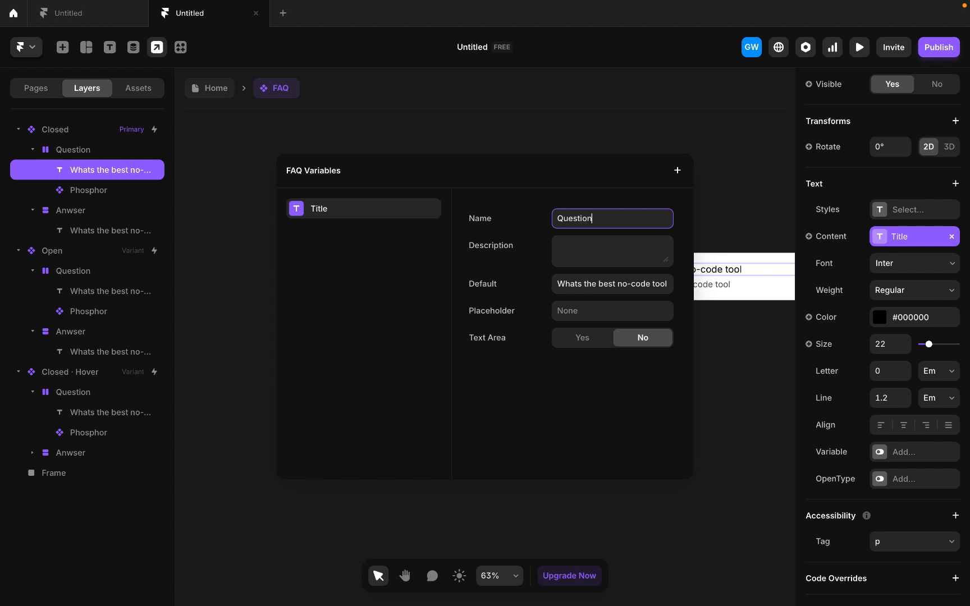
click(720, 198)
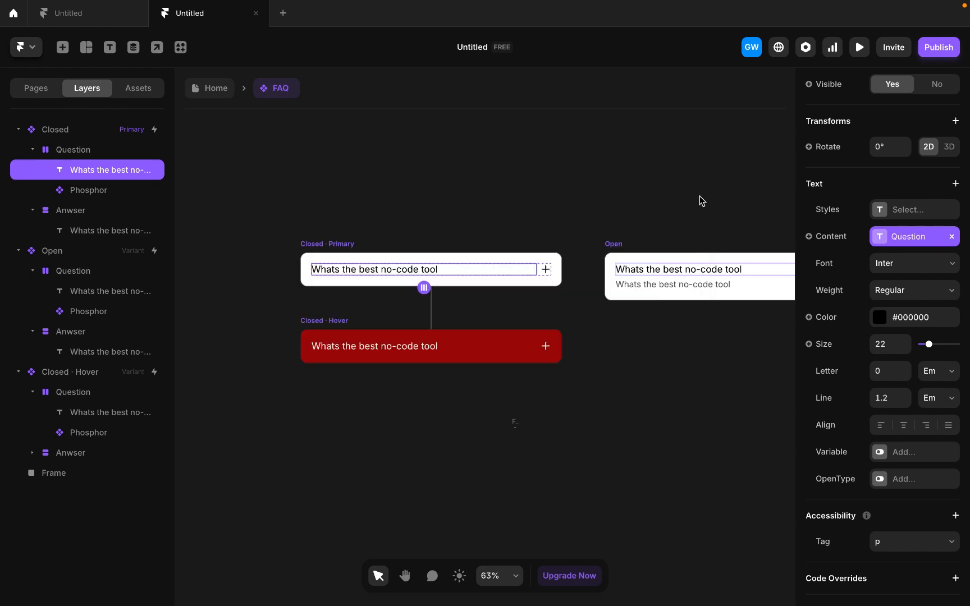
- Create a plain text variable named answer for the content of the Closed variant's answer text
click(81, 215)
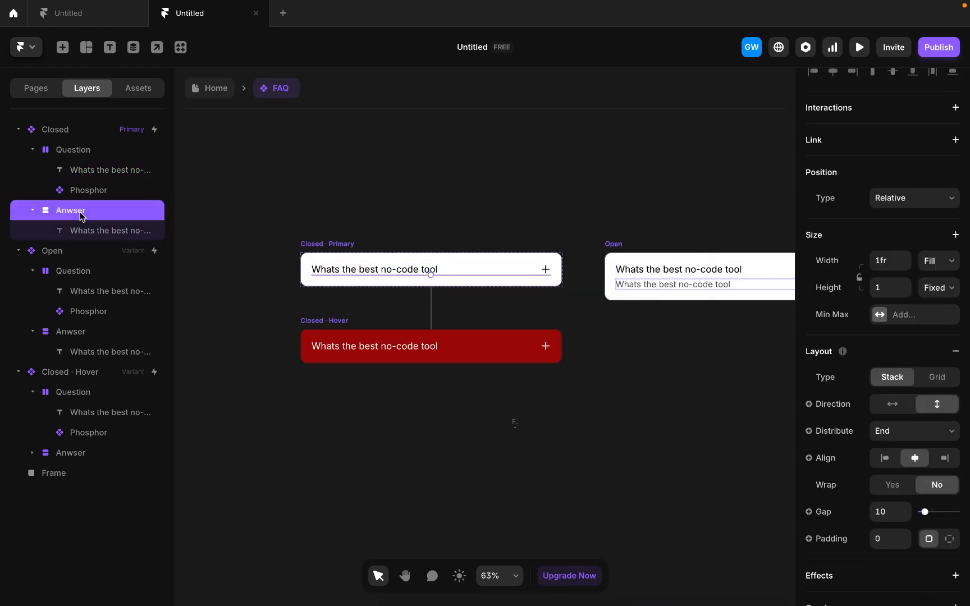
click(96, 235)
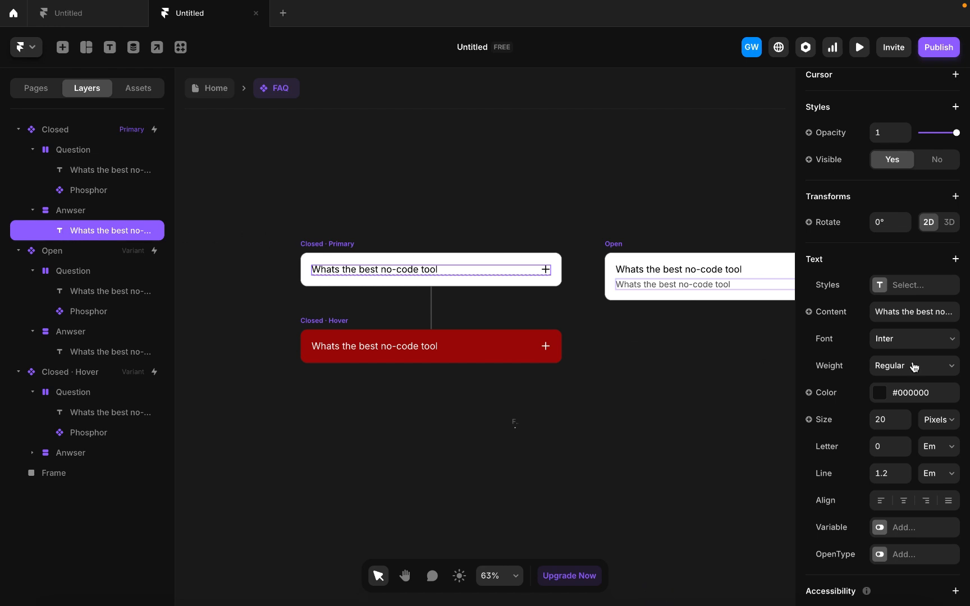
click(831, 313)
mouse_move(842, 359)
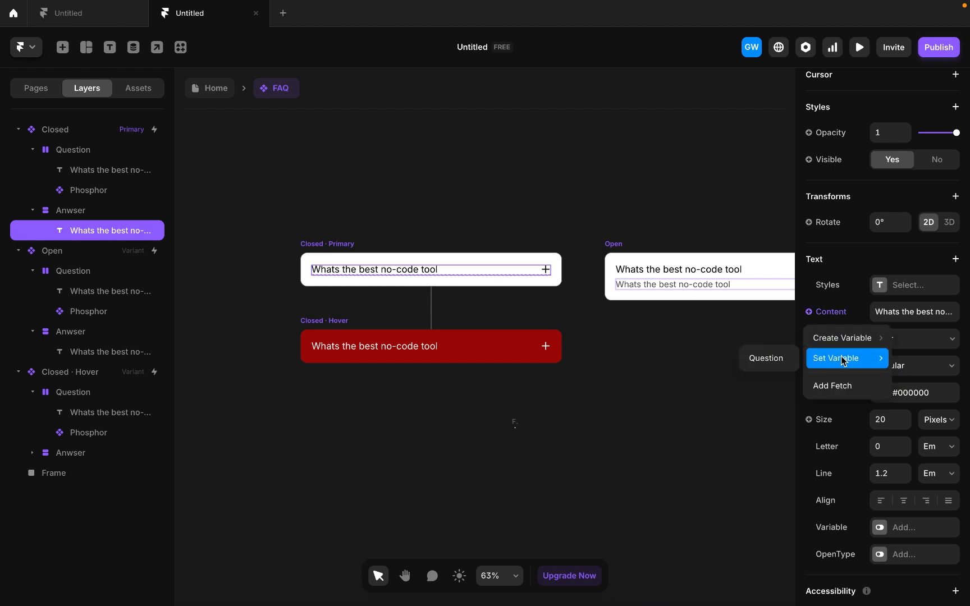
mouse_move(827, 340)
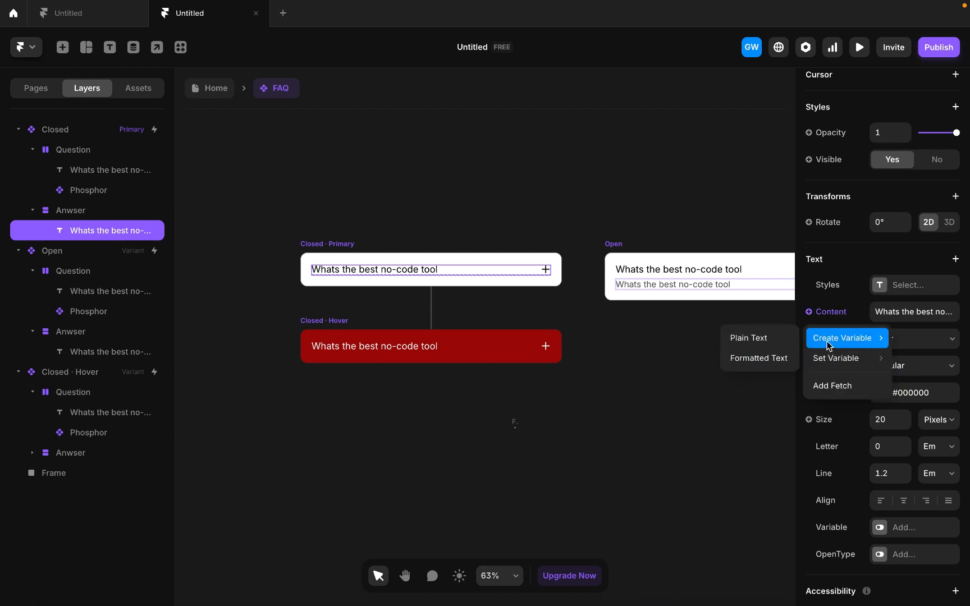
click(759, 337)
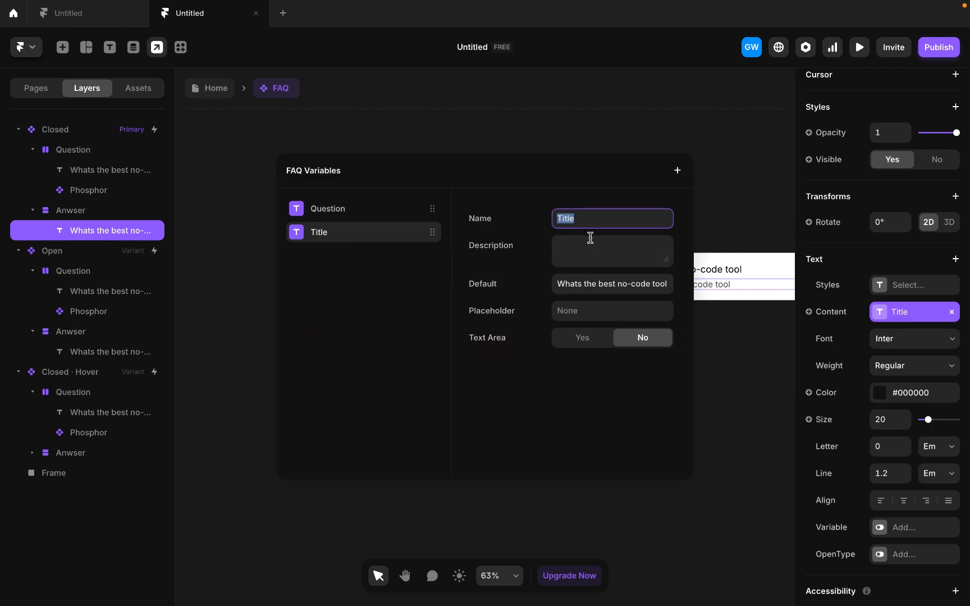
text(answer)
click(723, 189)
- Return to the Home page and set the Desktop breakpoint's fill colour to #333333
click(207, 88)
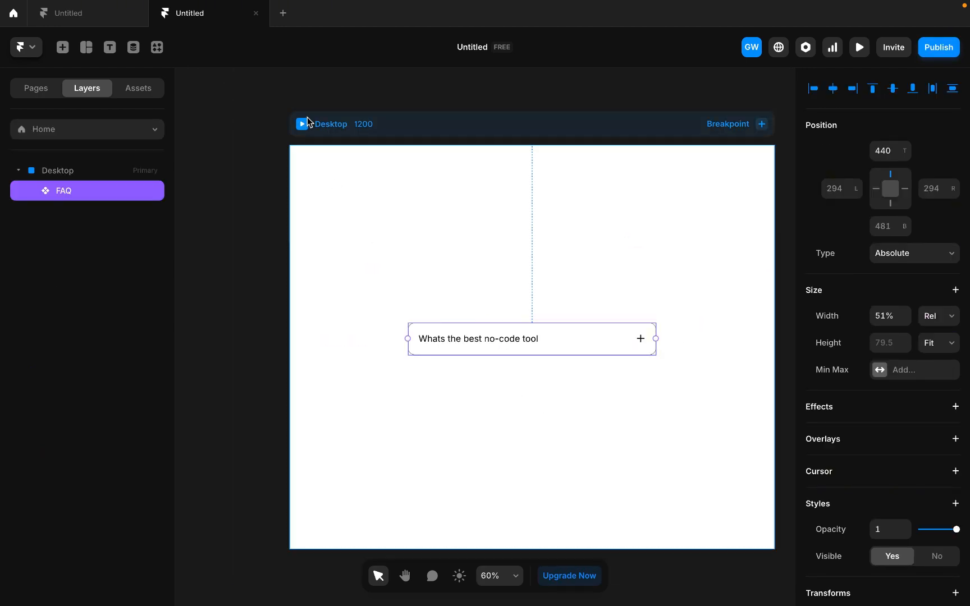
click(359, 125)
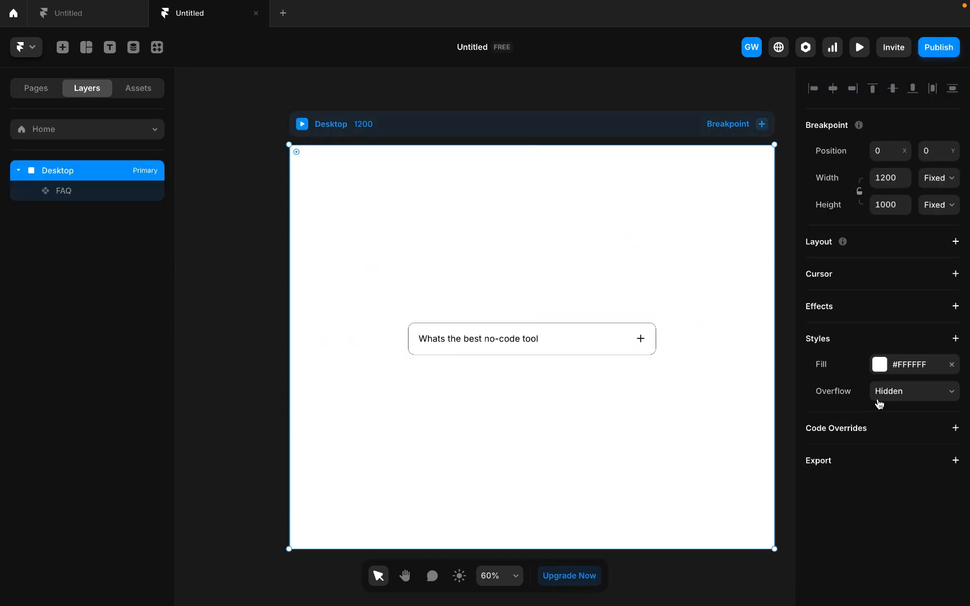
click(882, 366)
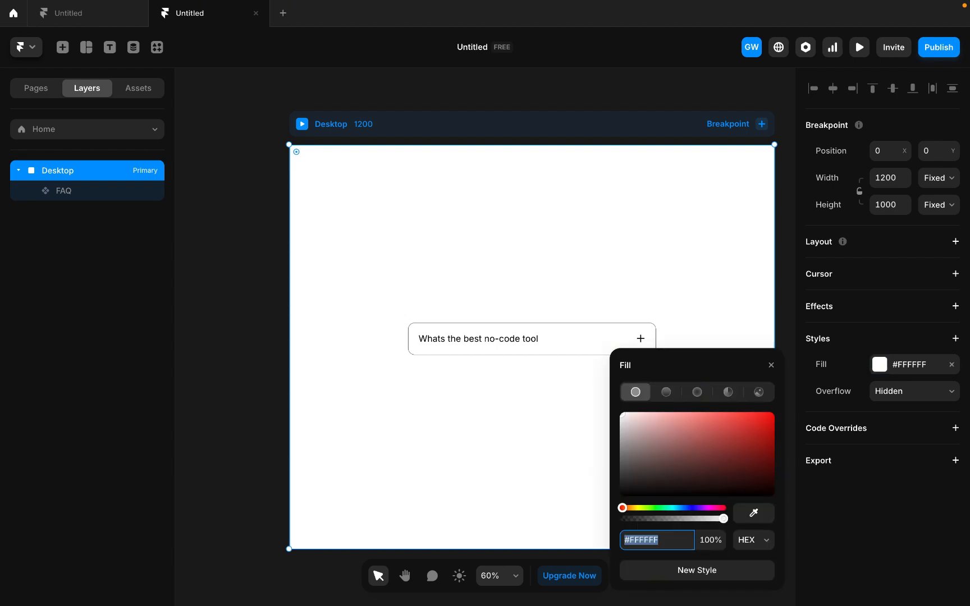
text(333)
key(Return)
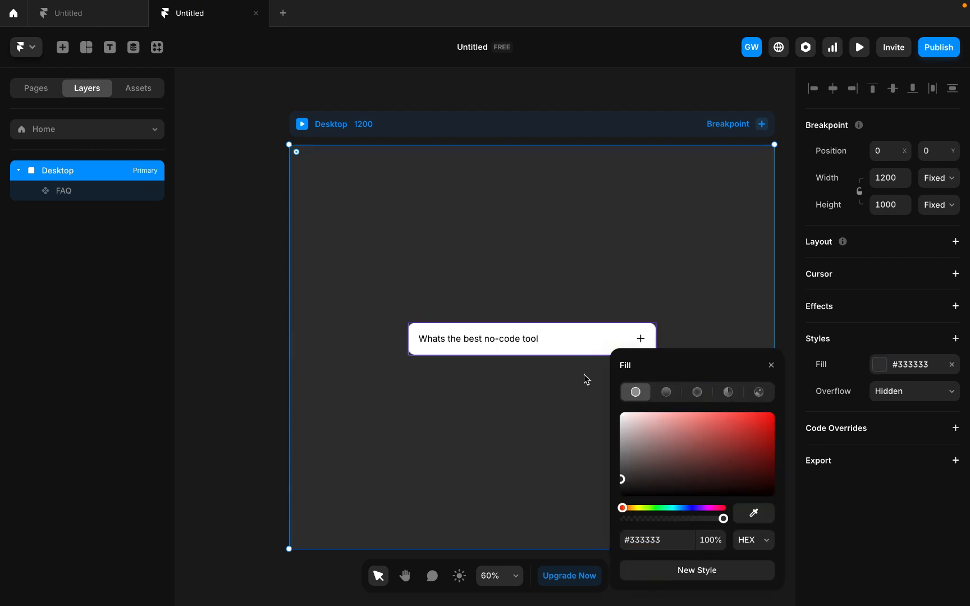
click(770, 365)
- Wrap the FAQ component in a stack, narrow the stack to about 72% width and centre it horizontally on the page
click(488, 330)
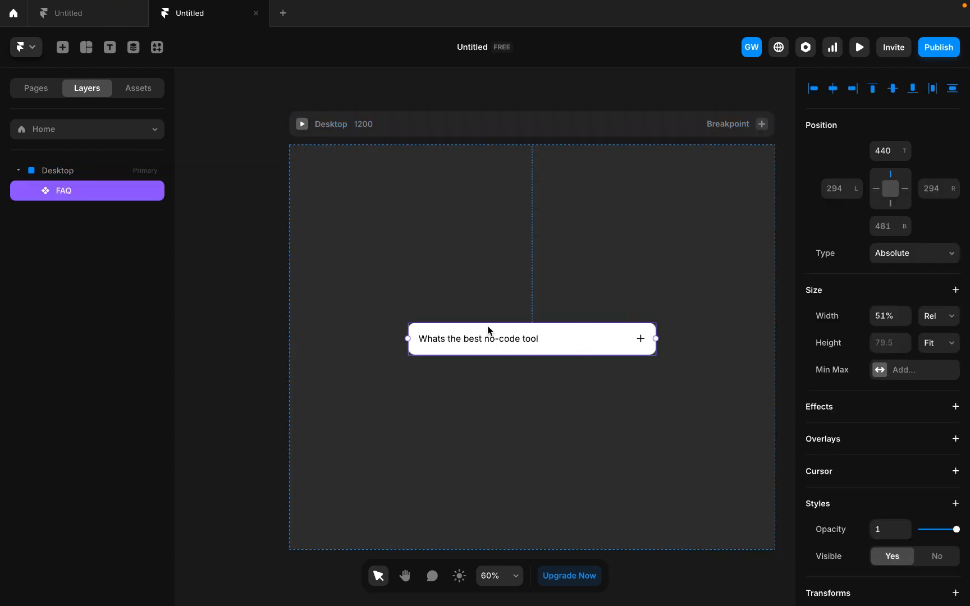
right_click(536, 350)
click(564, 471)
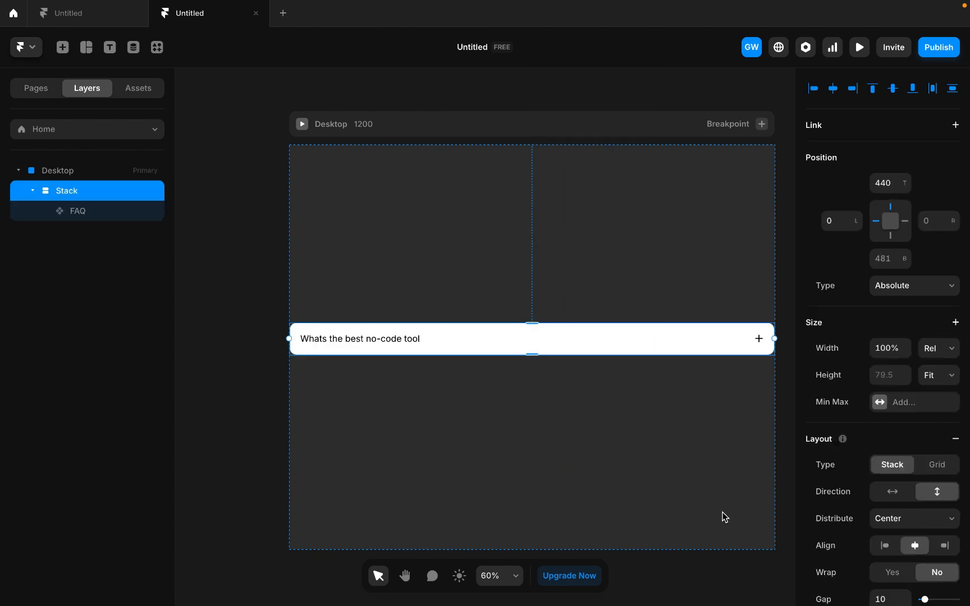
drag(774, 338, 646, 344)
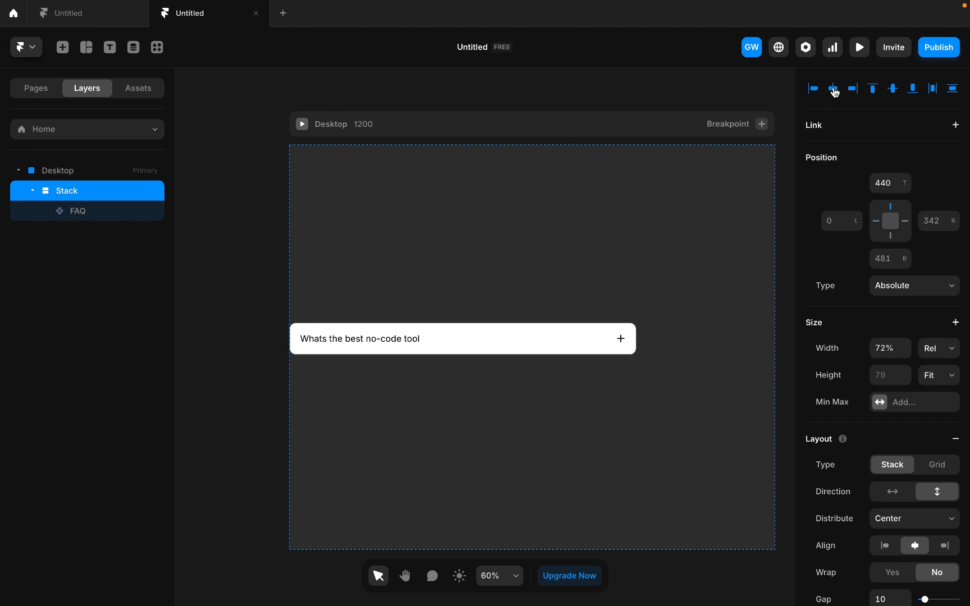
click(835, 90)
- Give the stack a padding of 16, a solid border and a corner radius of 16
scroll(898, 505, down, 5)
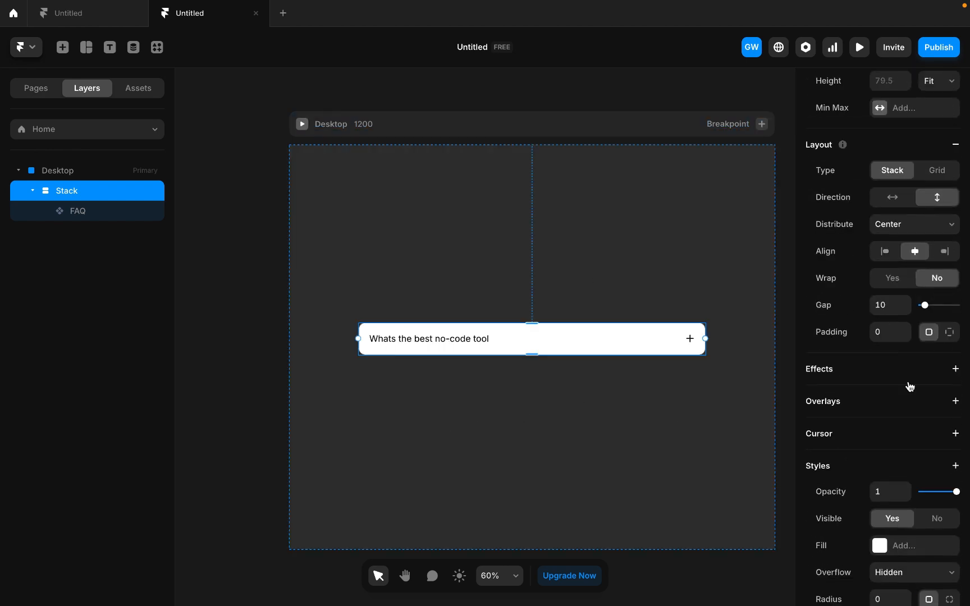
scroll(911, 524, down, 4)
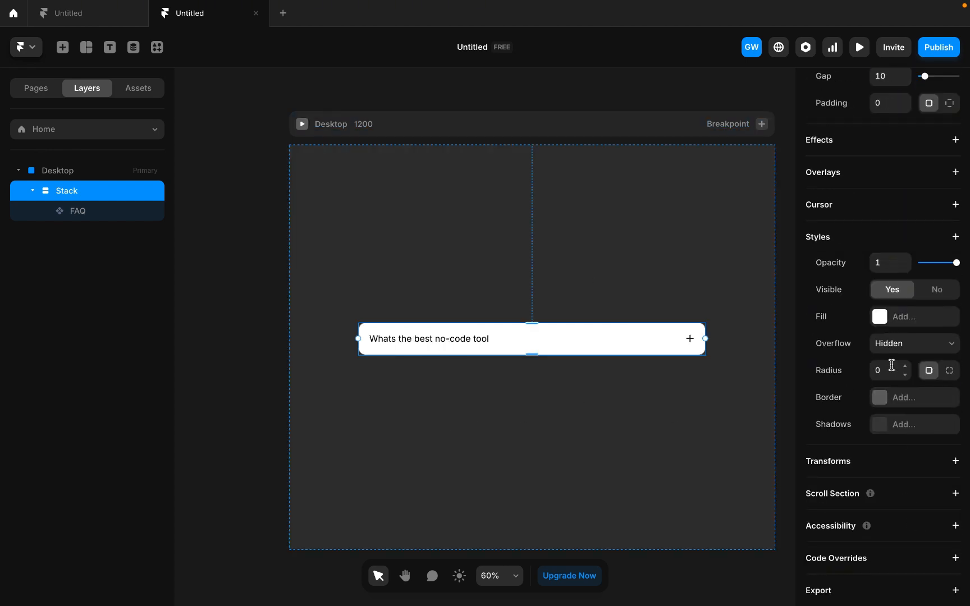
scroll(885, 162, up, 1)
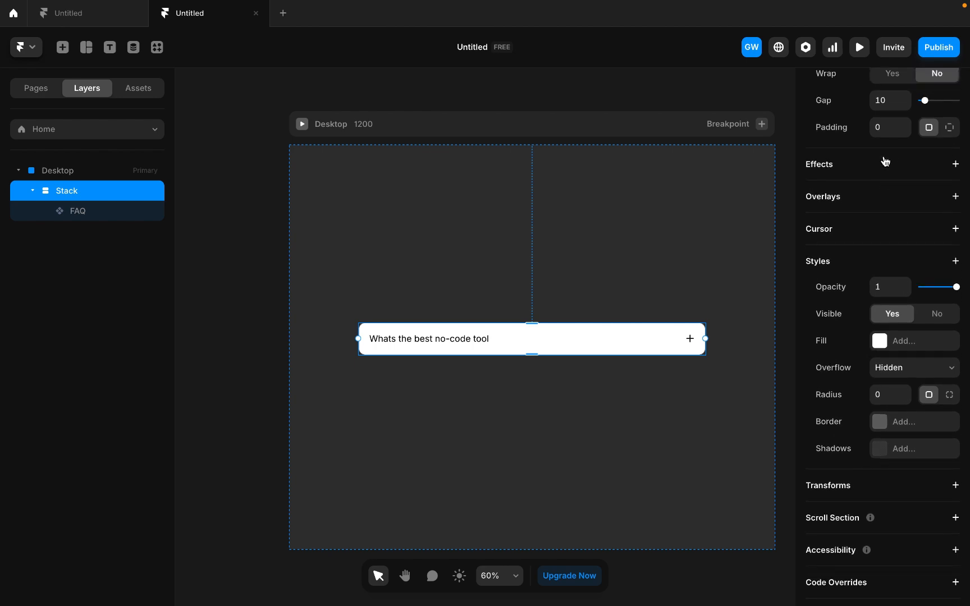
click(882, 129)
text(16)
click(880, 421)
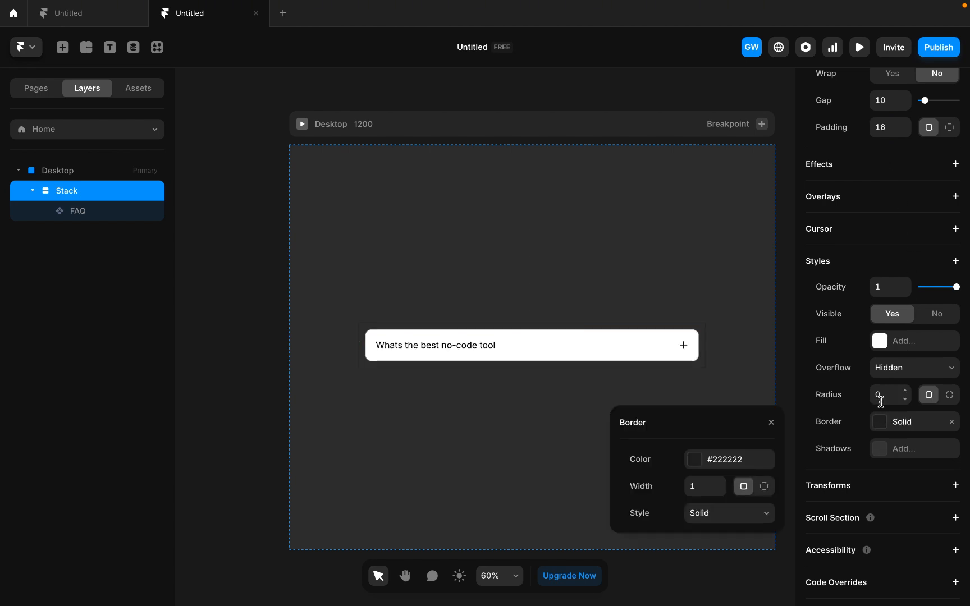
click(880, 396)
text(16)
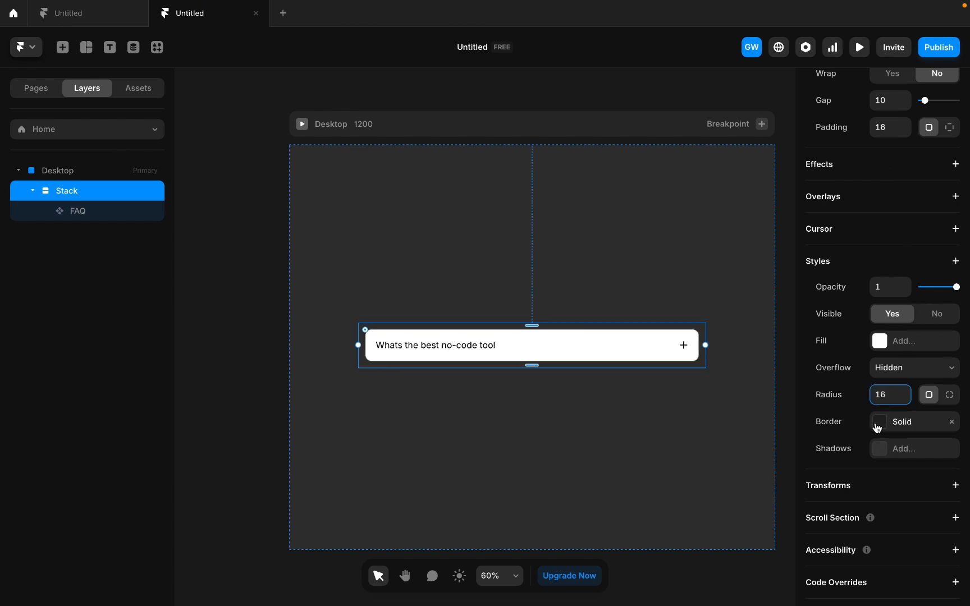
- Set the stack's border colour to #FEFEFE with 62% opacity
click(879, 422)
click(729, 466)
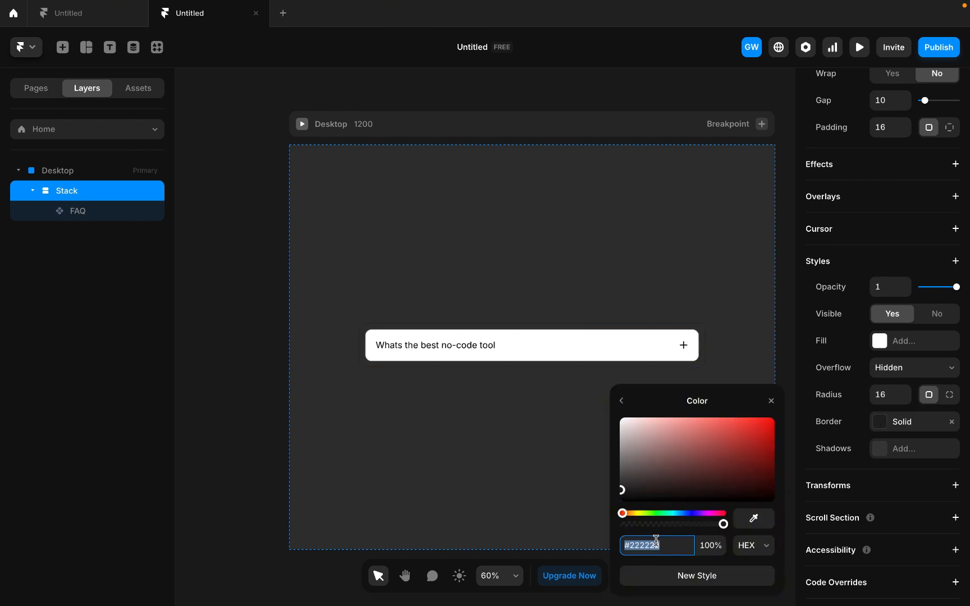
text(fefe)
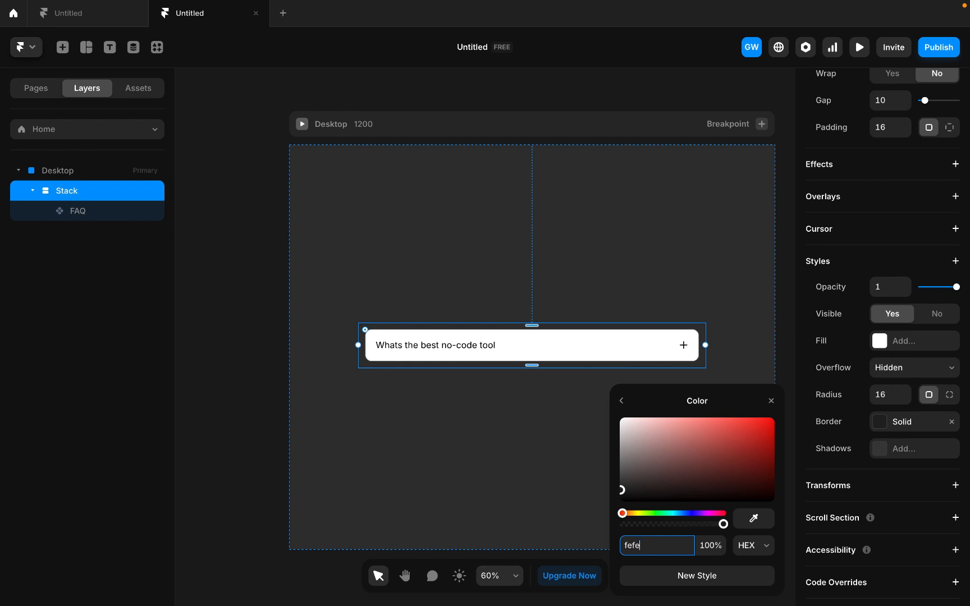
text(fe)
click(707, 551)
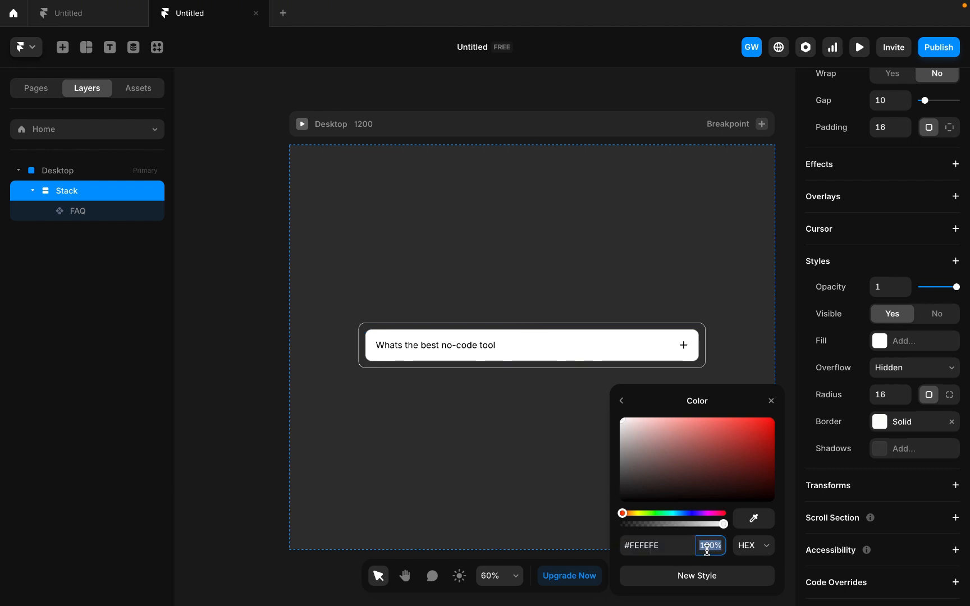
key(Down)
key(Down)
key(Down)
key(Down)
key(Down)
key(Down)
key(Down)
key(Down)
key(Down)
key(Down)
key(Down)
key(Down)
key(Down)
key(Down)
key(Down)
key(Down)
key(Down)
key(Down)
key(Down)
key(Down)
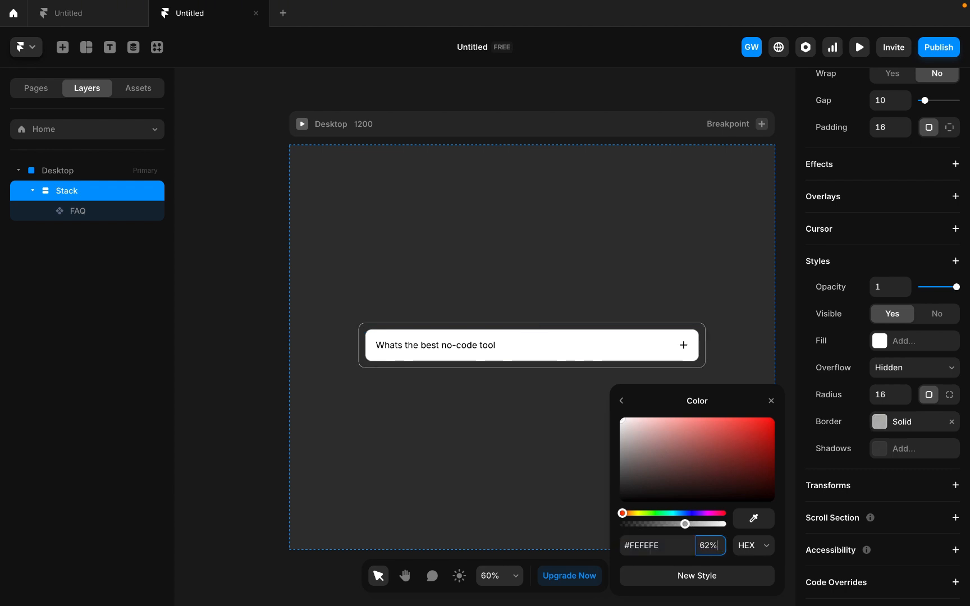
- Duplicate the FAQ card twice inside the stack
click(103, 212)
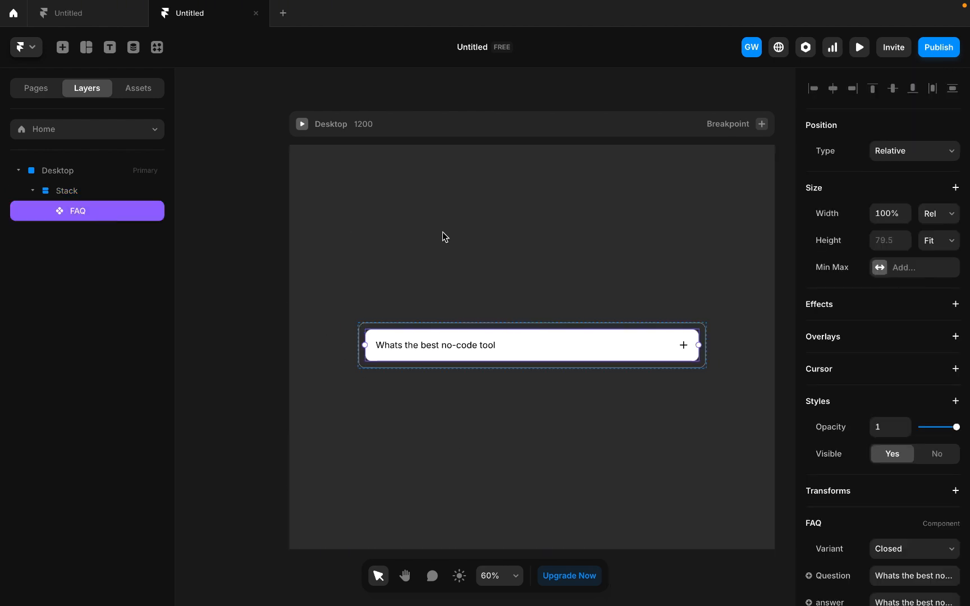
key(super+d)
key(super+d)
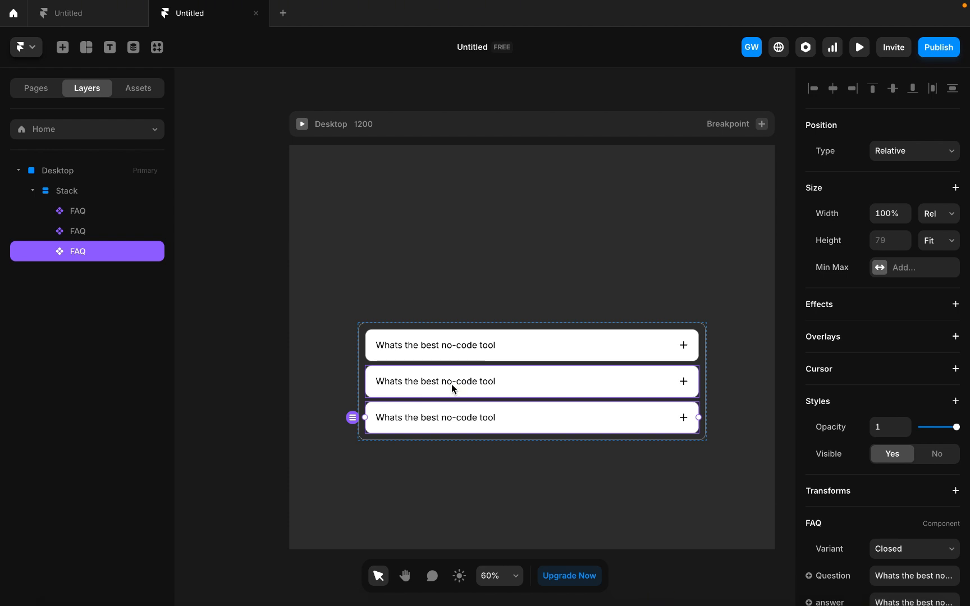
- Set the question of the second FAQ card in the stack to "Who is your best framer teacher"
click(607, 383)
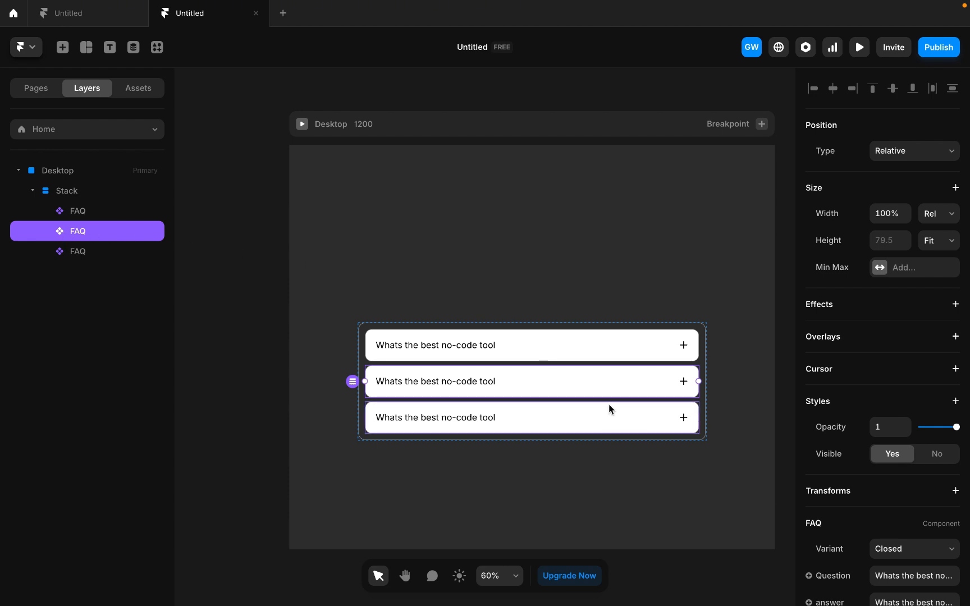
scroll(864, 541, down, 4)
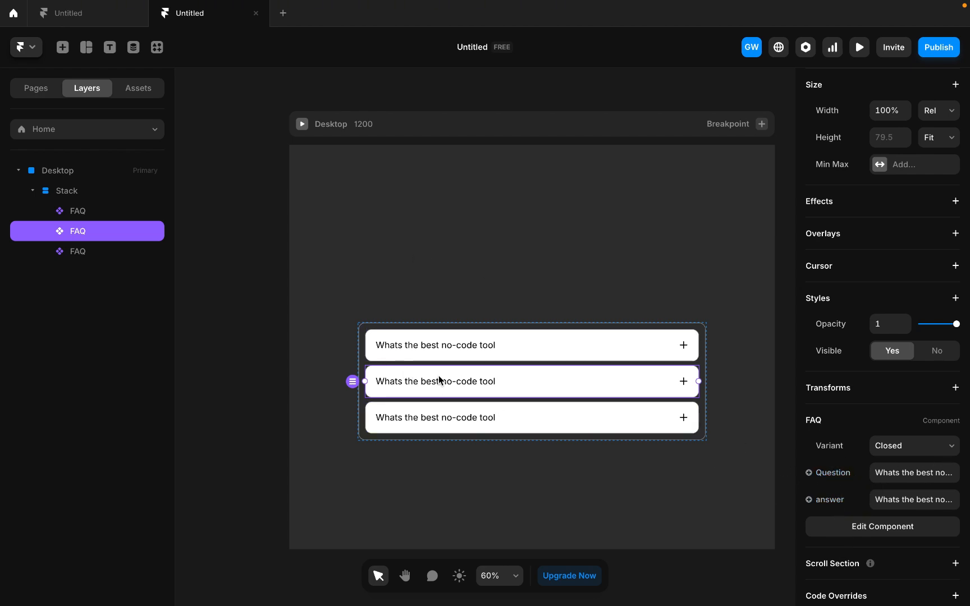
click(904, 472)
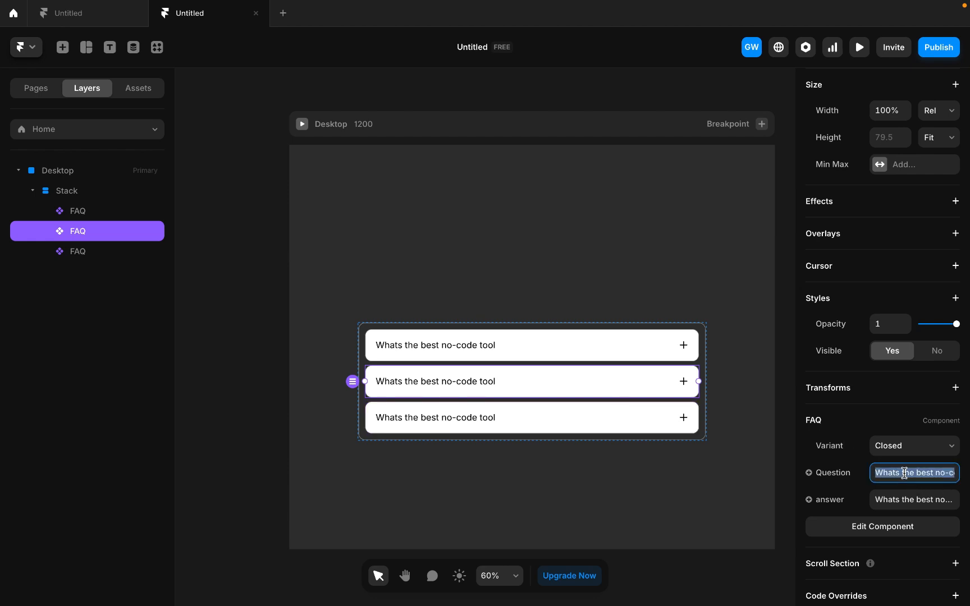
text(Who)
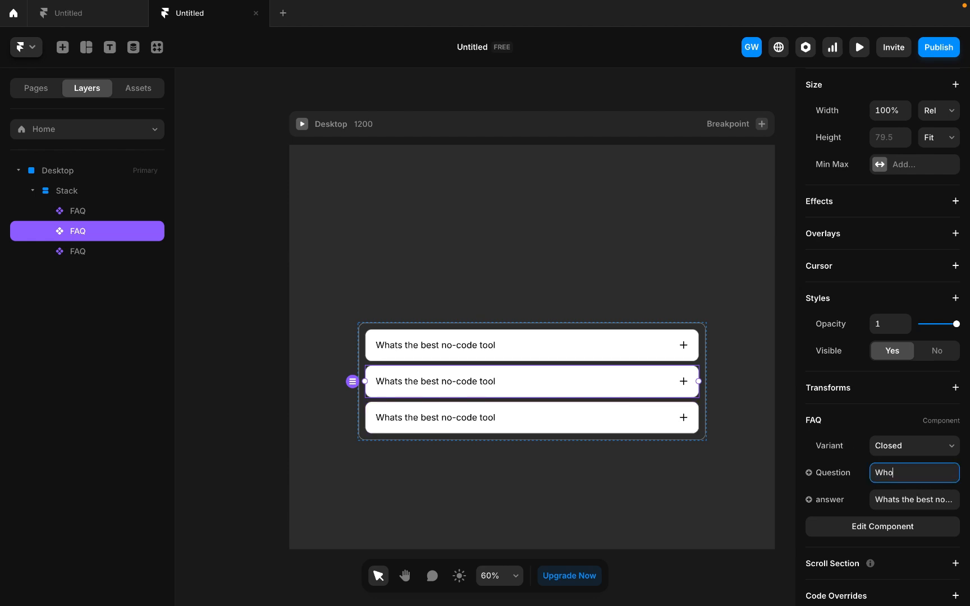
text( is your)
text( best )
text(framer)
text( te)
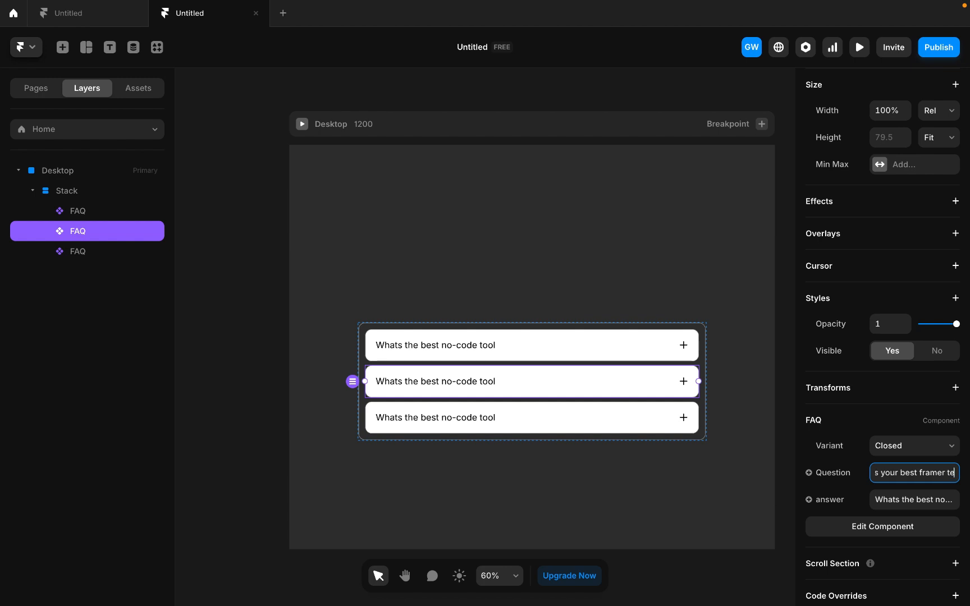
text(acher)
- Set the second FAQ card's answer to "Framer Sensei"
click(902, 500)
text(Fra)
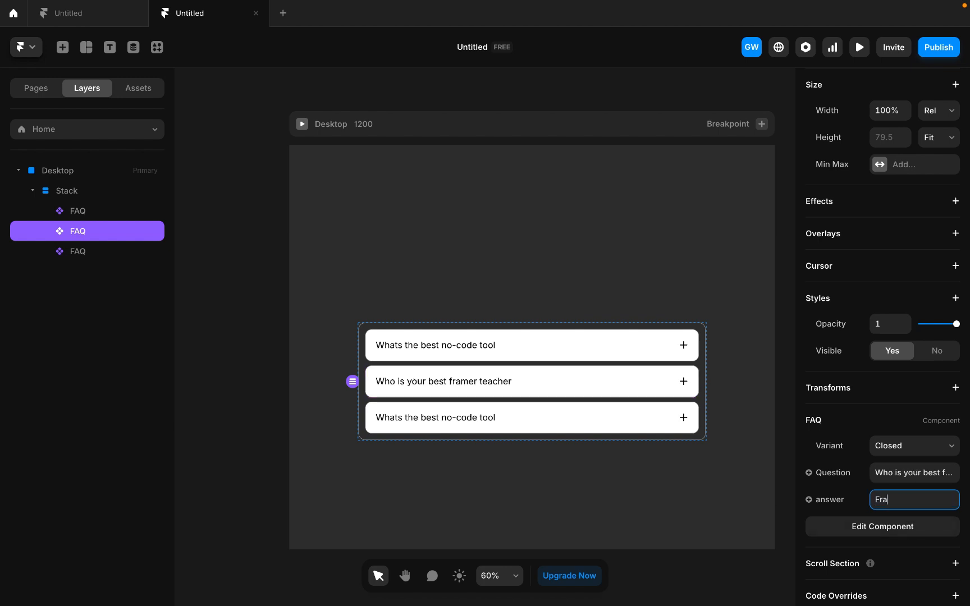
text(mer)
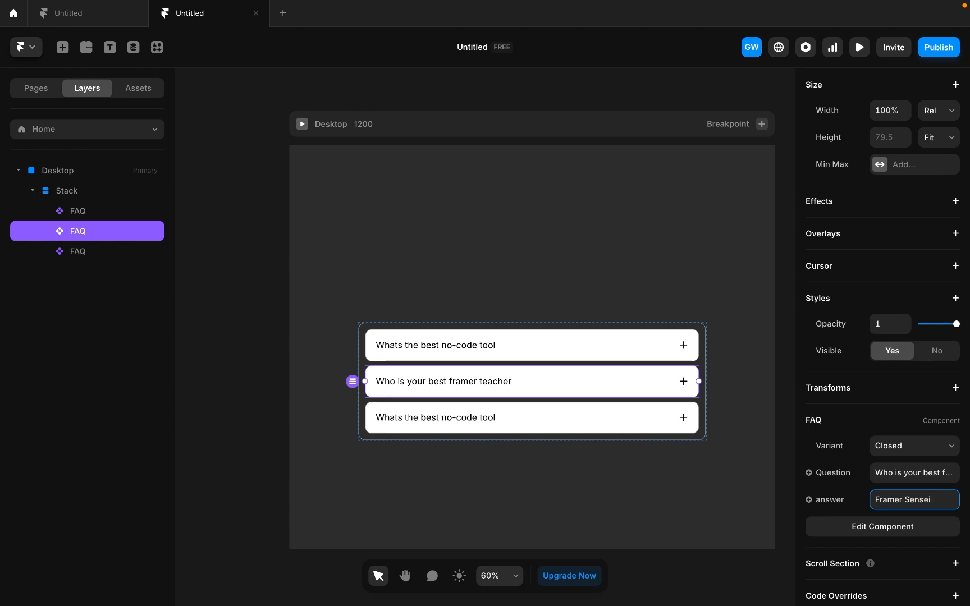
text( Sensei)
- Set the question of the third FAQ card in the stack to "Will you subcribe to framer sensei"
click(585, 422)
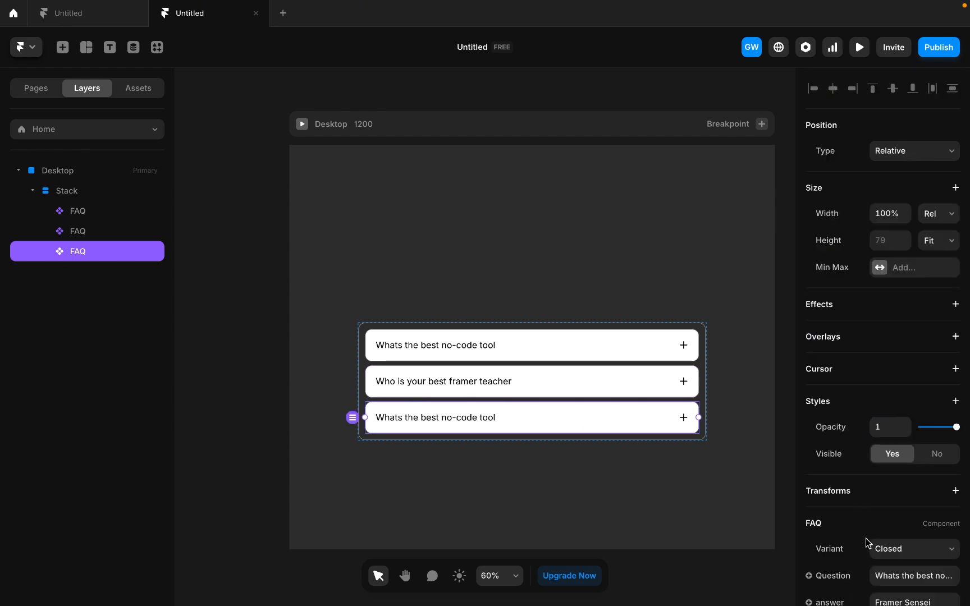
scroll(869, 543, down, 2)
click(890, 524)
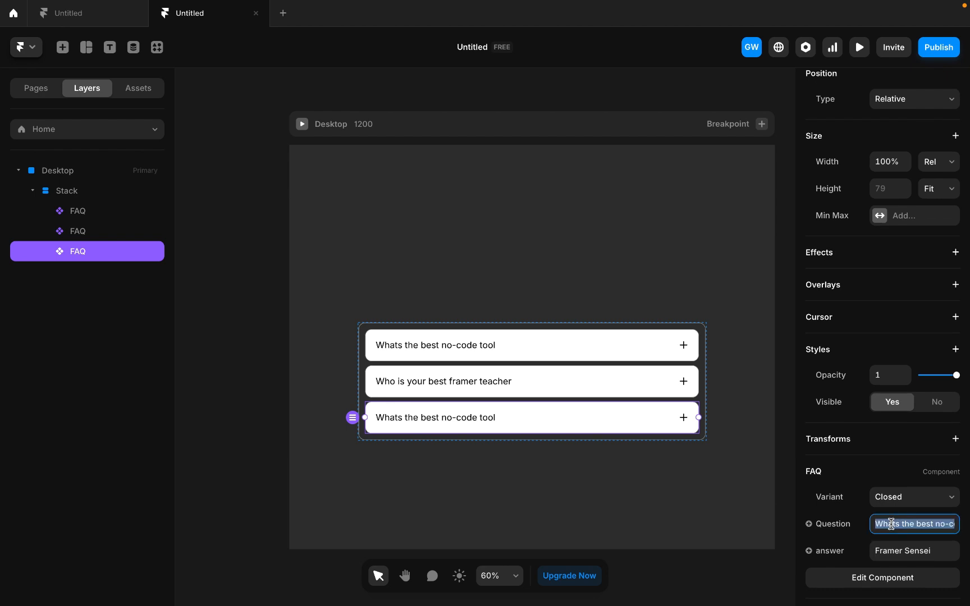
text(Wil)
text(l )
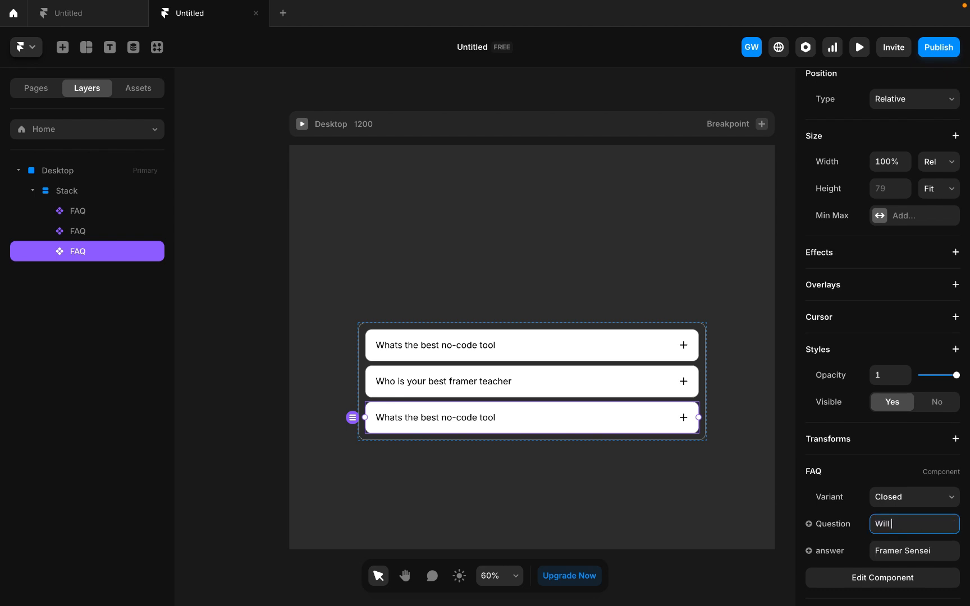
text(you subcribe to framer sensei)
- Set the third FAQ card's answer to "Yes, i will" and deselect the card
click(908, 550)
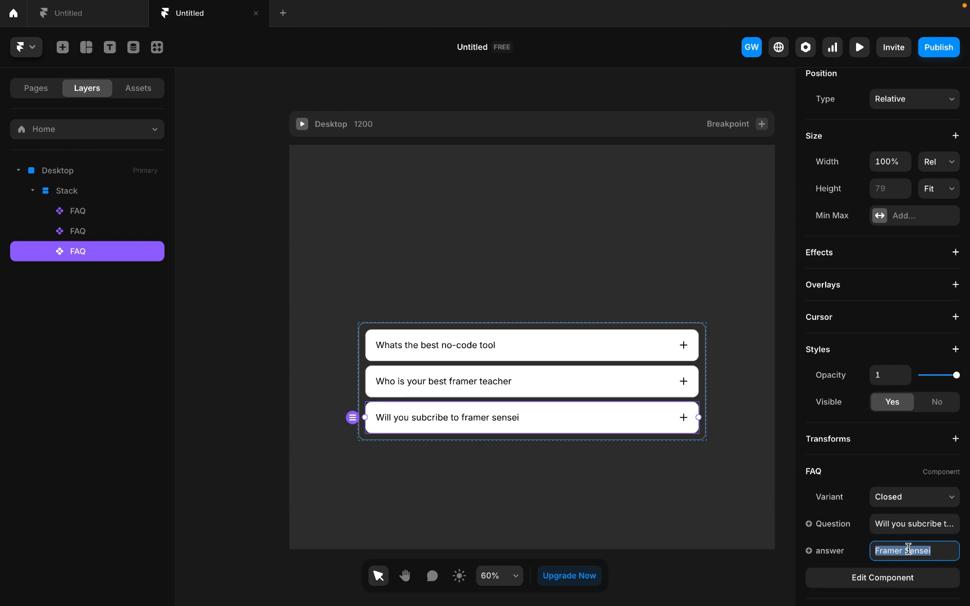
text(Yes)
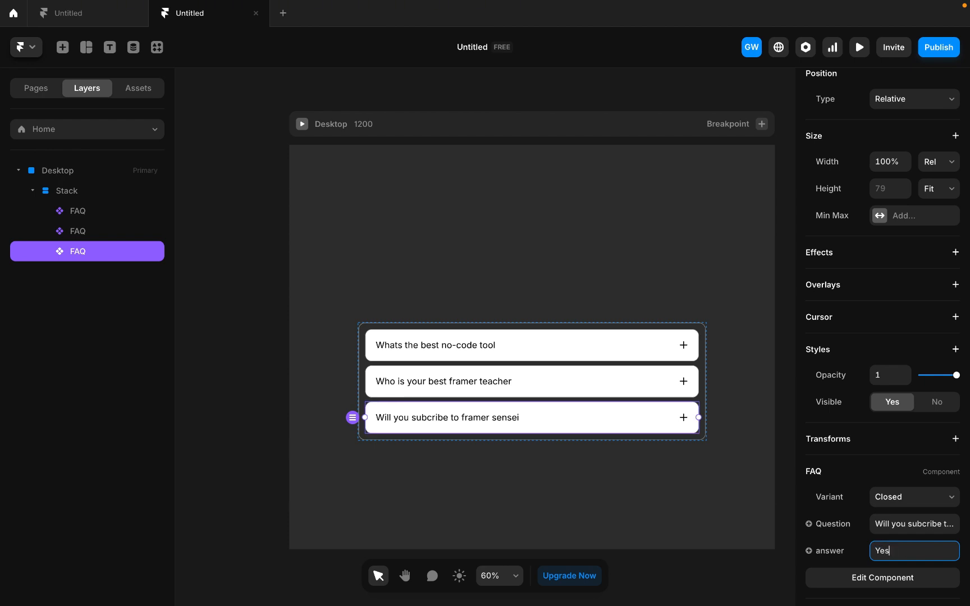
text(, i will)
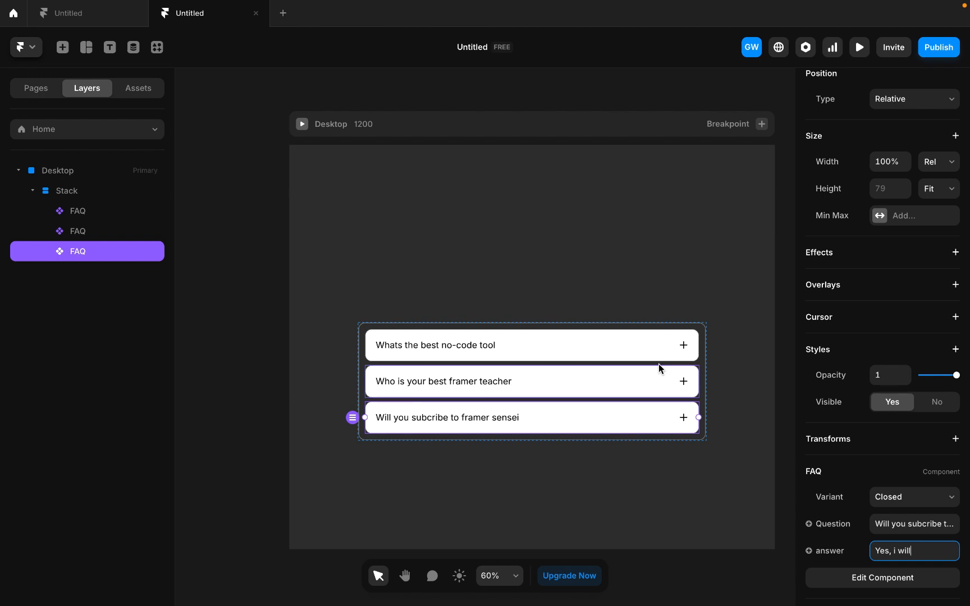
click(659, 315)
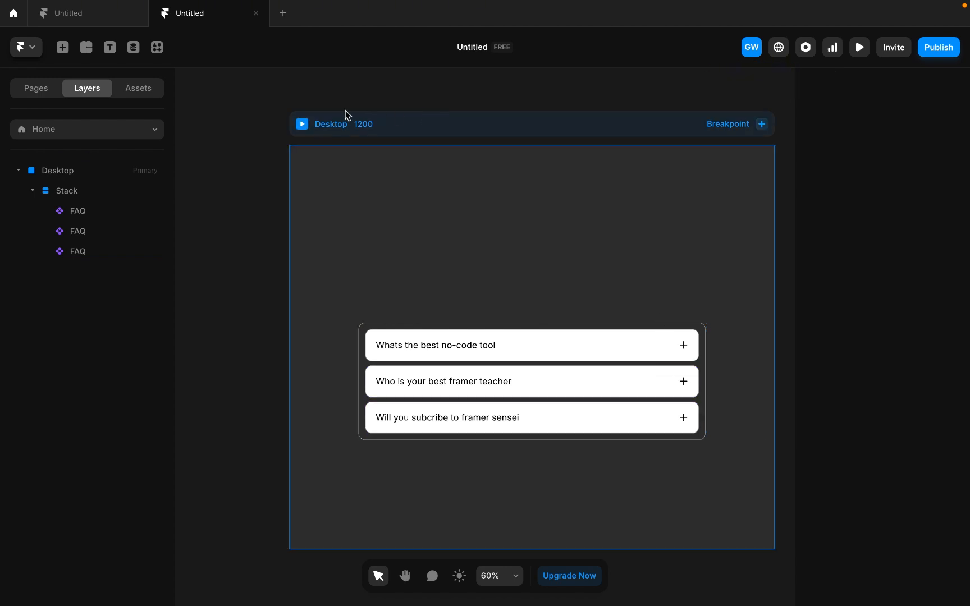
- Preview the Desktop page and test expanding and collapsing each of the three FAQ cards
click(302, 123)
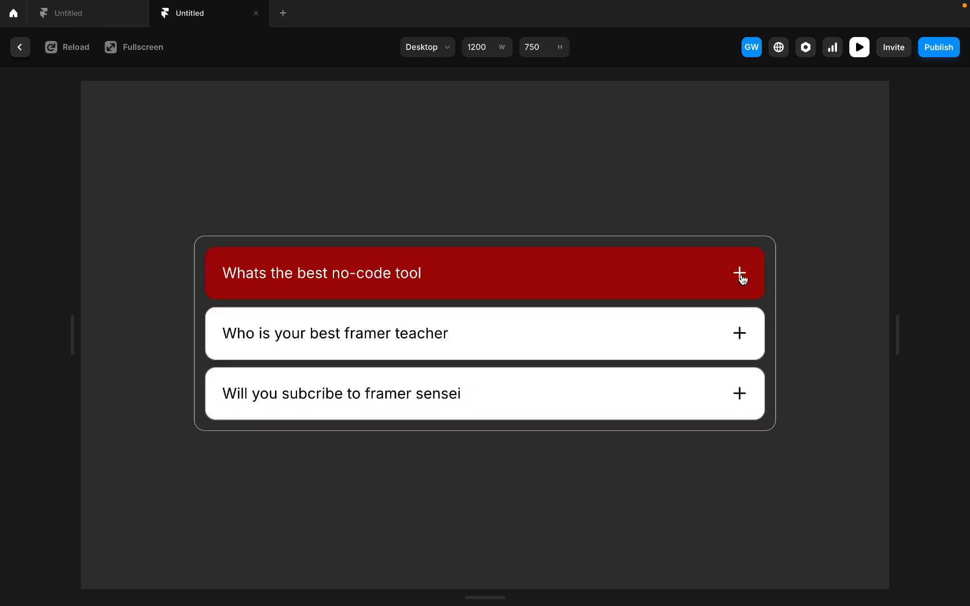
click(740, 275)
click(740, 277)
click(742, 279)
click(740, 276)
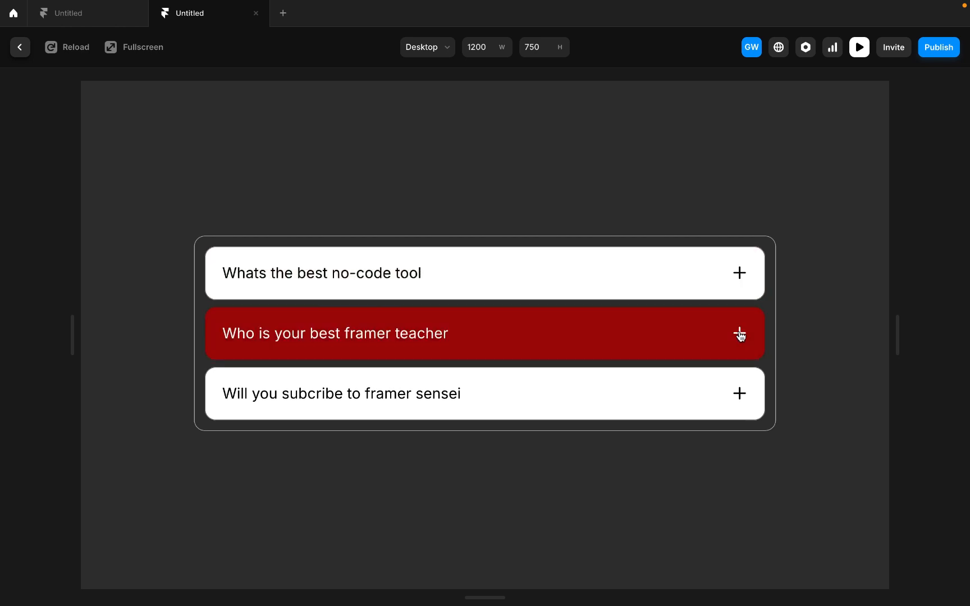
click(740, 335)
click(740, 335)
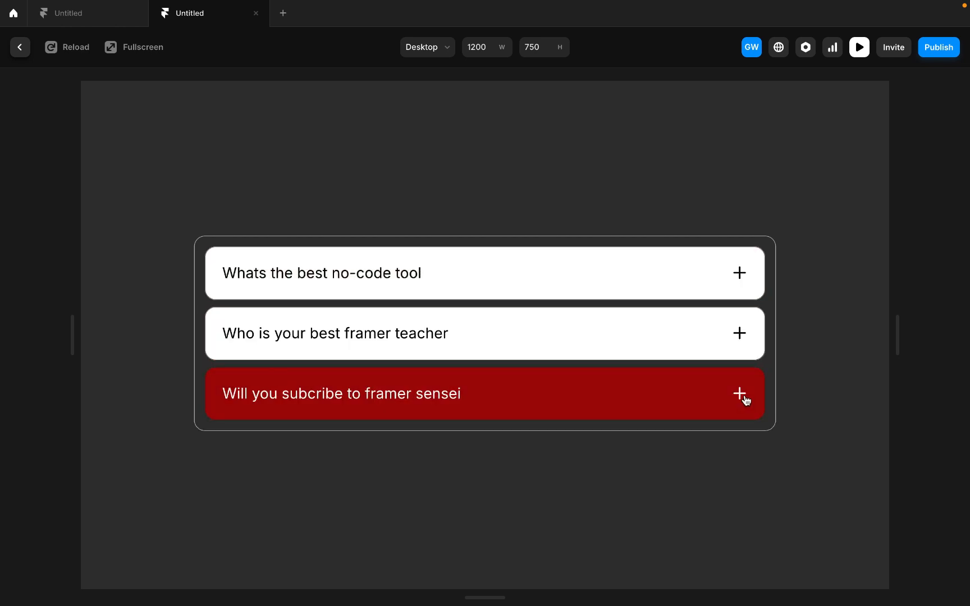
click(745, 401)
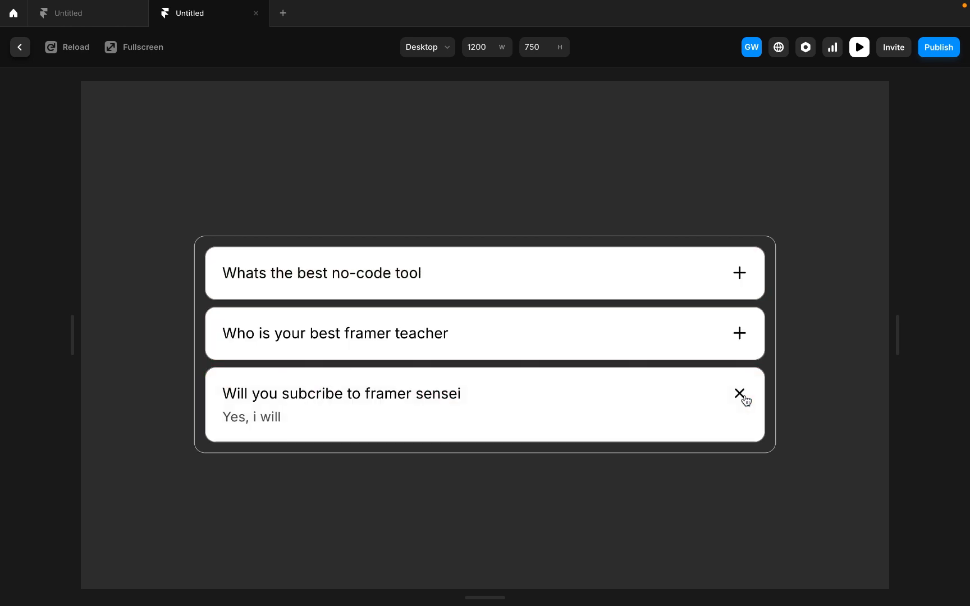
click(745, 399)
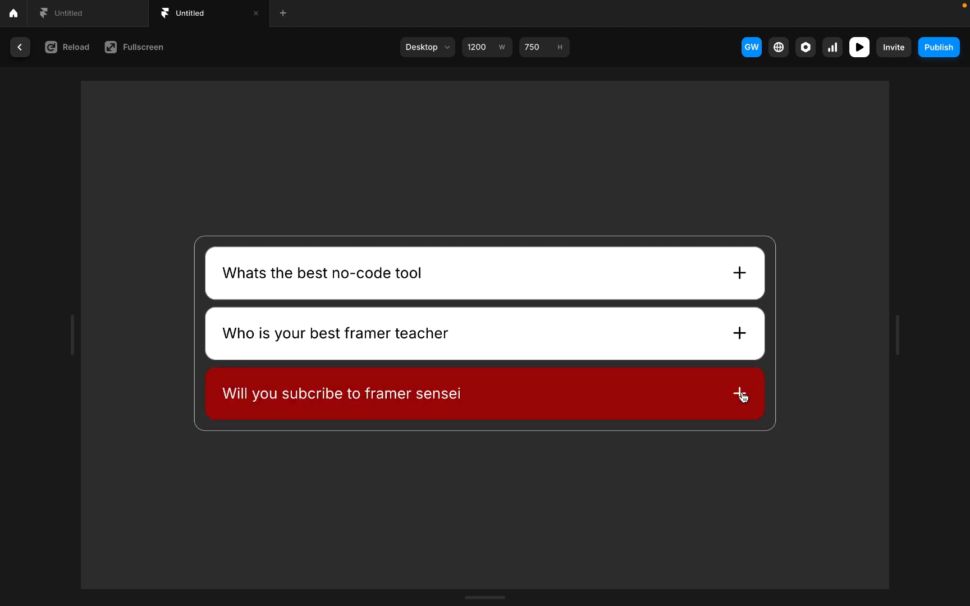
click(743, 398)
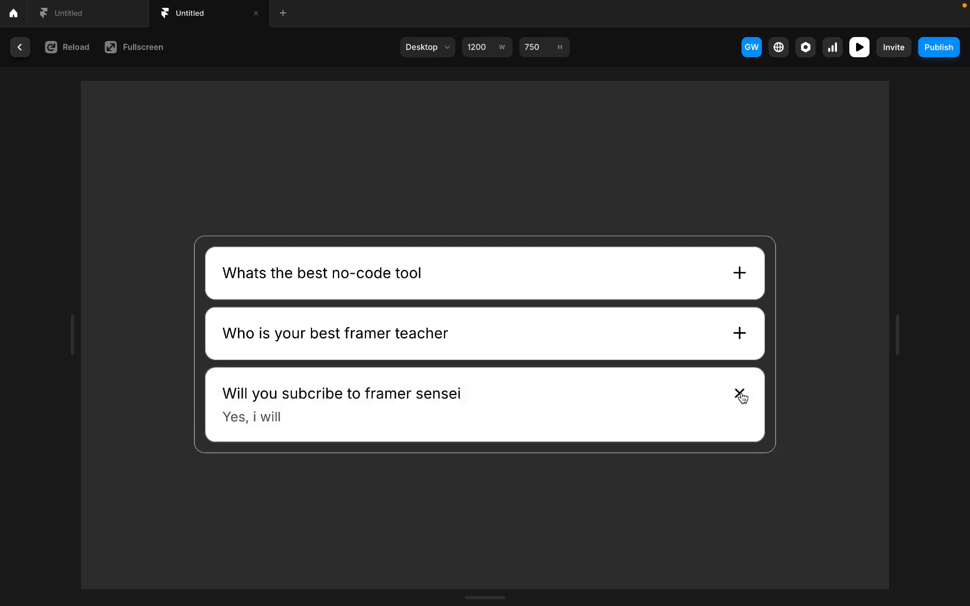
click(743, 397)
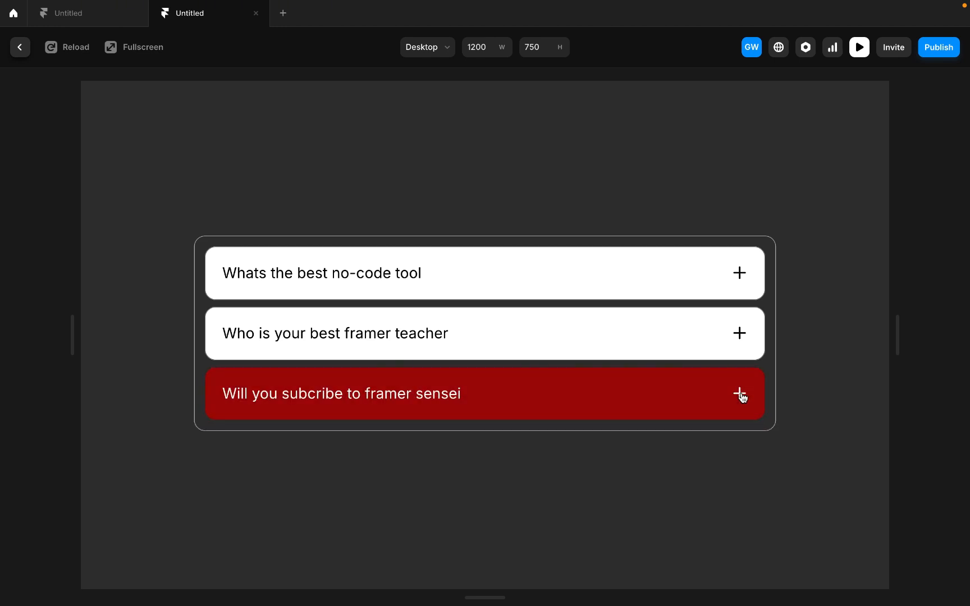